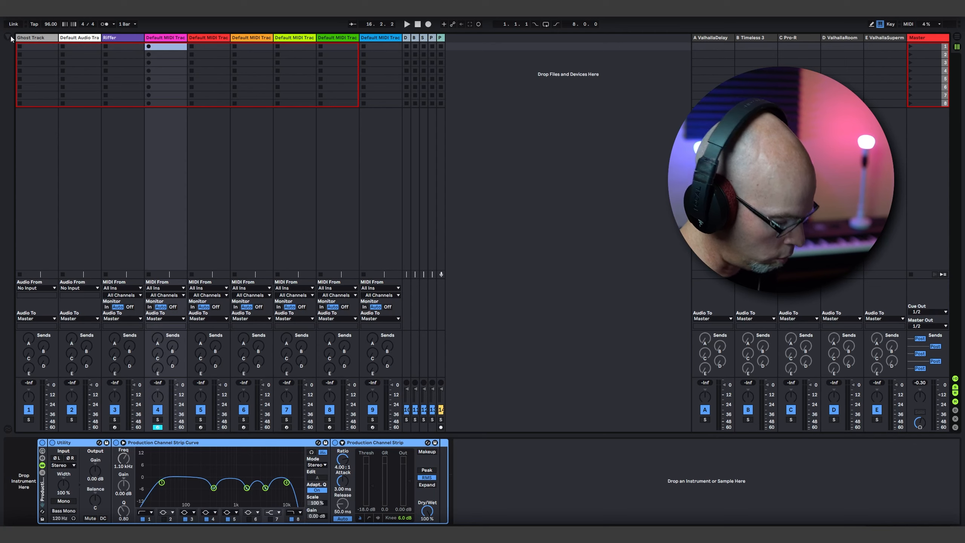
Switch to the arrangement and insert an empty MIDI clip from bar 49 to bar 65 on the pink MIDI track
key(Tab)
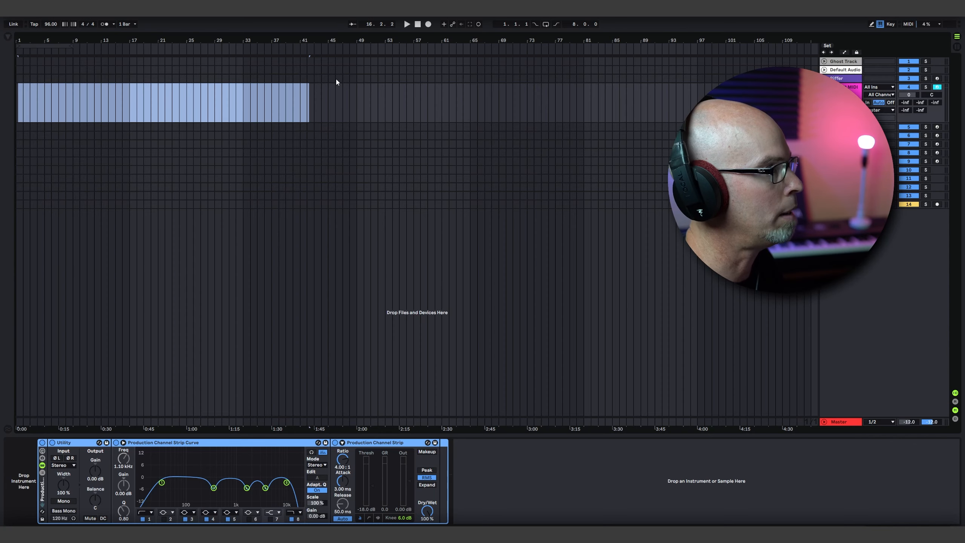
click(137, 92)
drag(356, 104, 470, 103)
right_click(422, 100)
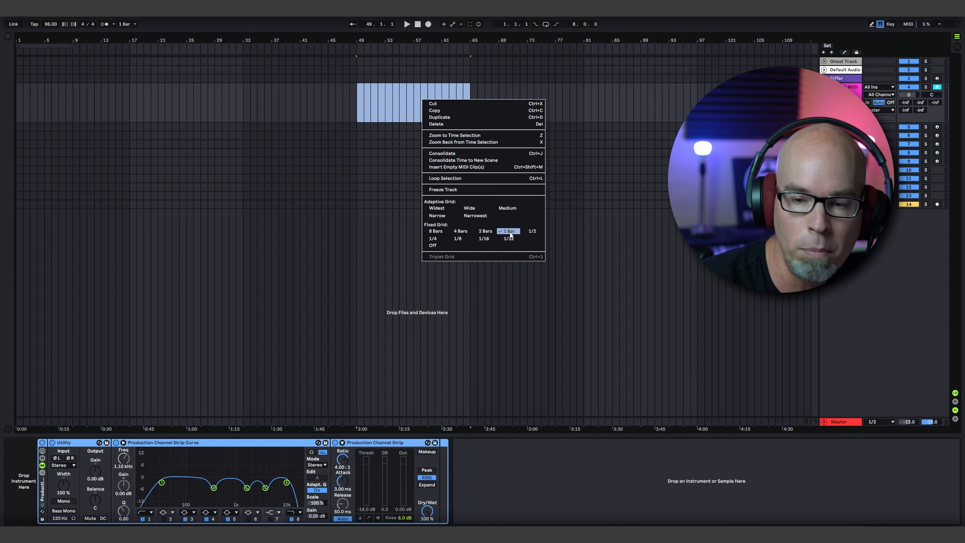
click(265, 96)
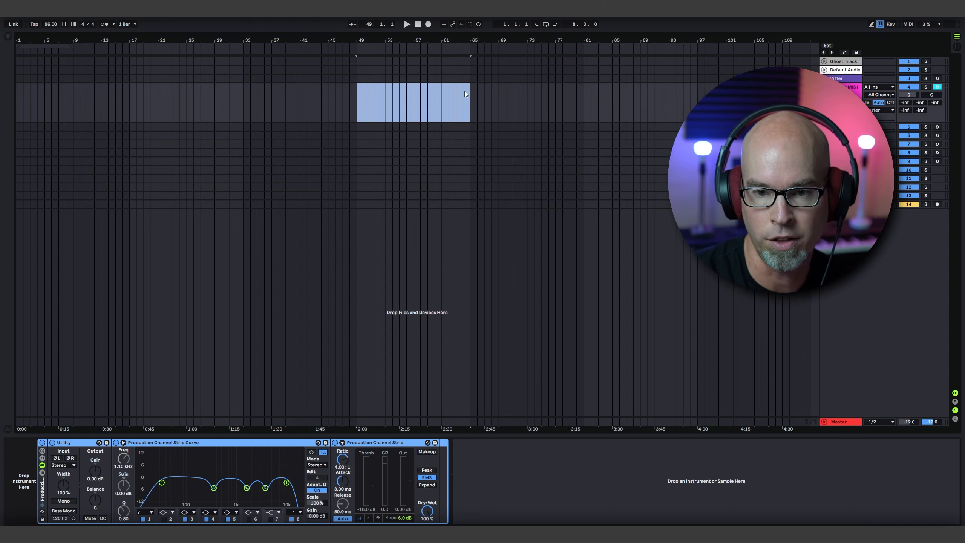
key(ctrl+shift+m)
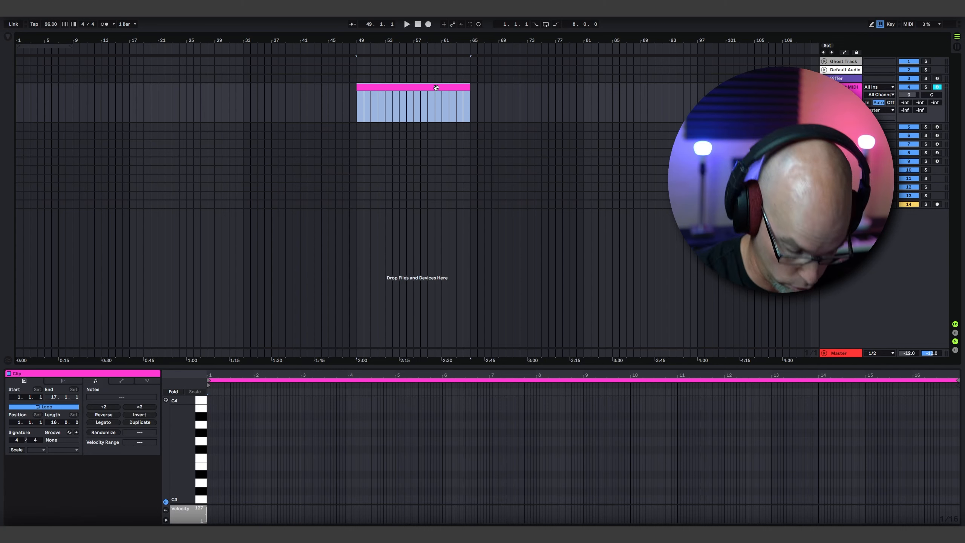
Move the pink clip back to start at bar 17 and turn the arrangement grid off
drag(431, 91, 208, 108)
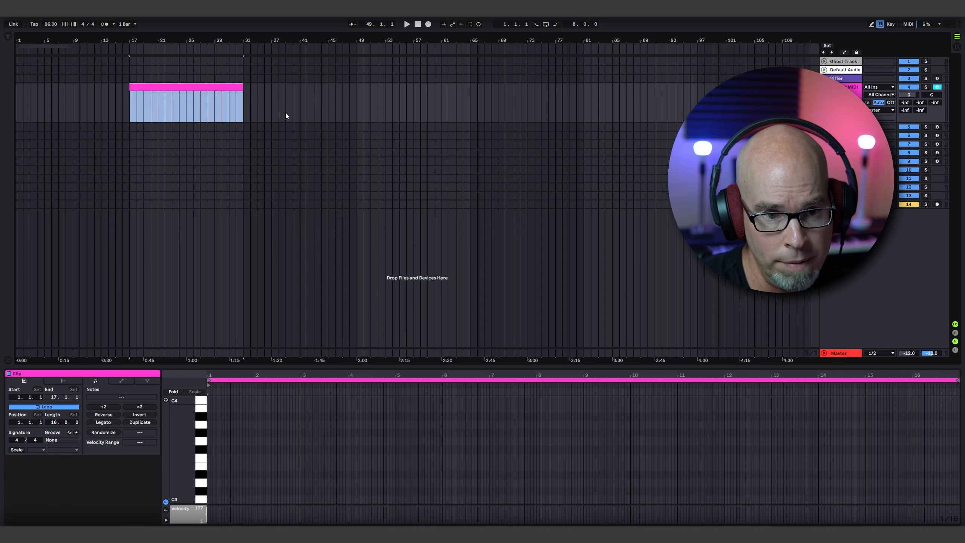
right_click(329, 103)
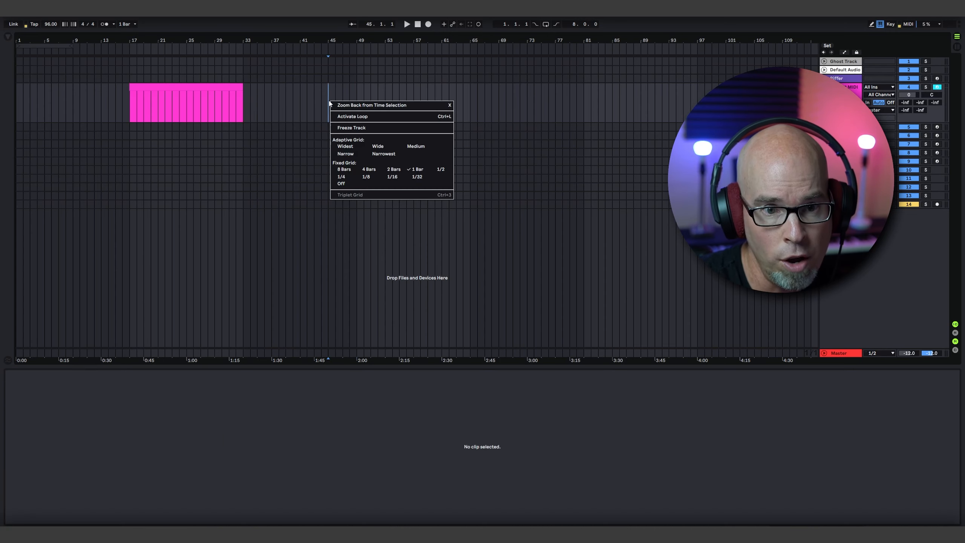
click(405, 184)
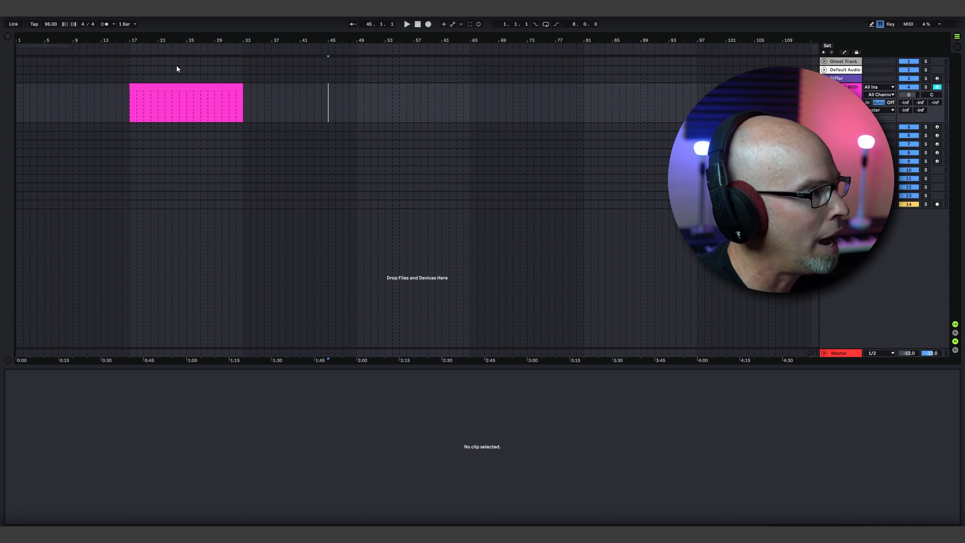
Move the clip off-grid to start at about bar 36 and extend its start back to about bar 20
drag(200, 101, 332, 88)
drag(338, 93, 311, 86)
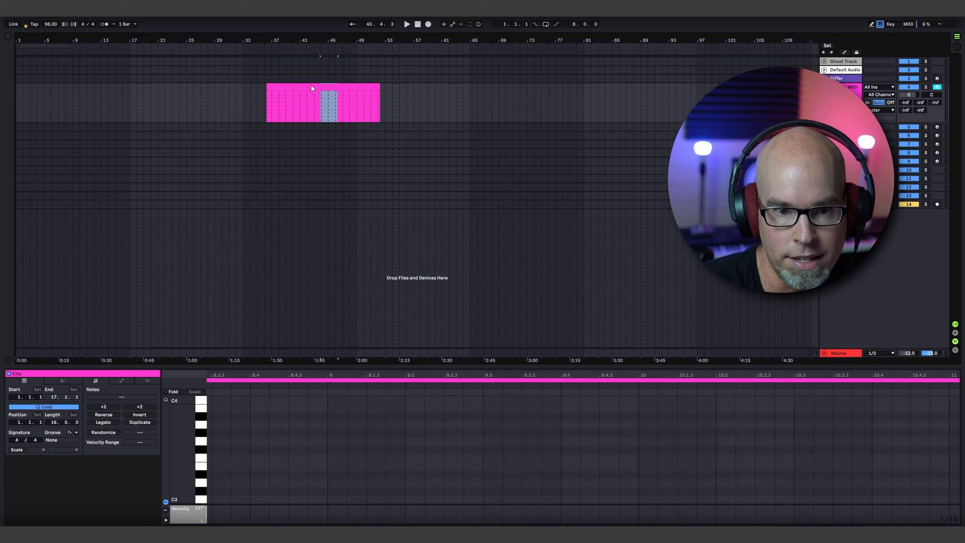
click(337, 85)
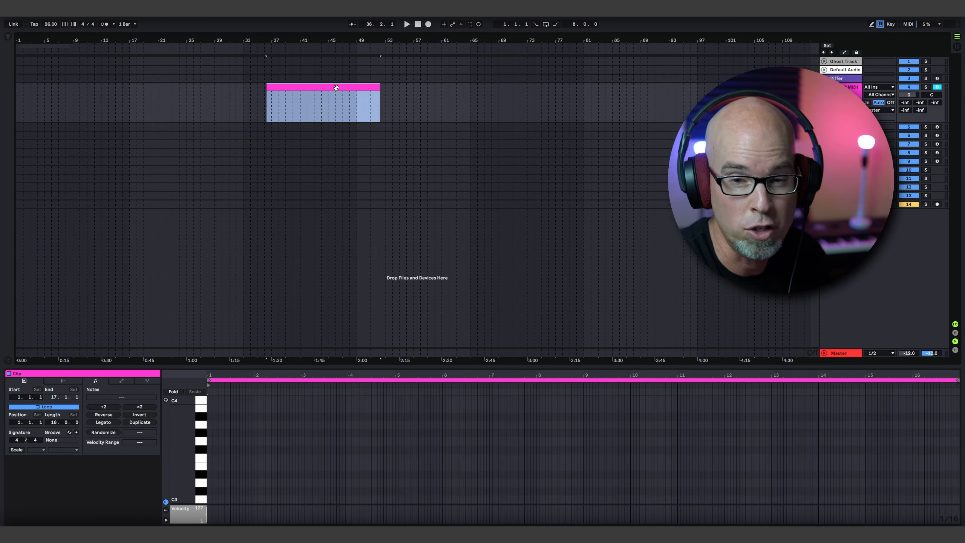
drag(269, 86, 155, 107)
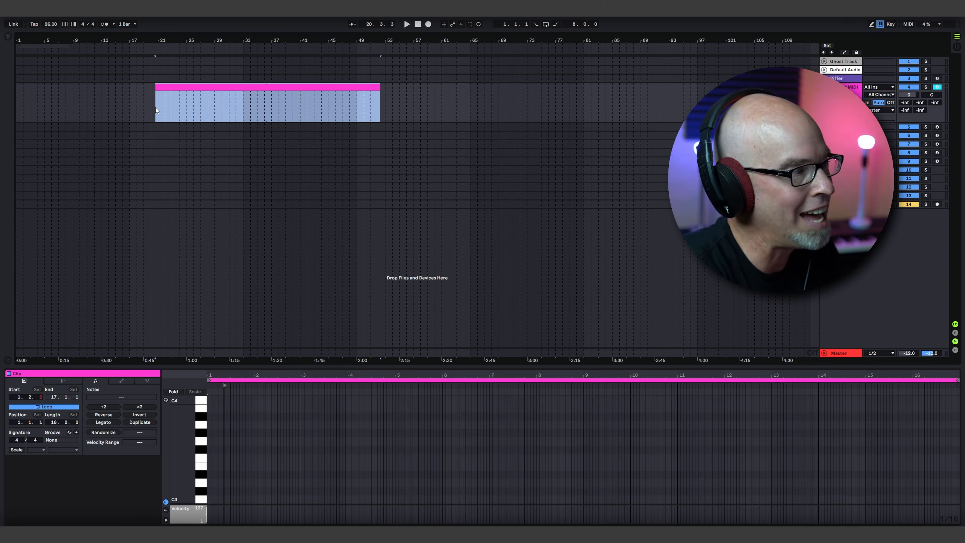
Move the clip near the beginning of the timeline and delete it
drag(245, 85, 110, 88)
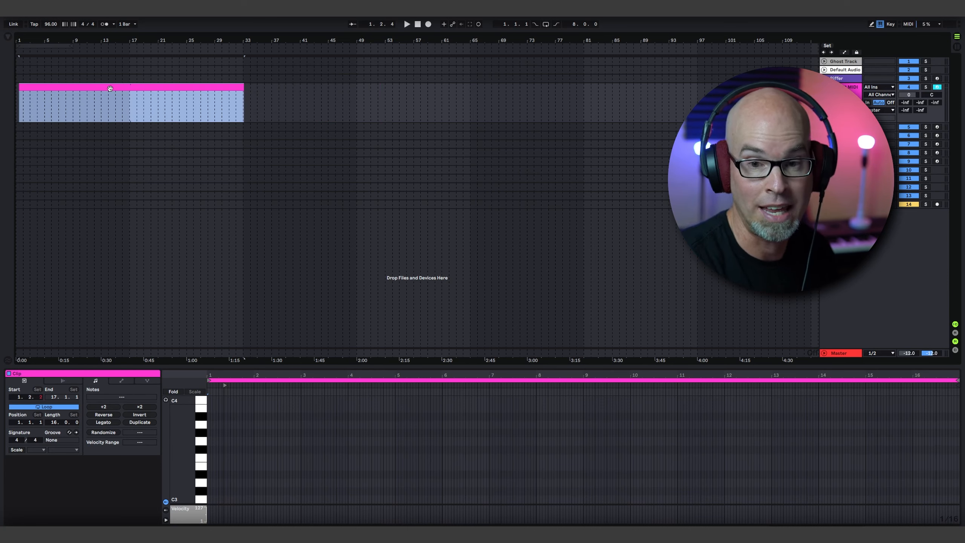
key(Delete)
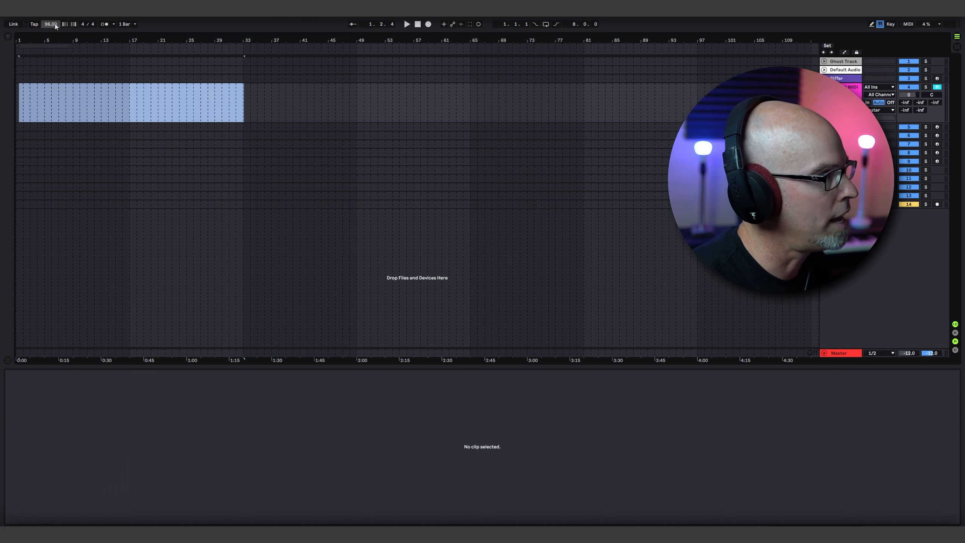
Set the tempo to 74 BPM and insert an empty MIDI clip from bar 1 to about bar 42 on the pink track
drag(55, 26, 55, 33)
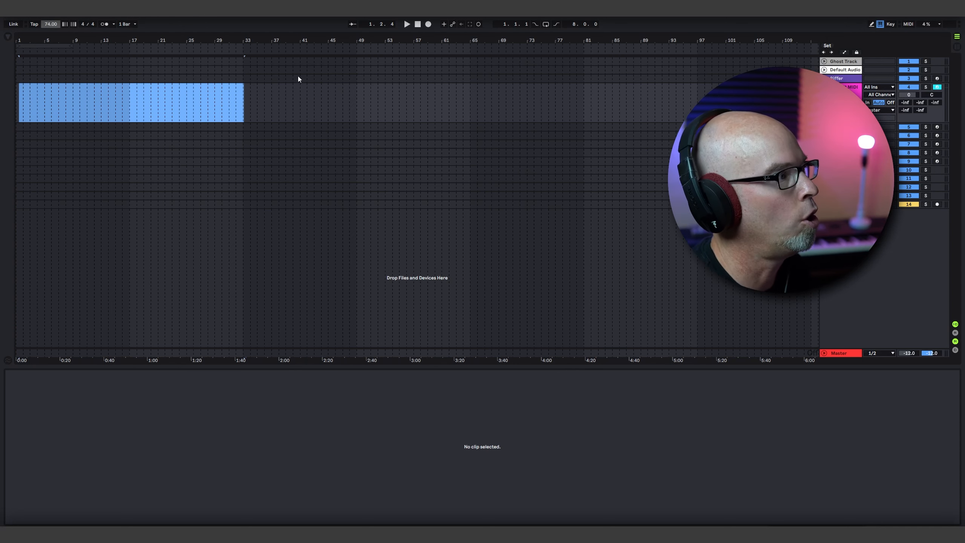
drag(308, 102, 6, 95)
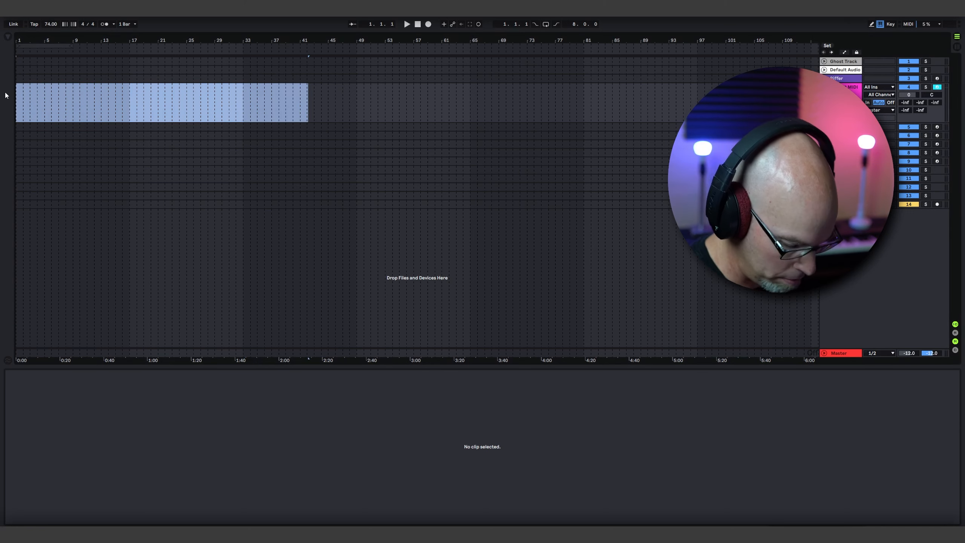
key(ctrl+shift+m)
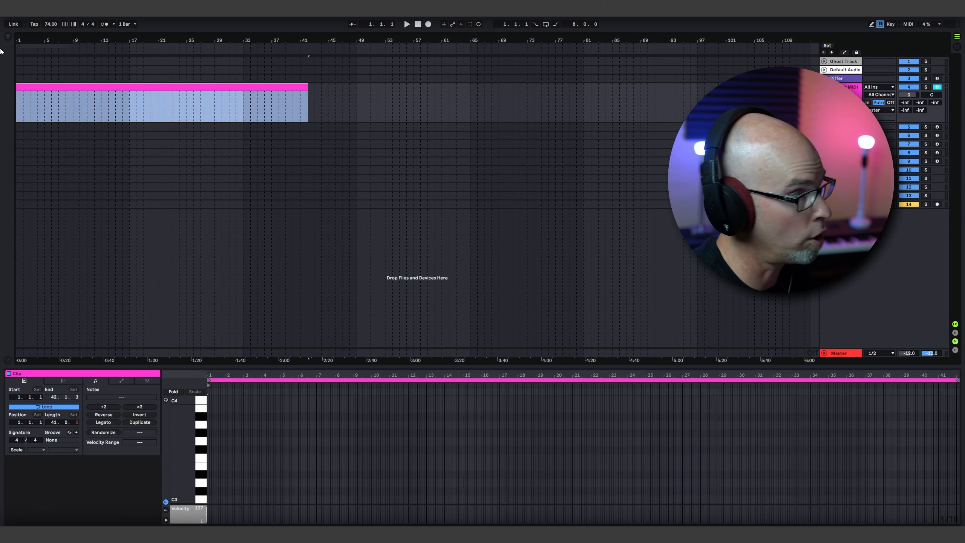
Load the Vital synth from the browser's Synths collection onto the pink MIDI track
click(8, 38)
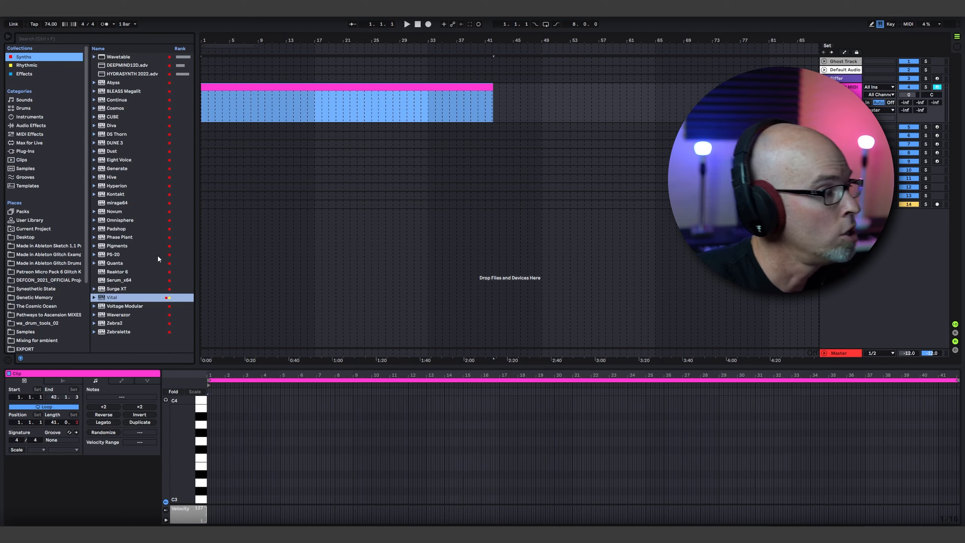
drag(112, 297, 328, 96)
drag(427, 102, 427, 104)
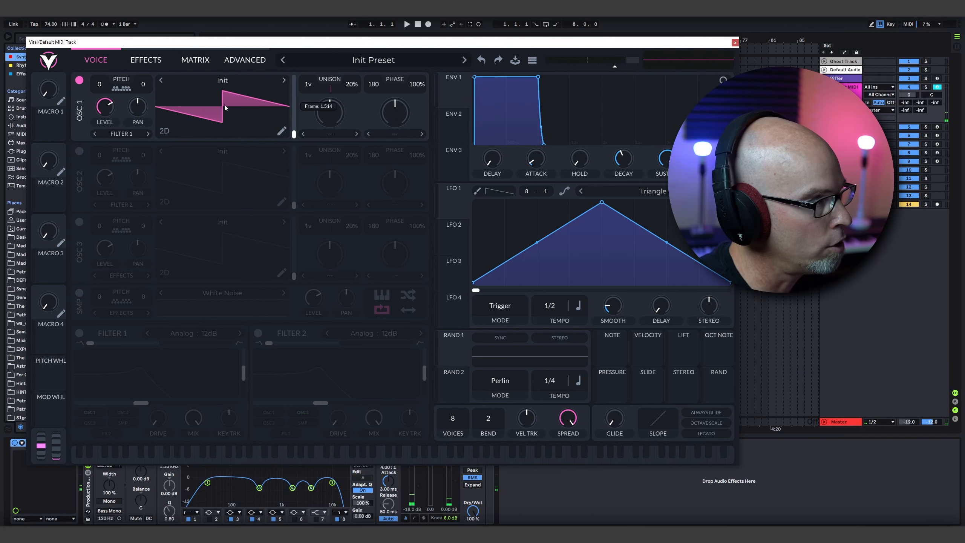
Load the S1gns_Patreon Pack 15_Table9 wavetable into oscillator 1 and raise its wavetable frame position
click(244, 80)
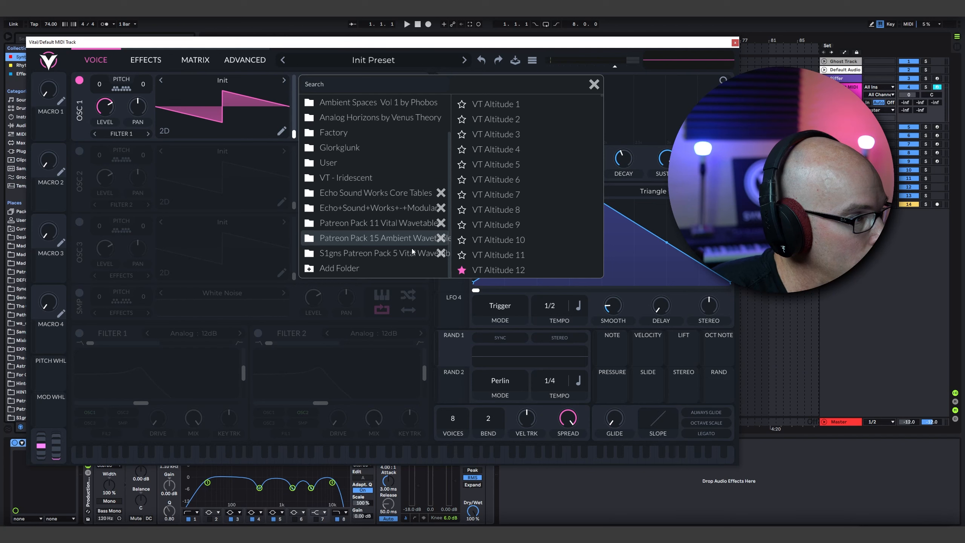
click(411, 248)
click(382, 241)
scroll(547, 224, down, 2)
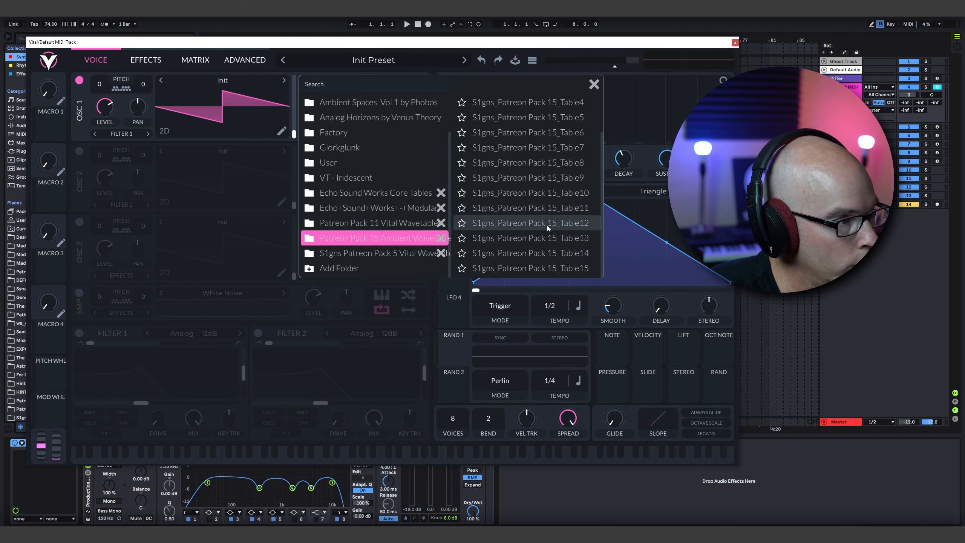
click(547, 225)
click(530, 182)
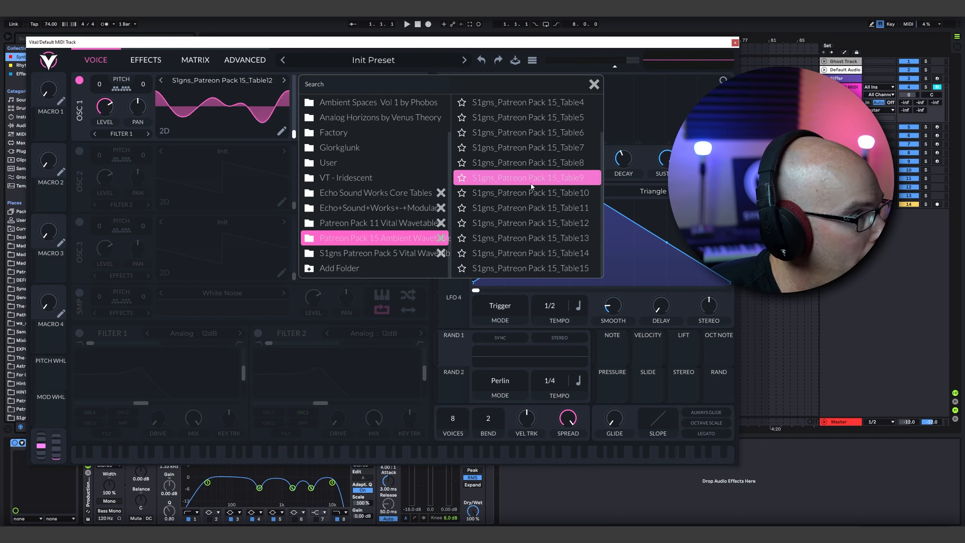
click(621, 104)
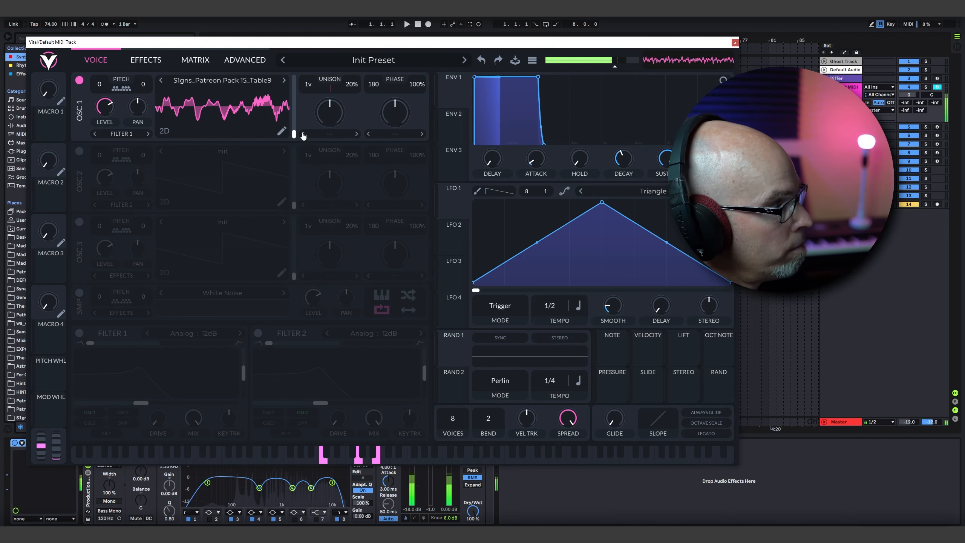
drag(302, 136, 302, 110)
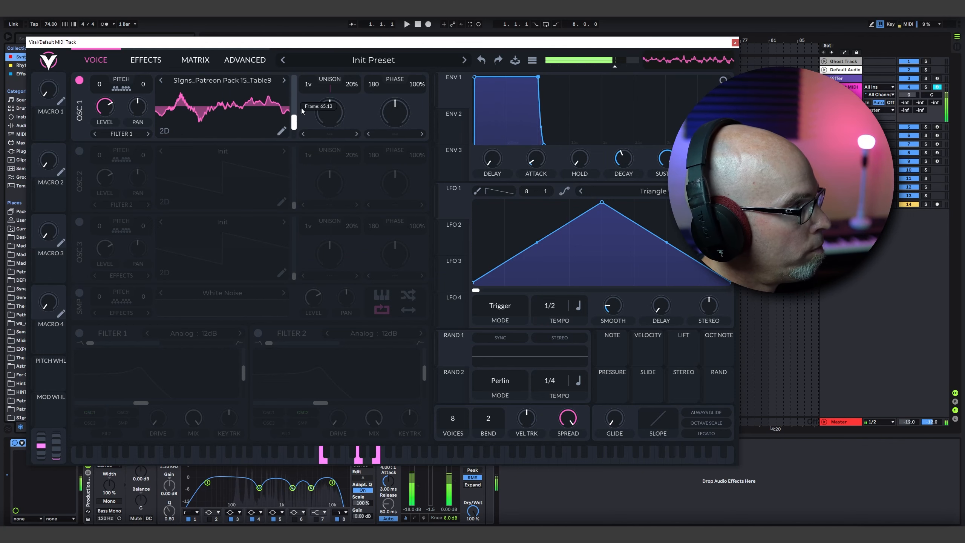
Shape envelope 1 with a slow curved attack, a longer decay and a slightly reduced sustain
drag(536, 158, 534, 110)
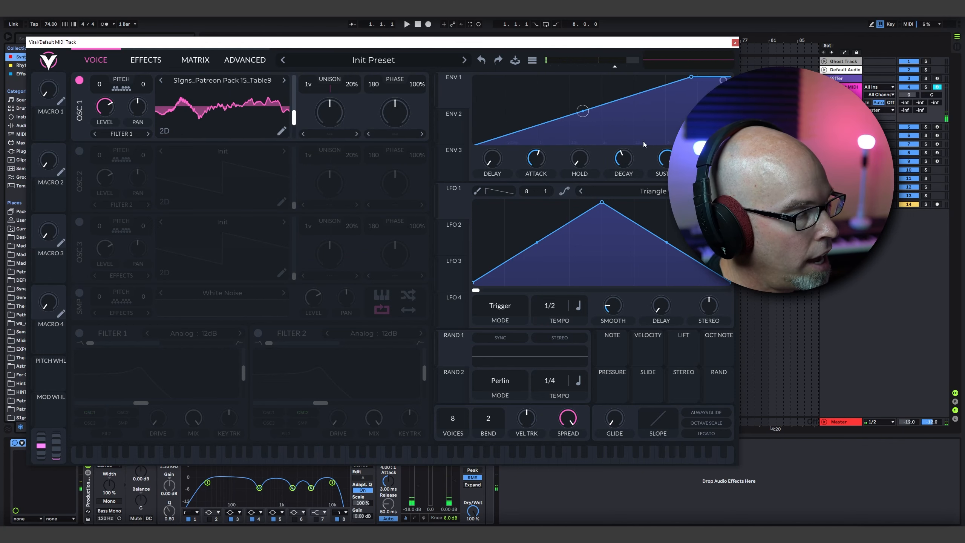
drag(666, 157, 627, 147)
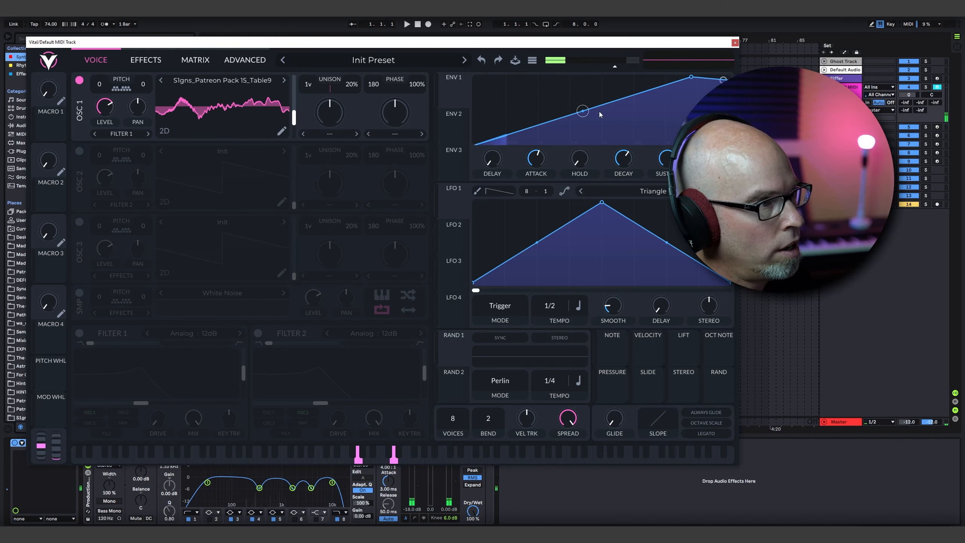
drag(599, 112, 609, 129)
drag(719, 82, 719, 110)
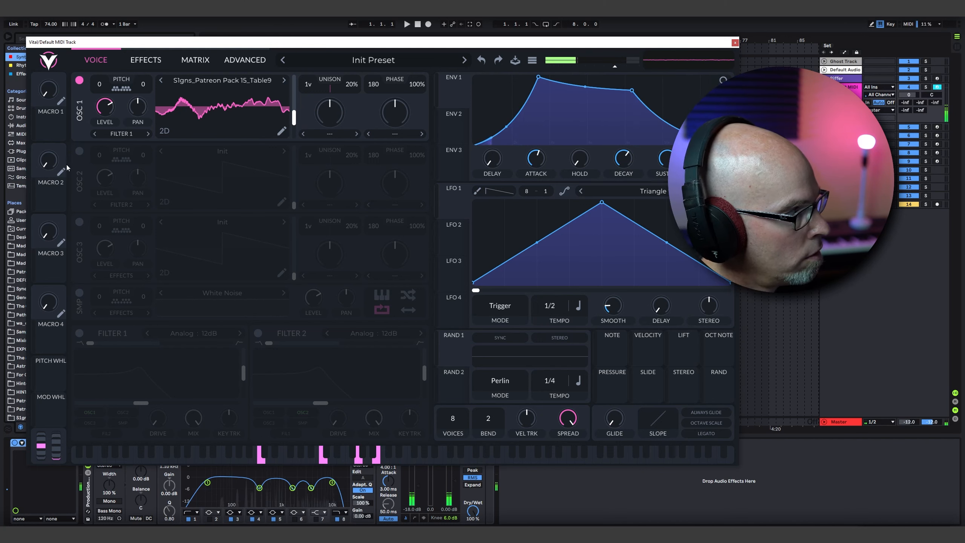
Enable oscillator 2 transposed by -12 semitones and load the factory Basic Shapes wavetable into it
click(79, 150)
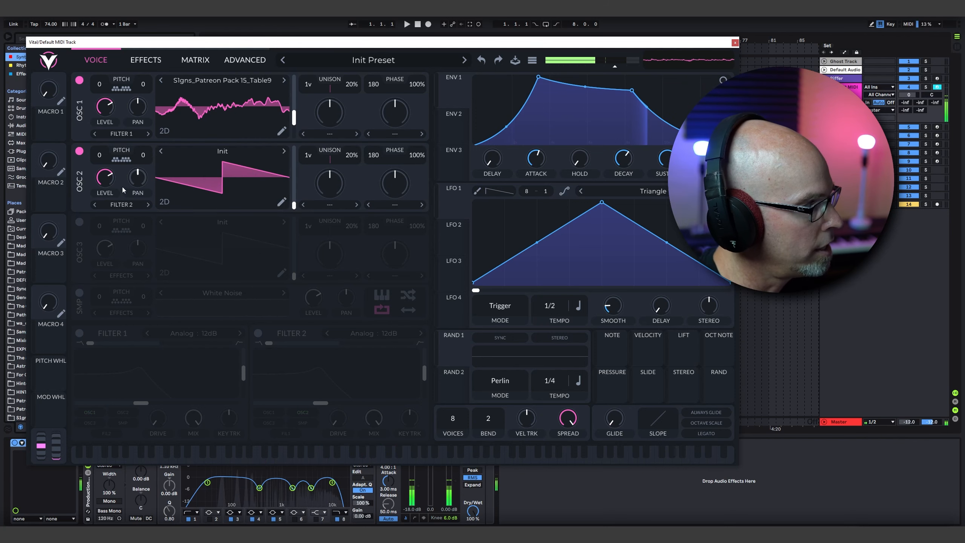
drag(99, 154, 95, 206)
click(240, 151)
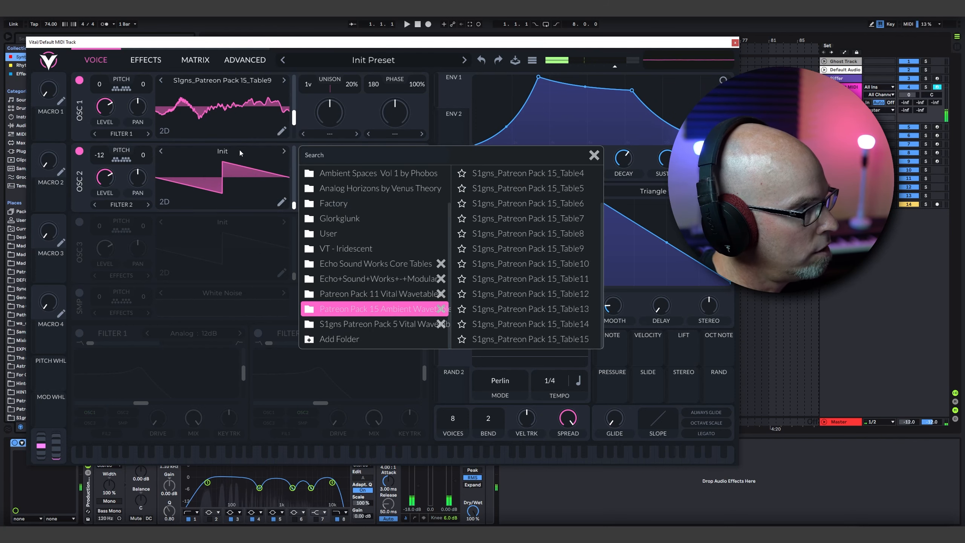
click(349, 206)
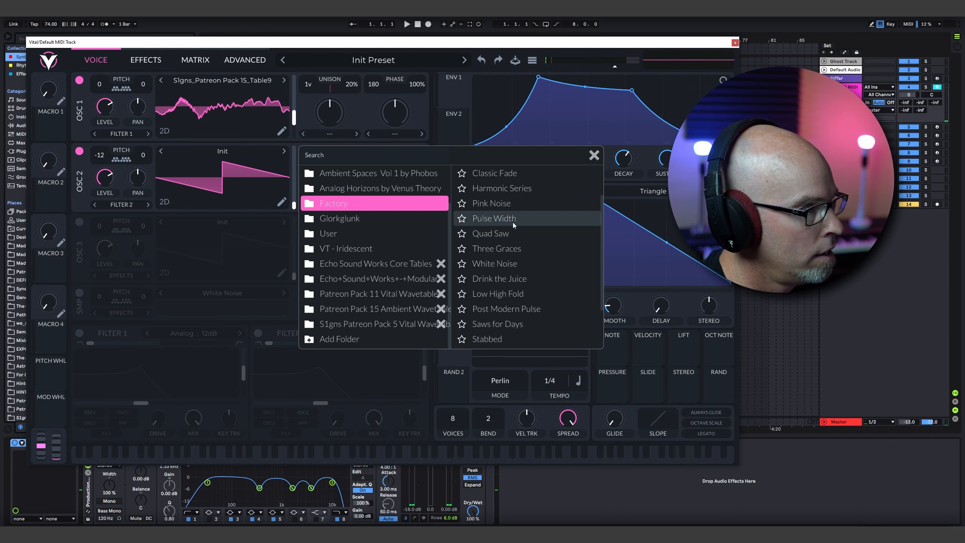
scroll(511, 196, up, 3)
click(501, 176)
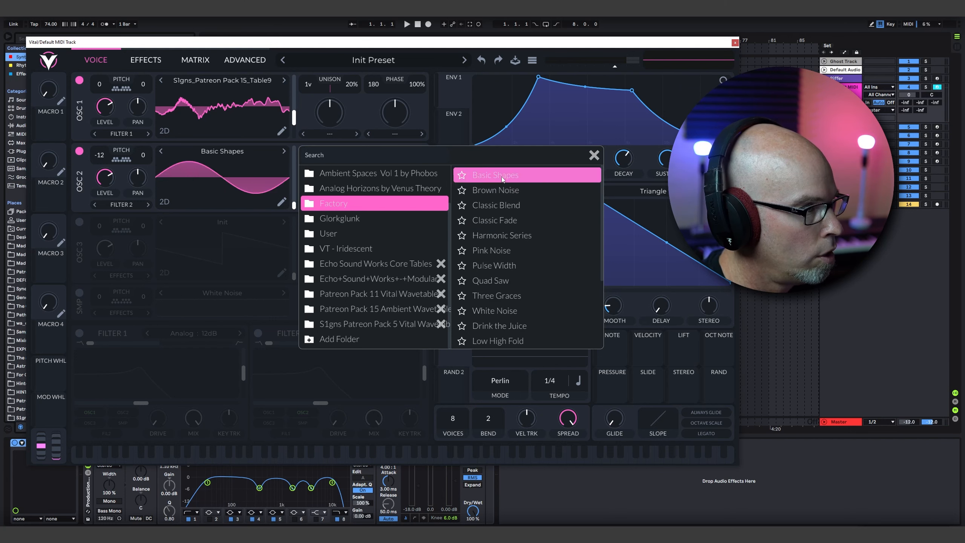
click(292, 202)
Set oscillator 2's wavetable position to the triangle shape and lower its level
drag(294, 205, 293, 185)
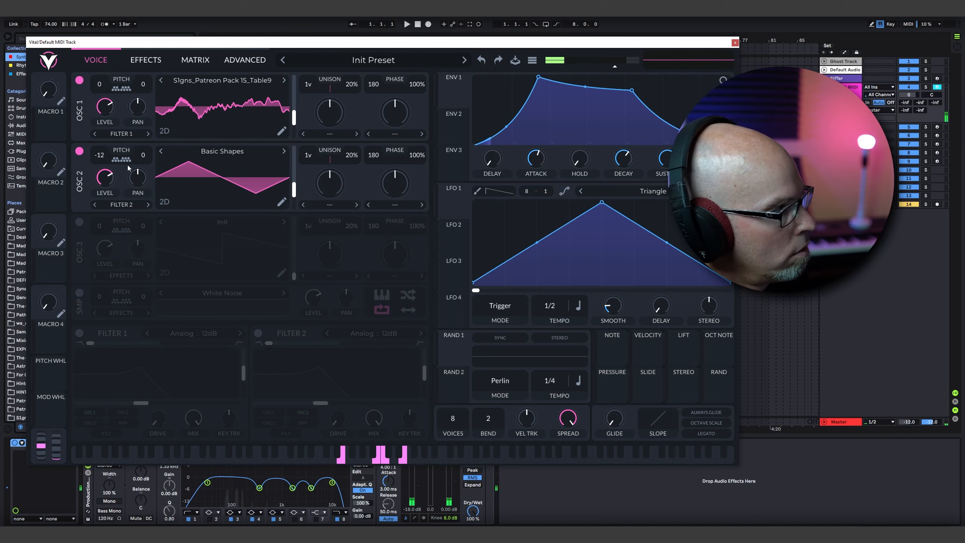
drag(106, 179, 109, 209)
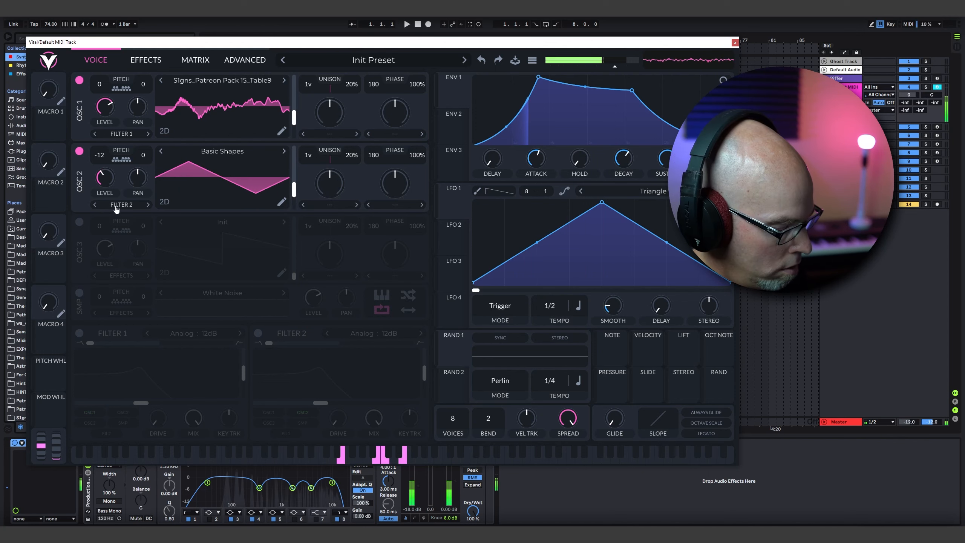
Enable filter 1 and raise its cutoff frequency
click(79, 333)
drag(141, 403, 193, 405)
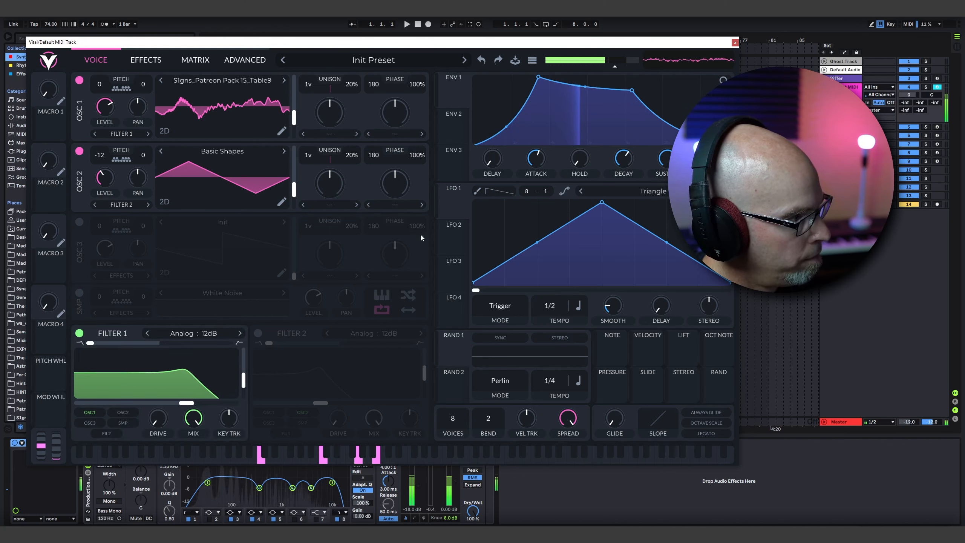
Shape envelope 2 with a curved attack of about 3.3 seconds, longer decay and no sustain, and assign it to filter 1's cutoff
click(456, 135)
drag(535, 160, 538, 164)
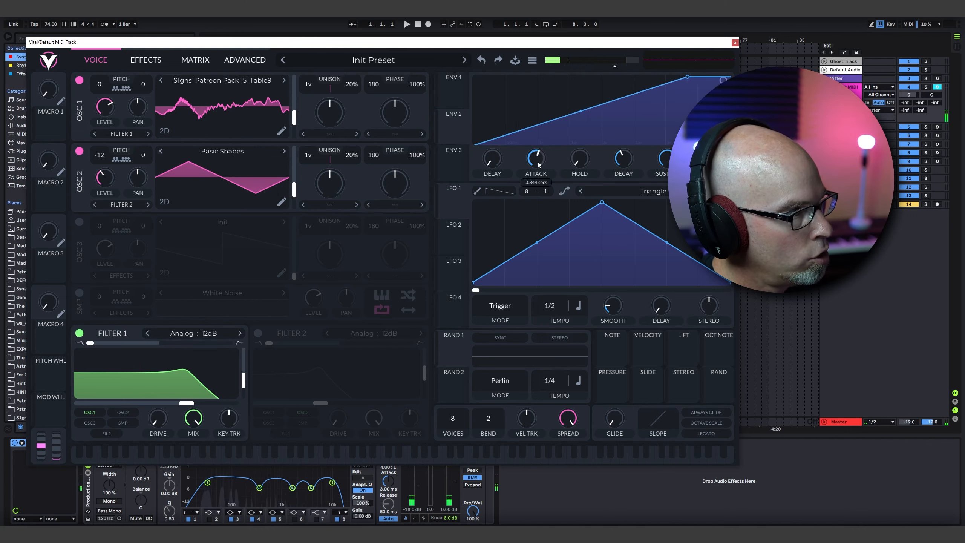
drag(625, 157, 625, 154)
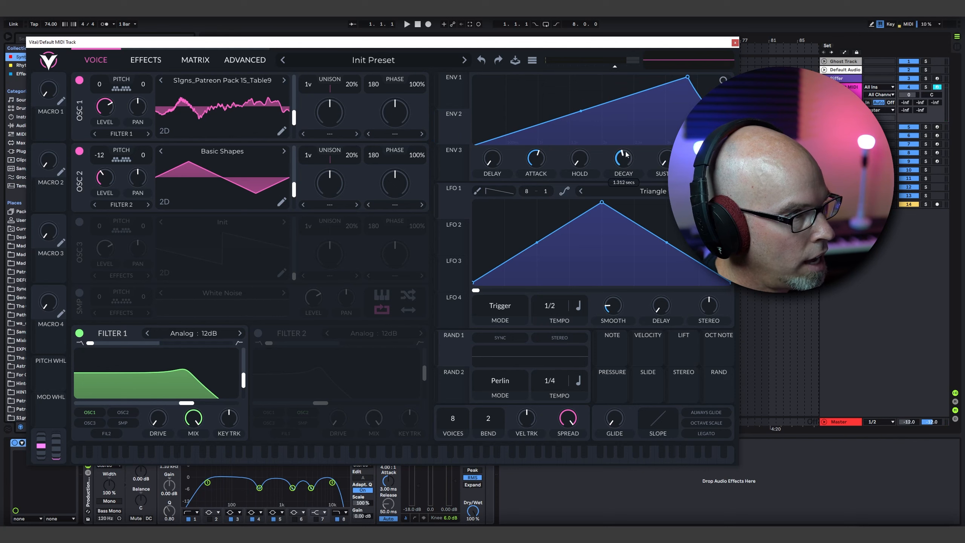
mouse_move(723, 81)
mouse_down()
mouse_move(722, 105)
mouse_move(722, 95)
mouse_up()
drag(520, 111, 521, 122)
drag(449, 127, 182, 402)
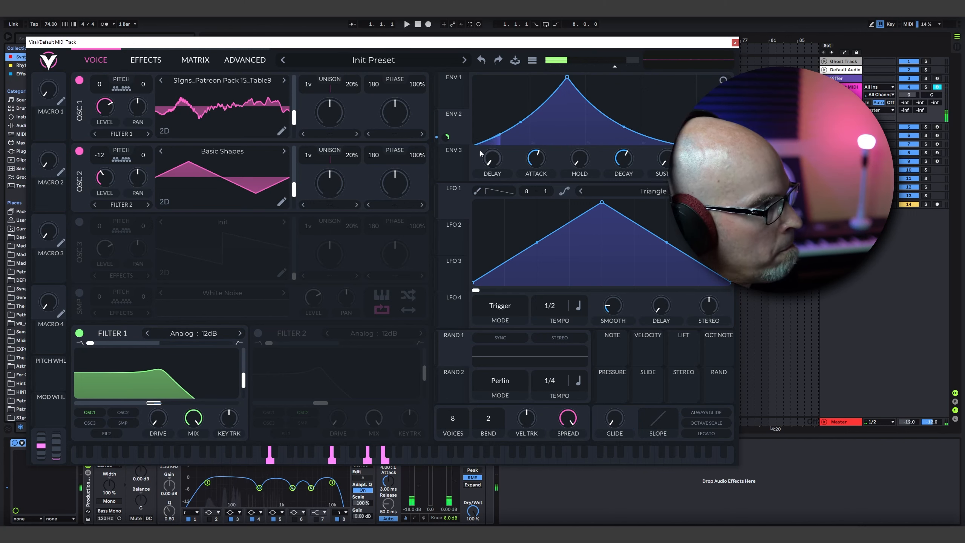
Route the Vital MIDI track's output to its bus instead of the master
click(882, 110)
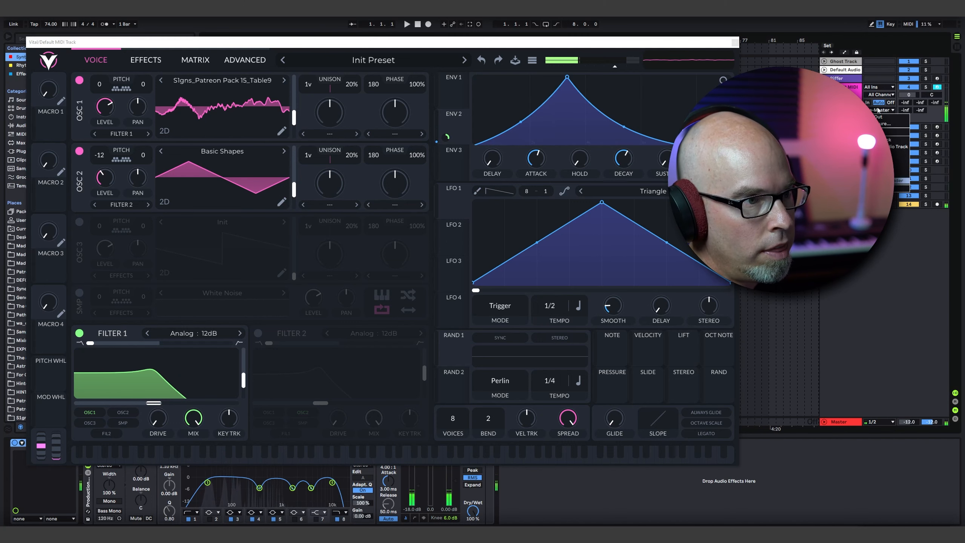
click(898, 175)
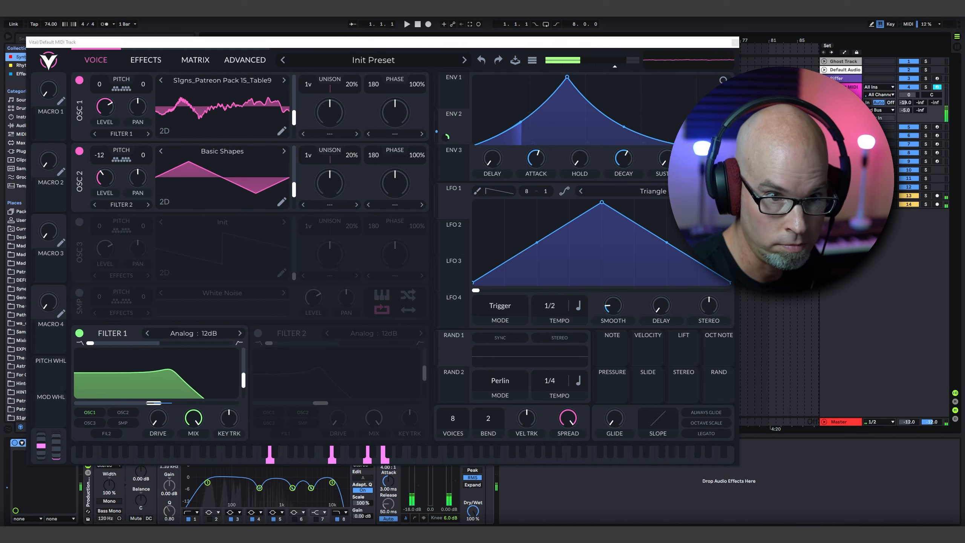
Assign LFO 1 to oscillator 1's wavetable position, with its tempo at 4/1 and its mode at Sync
drag(454, 205, 293, 120)
drag(552, 310, 507, 324)
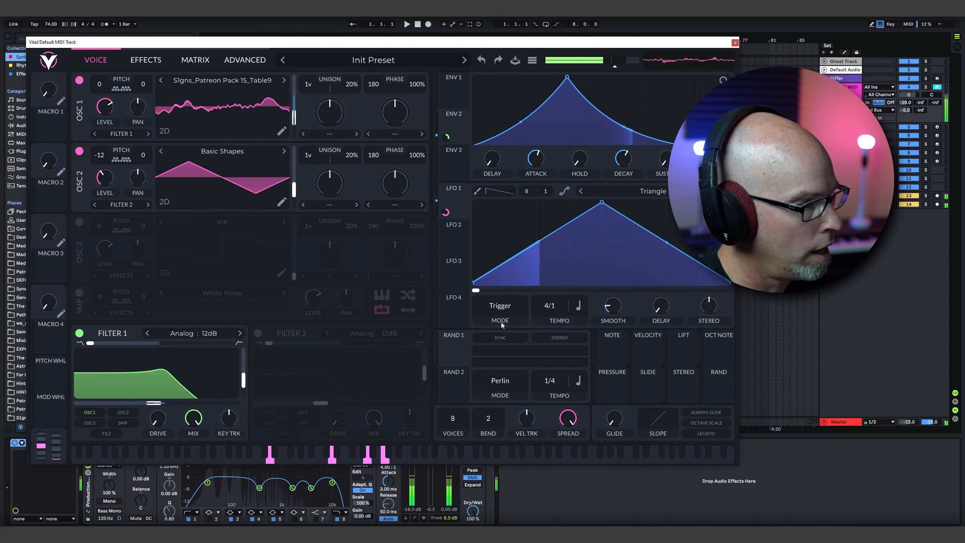
click(507, 325)
click(496, 312)
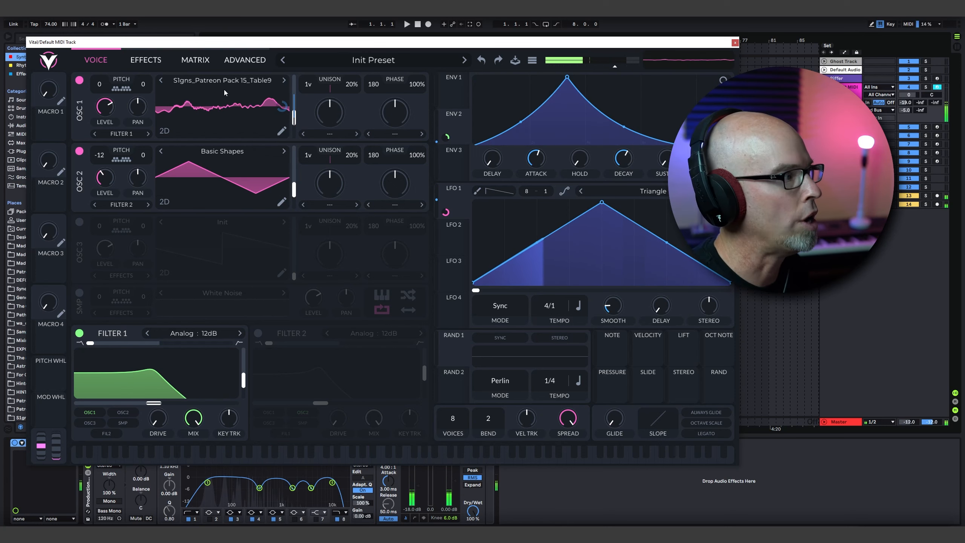
Hide the browser and close the Vital window to get back to the arrangement
click(8, 37)
drag(455, 43, 455, 64)
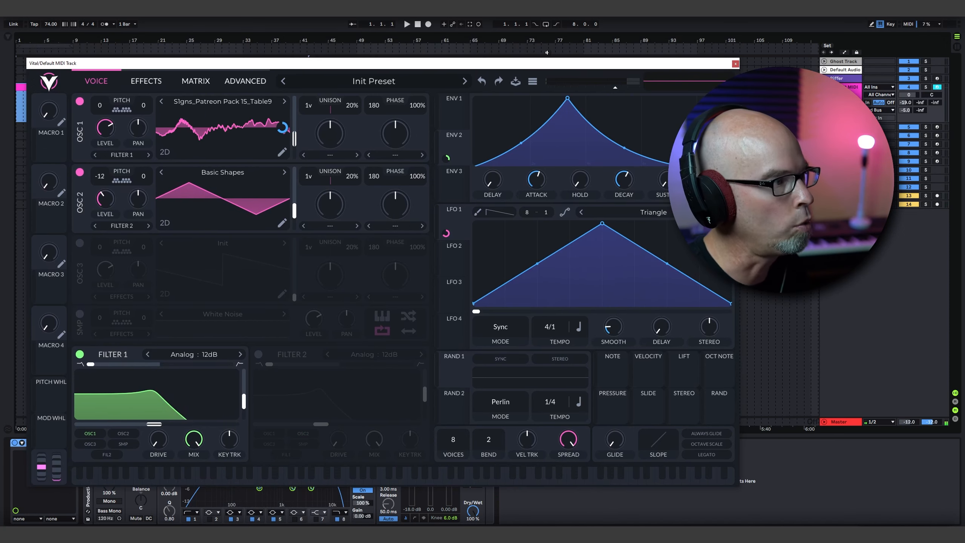
click(736, 64)
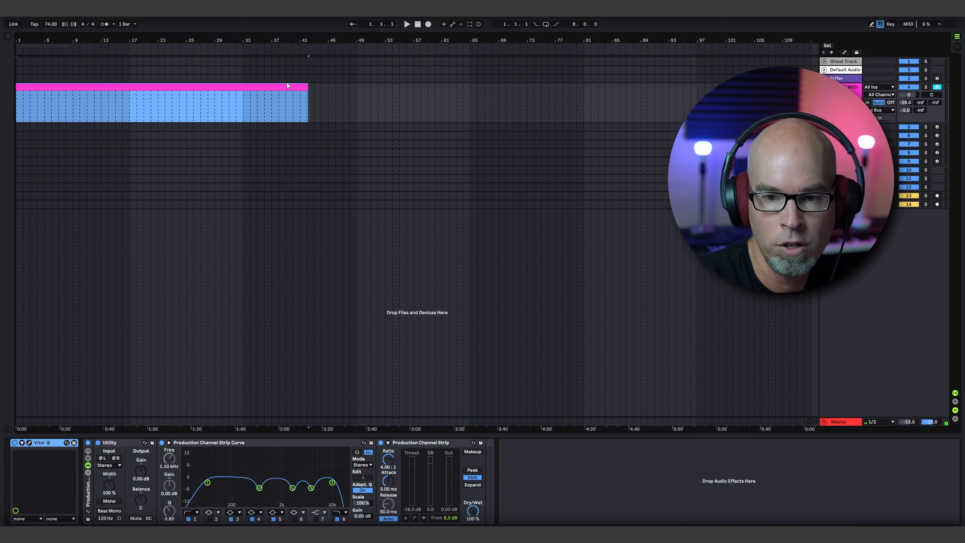
Open the long MIDI clip in an enlarged note editor, set its scale to D Minor and show only scale notes
double_click(238, 87)
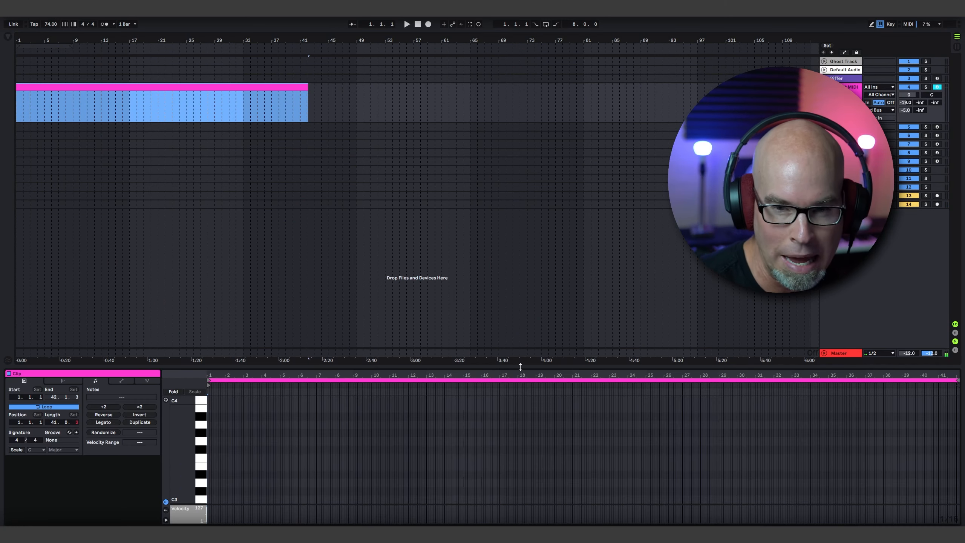
drag(520, 367, 520, 219)
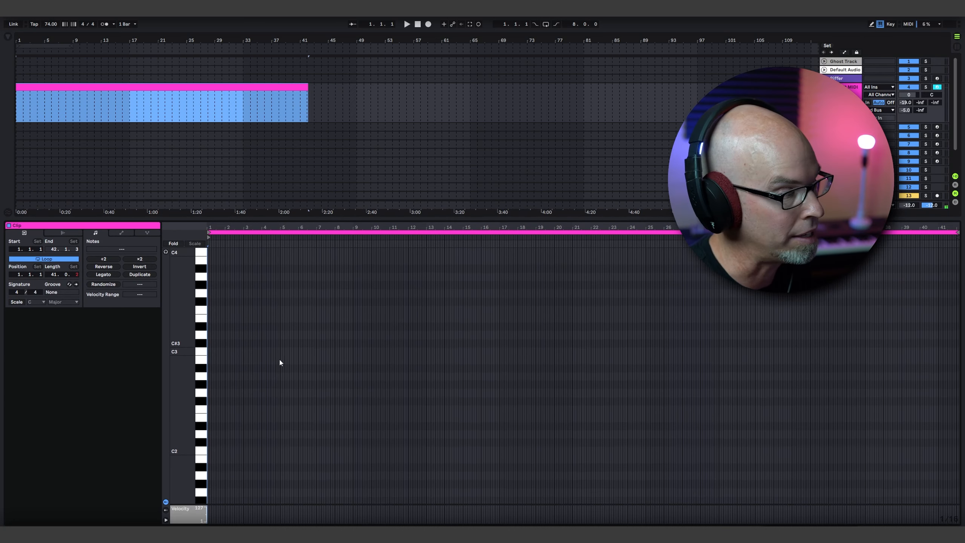
click(17, 302)
click(36, 302)
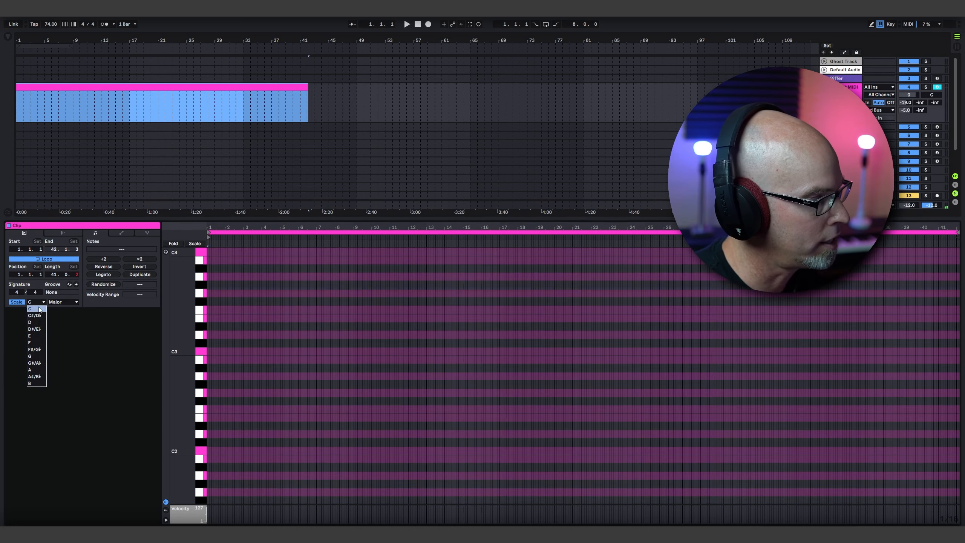
click(36, 322)
click(58, 302)
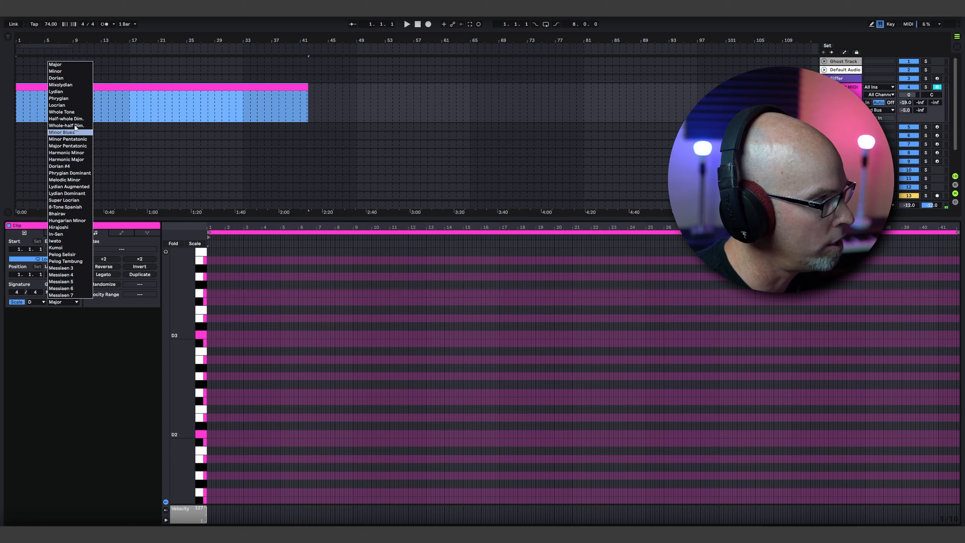
click(57, 71)
click(195, 243)
Turn off the note editor's grid and enable Draw Mode with pitch lock off
right_click(282, 354)
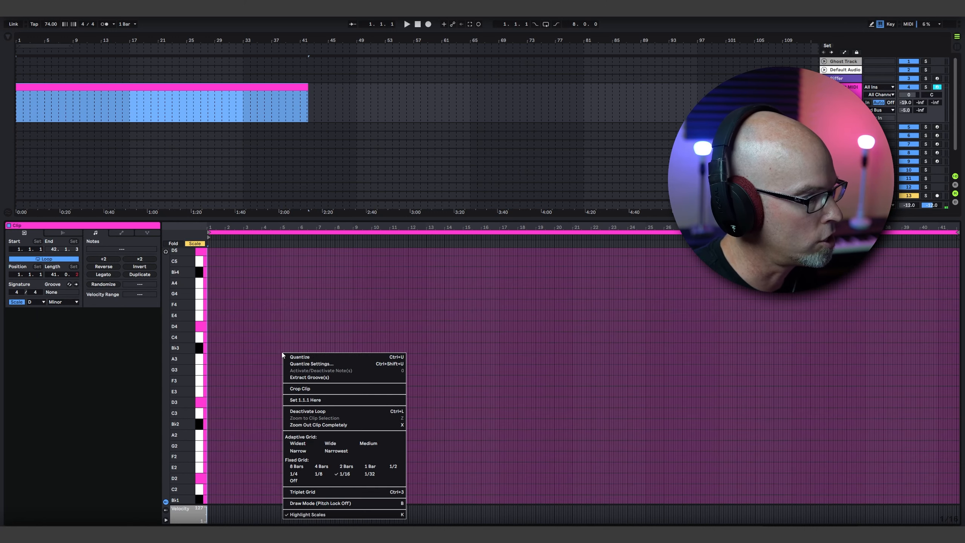
click(339, 477)
right_click(373, 344)
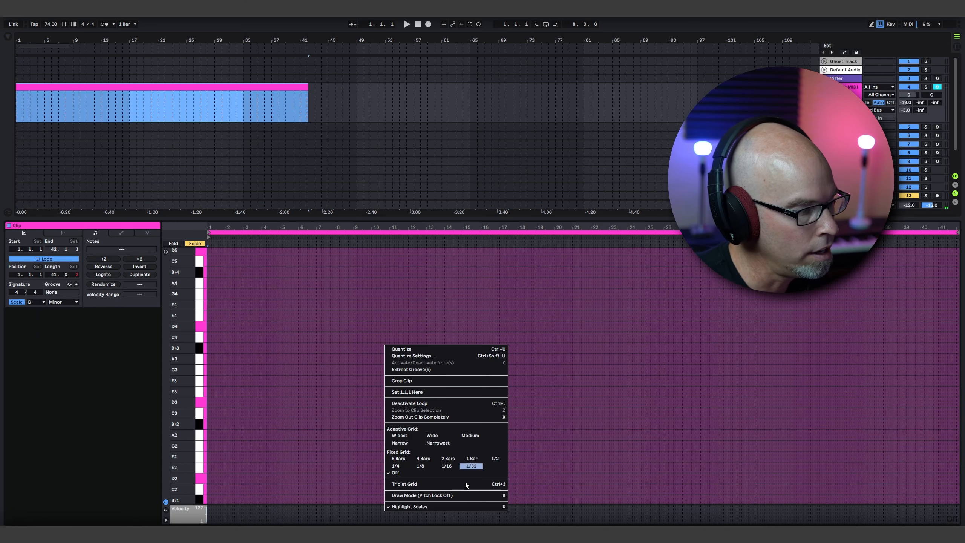
click(455, 496)
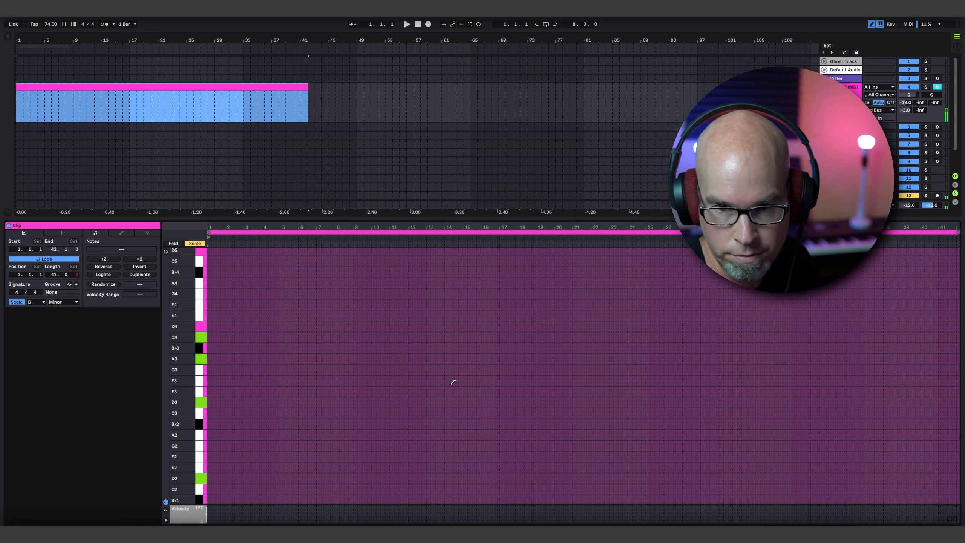
Draw a long first chord of A1, D2, D3, A3 and C4 with staggered starts and ends across about bars 1 to 13
scroll(338, 376, down, 3)
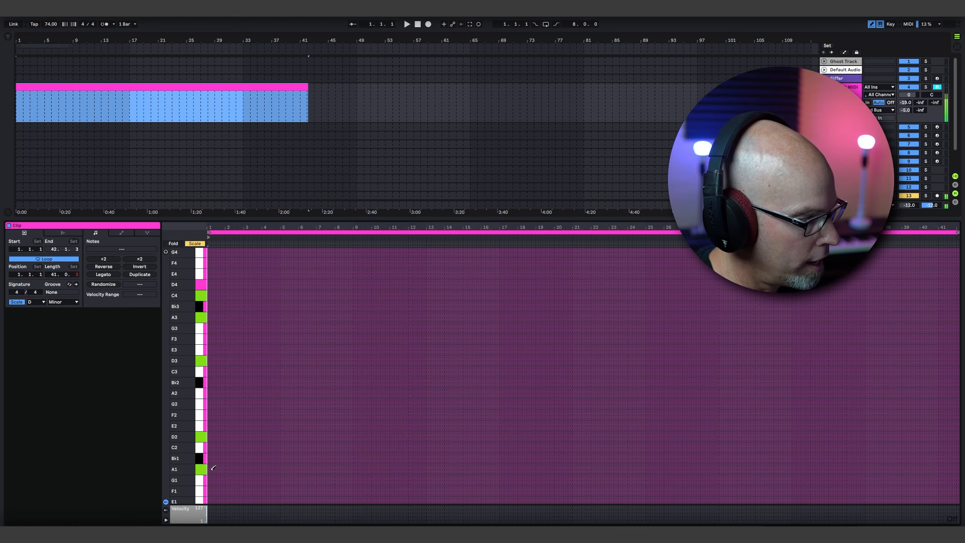
mouse_move(212, 468)
mouse_down()
mouse_move(410, 468)
mouse_move(423, 486)
mouse_move(426, 464)
mouse_up()
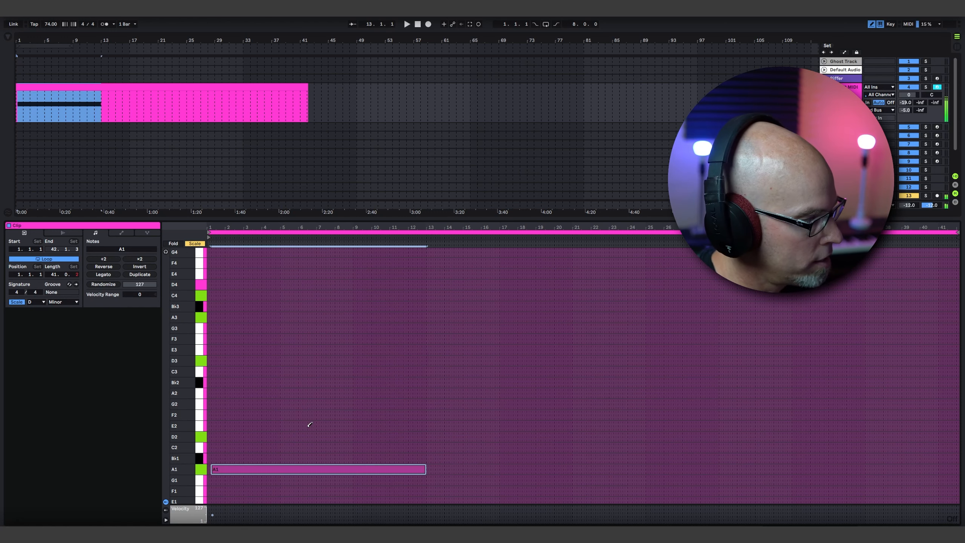
drag(234, 434, 384, 437)
drag(211, 360, 391, 362)
mouse_move(233, 316)
mouse_down()
mouse_move(391, 319)
mouse_move(352, 330)
mouse_up()
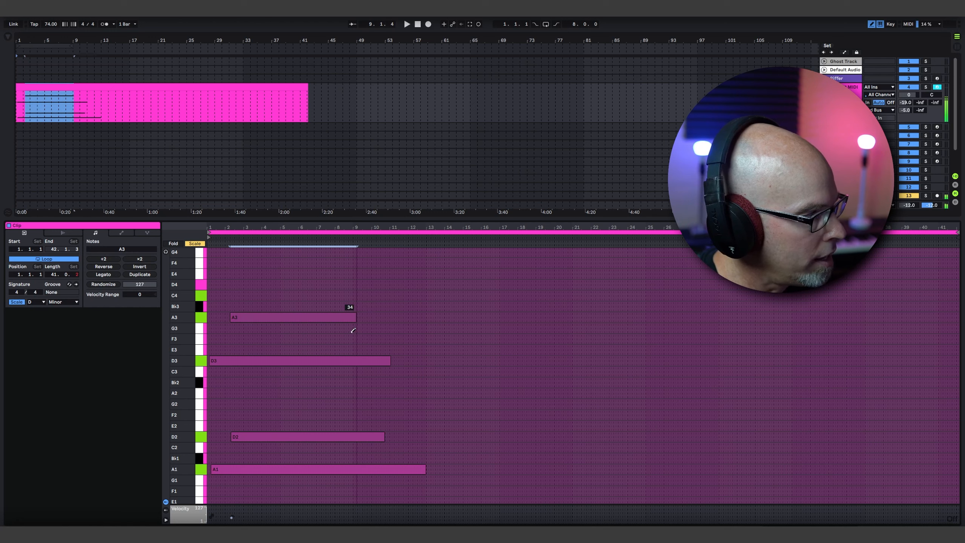
drag(251, 291, 434, 304)
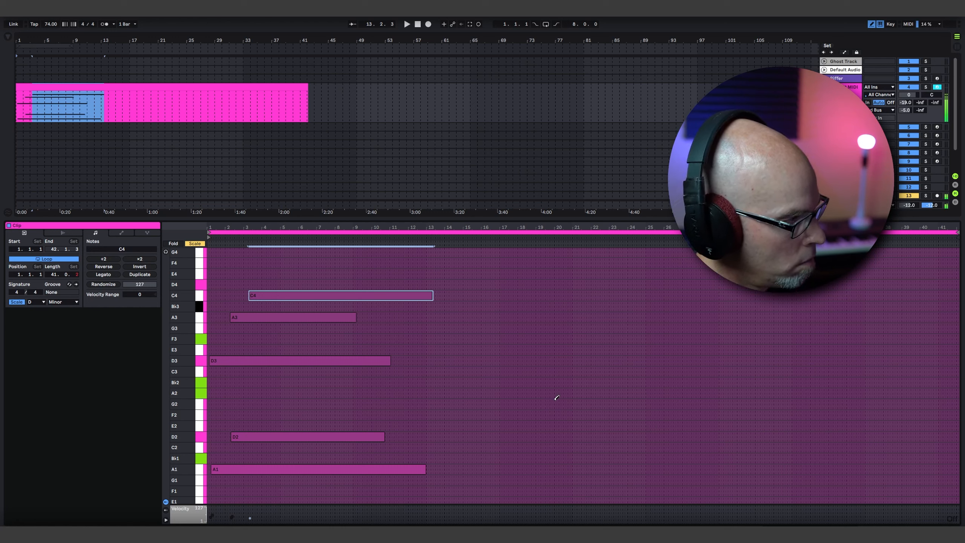
Extend A1 to about bar 20 and draw a staggered second chord of B♭1, A2, B♭2 and F3 across about bars 15 to 34
click(425, 468)
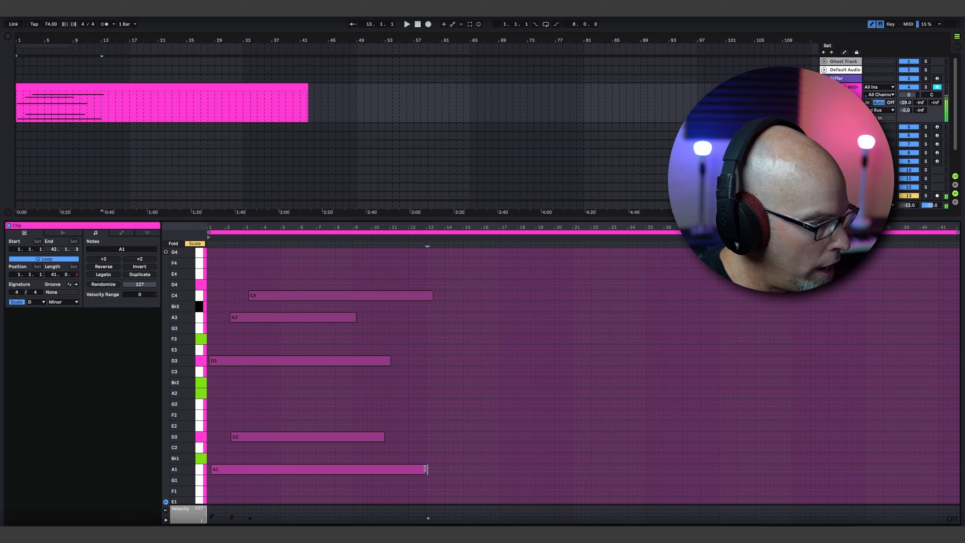
drag(425, 469, 556, 469)
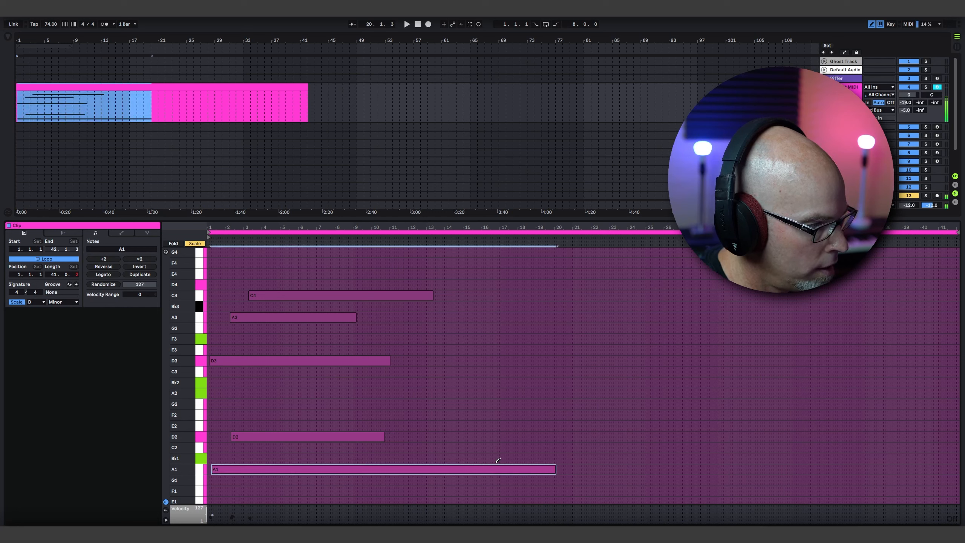
drag(495, 457, 760, 457)
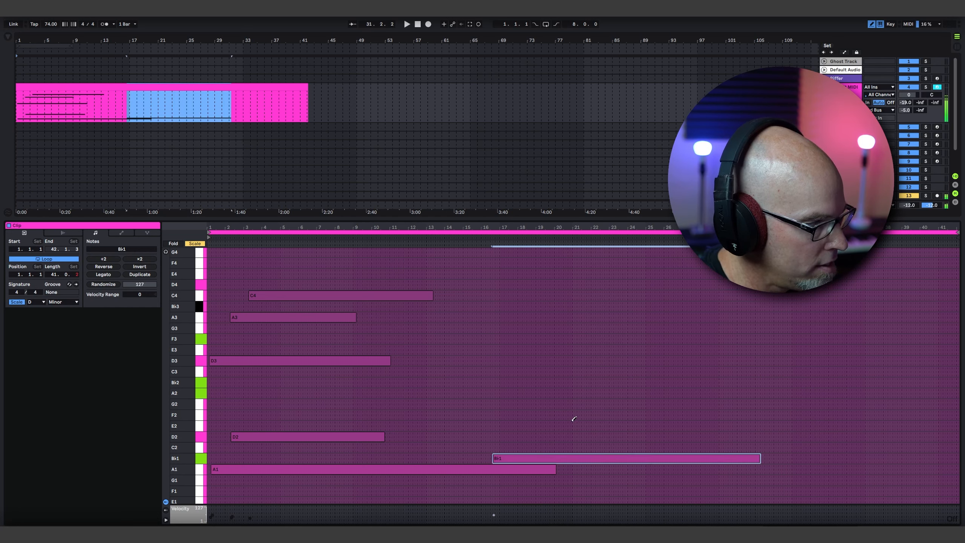
mouse_move(474, 391)
mouse_down()
mouse_move(825, 407)
mouse_move(824, 392)
mouse_up()
drag(520, 381, 775, 376)
mouse_move(546, 338)
mouse_down()
mouse_move(766, 341)
mouse_move(750, 345)
mouse_up()
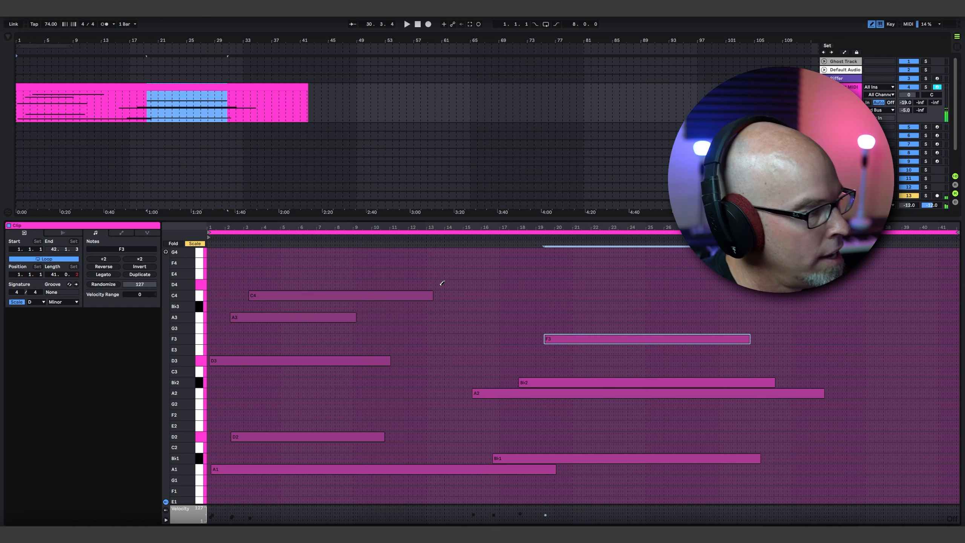
Shorten C4 to end around bar 10 and draw a third chord of D2, D3, G3 and F4 across about bars 30 to 41
drag(433, 295, 383, 297)
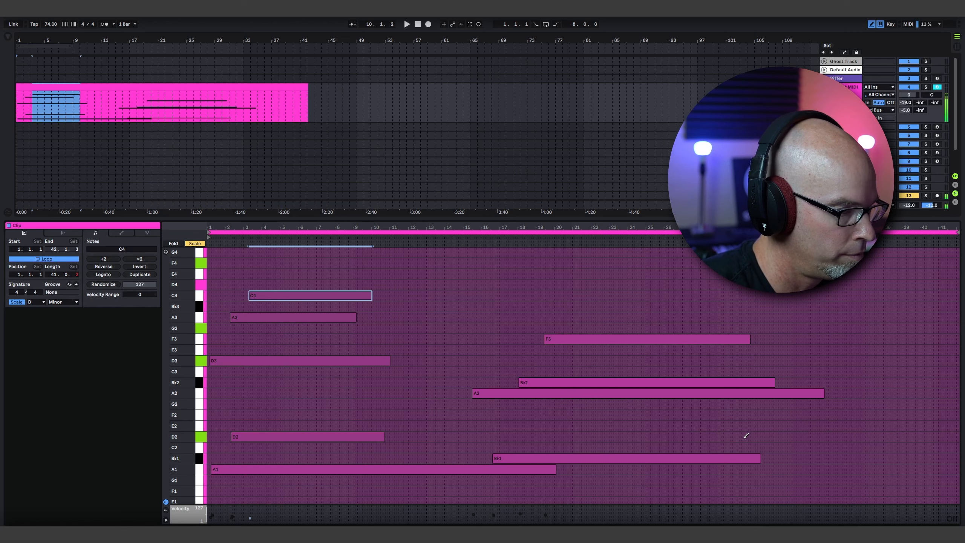
mouse_move(749, 437)
mouse_down()
mouse_move(941, 437)
mouse_move(924, 438)
mouse_up()
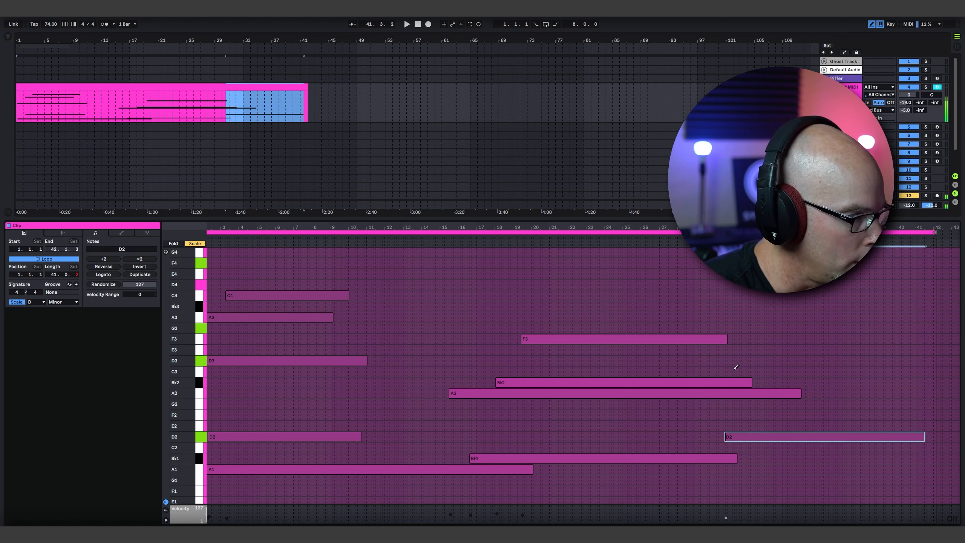
drag(731, 360, 912, 385)
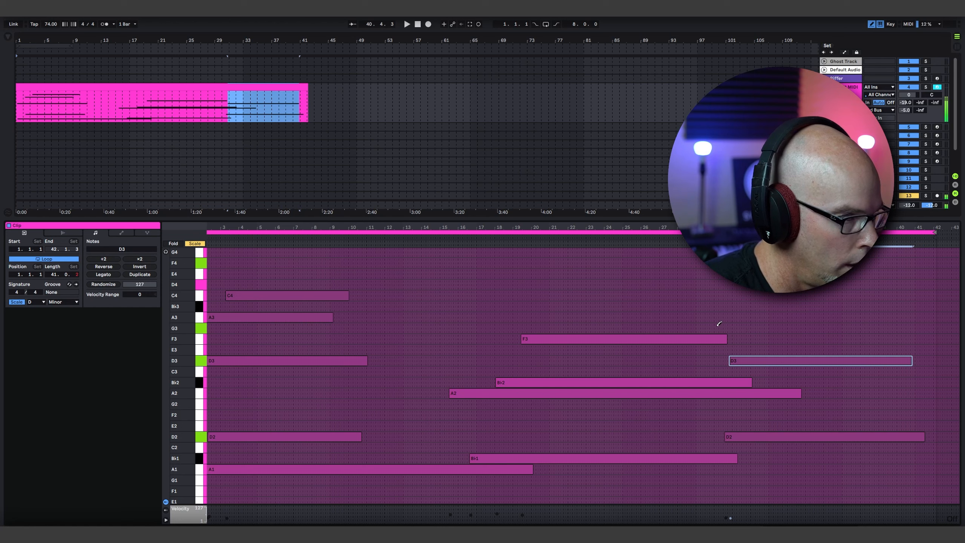
drag(720, 328, 905, 336)
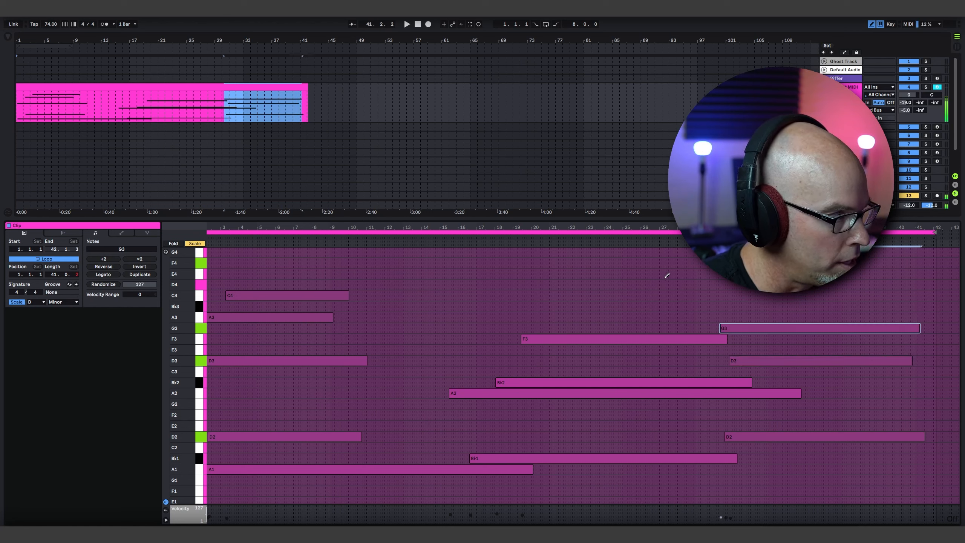
drag(717, 263, 922, 282)
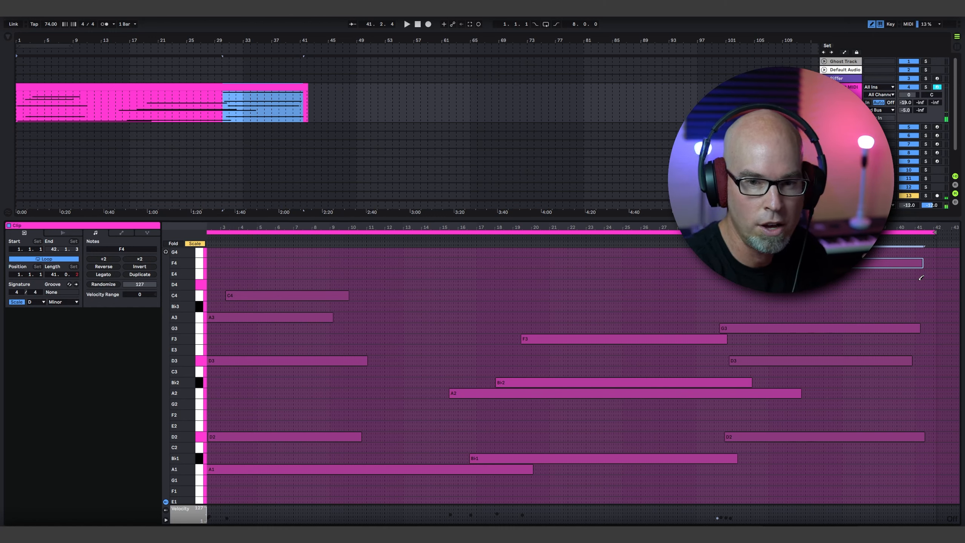
Play the clip from the start and lower the MIDI track's volume to about -4.8 dB
key(space)
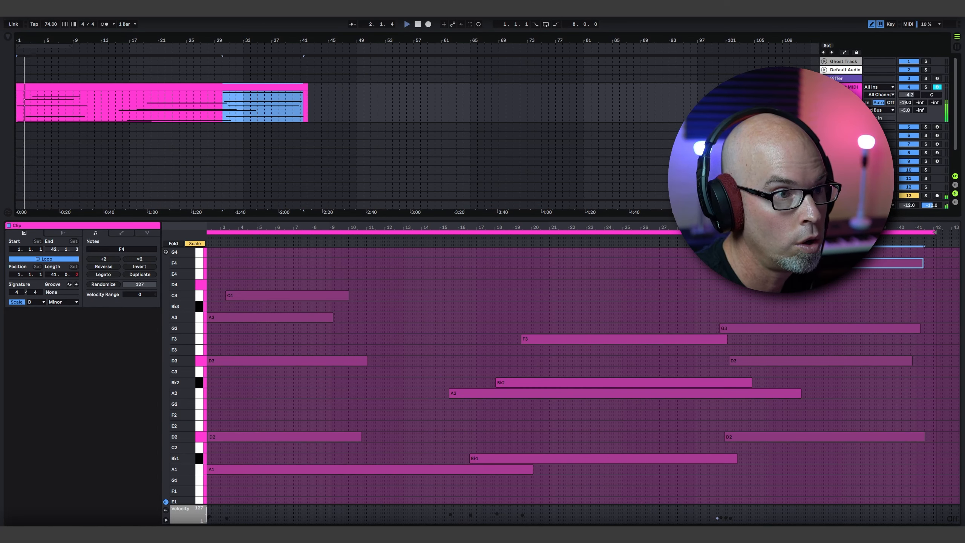
drag(909, 95, 908, 98)
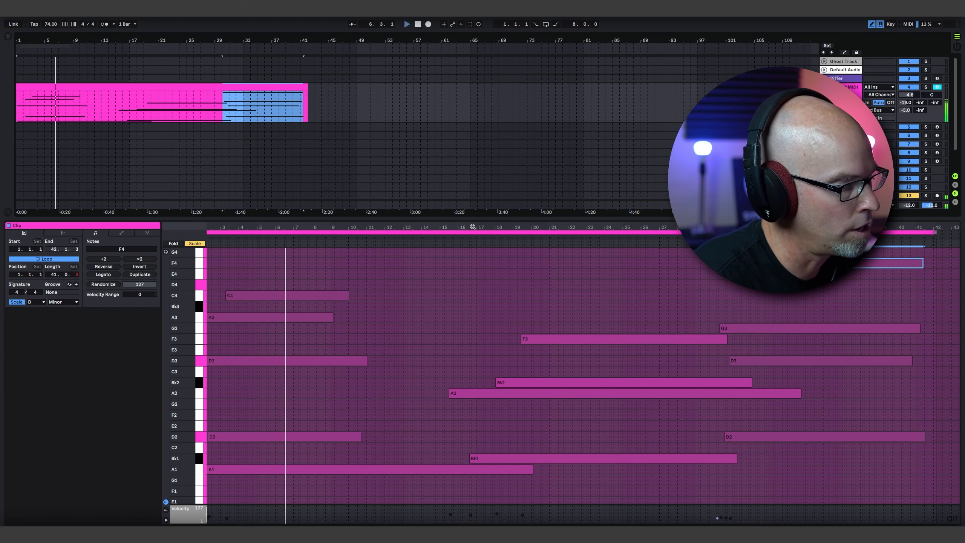
Draw short overlapping F3, E3 and B♭2 notes descending through the gap between the first two chords, about bars 11 to 15
scroll(524, 267, down, 1)
scroll(524, 267, up, 2)
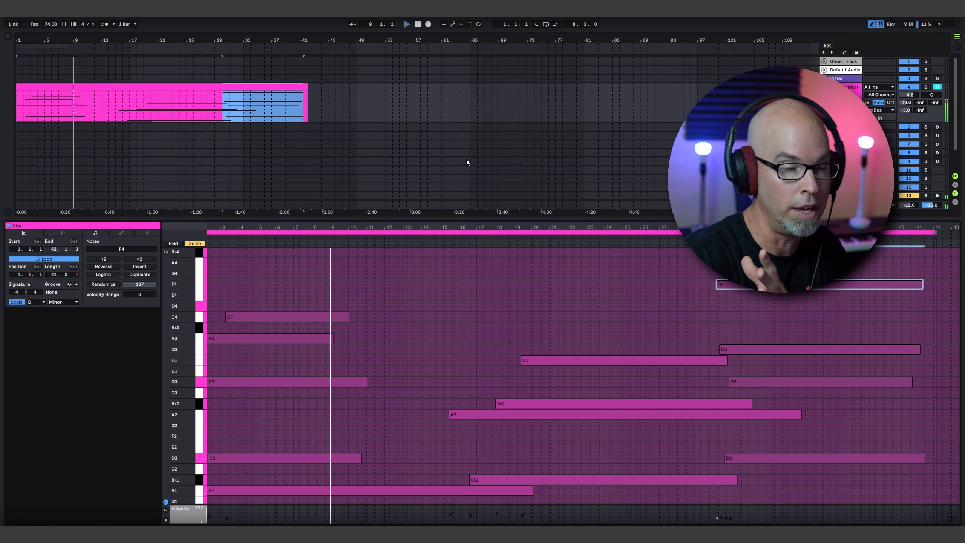
scroll(484, 355, down, 2)
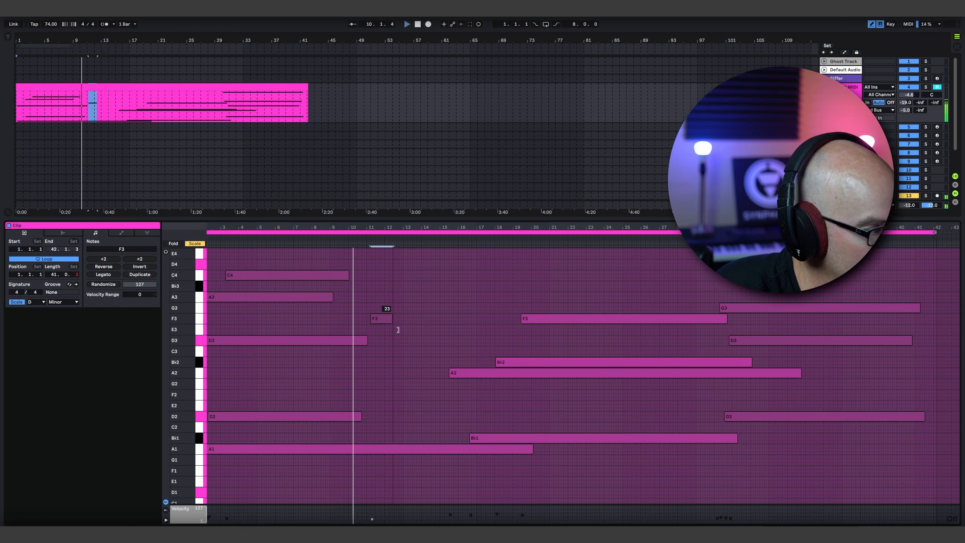
drag(383, 318, 418, 323)
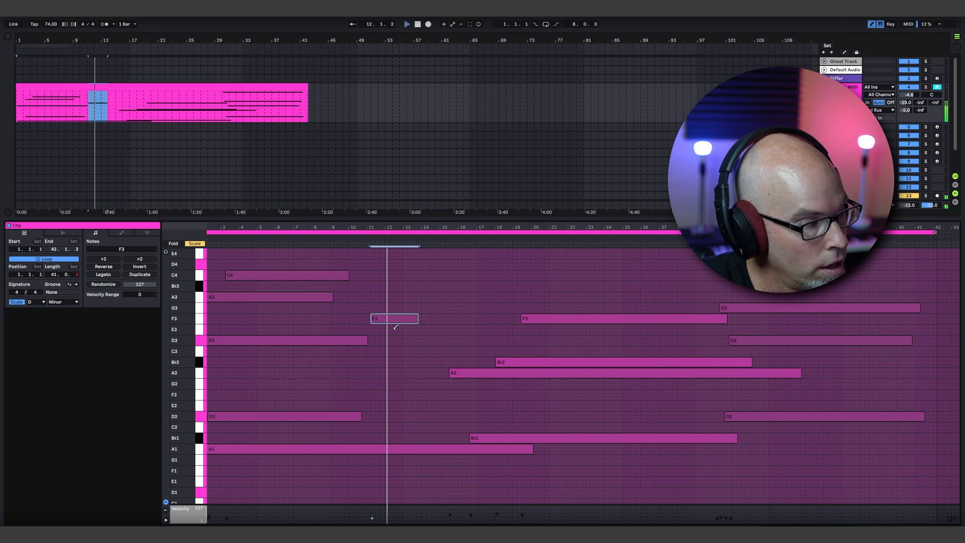
drag(395, 326, 437, 325)
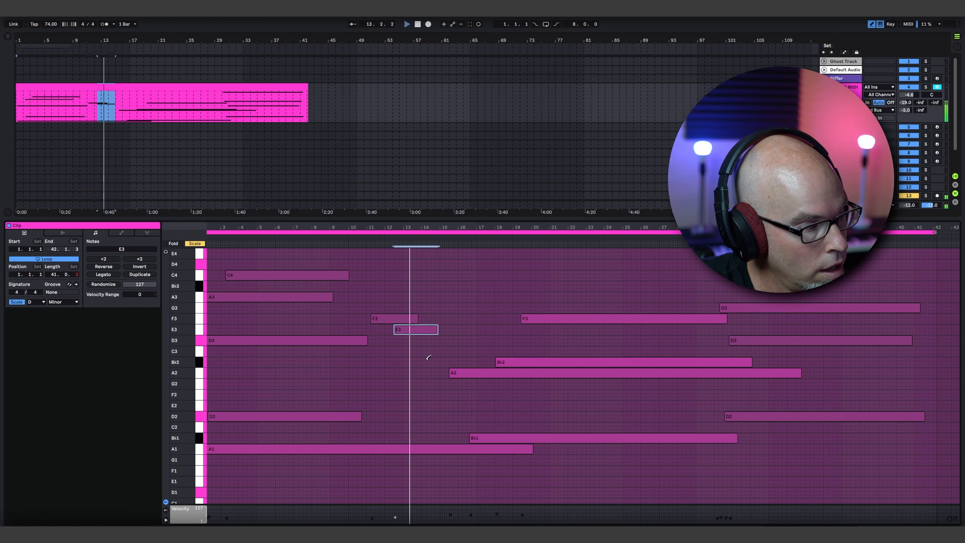
drag(422, 361, 445, 361)
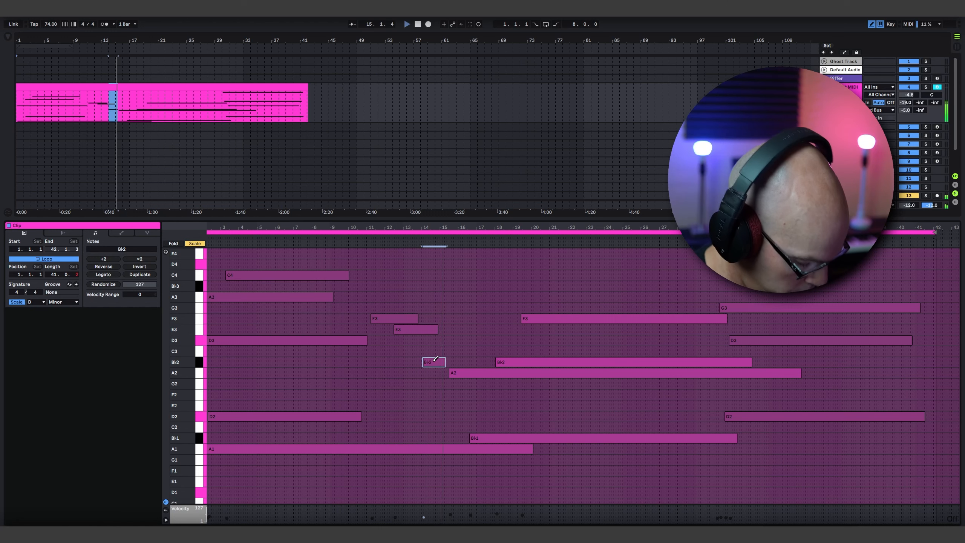
Exit Draw Mode, change the short B♭2 to C3 lasting until about bar 17, and reduce the note editor's height
key(b)
mouse_move(432, 361)
mouse_down()
mouse_move(433, 351)
mouse_move(476, 344)
mouse_up()
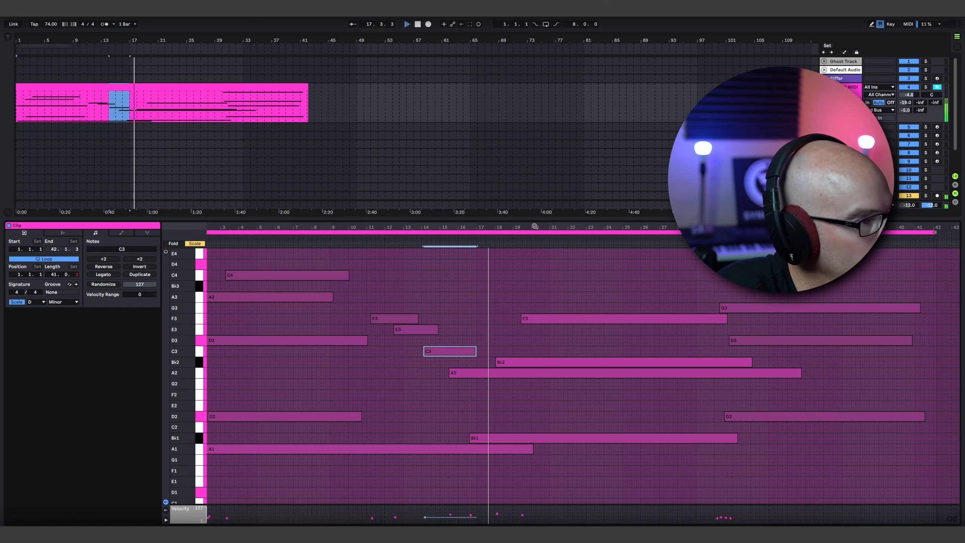
drag(536, 219, 536, 354)
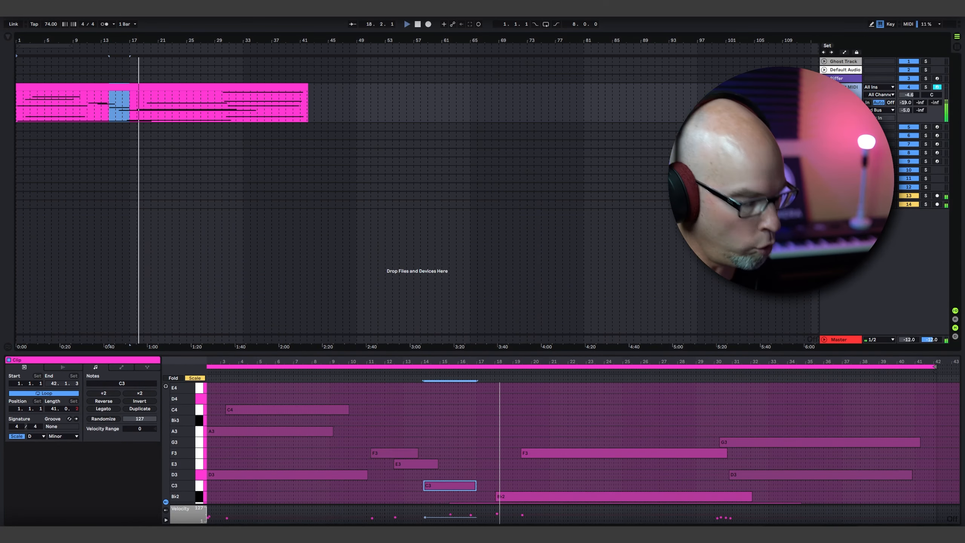
Open Vital, enable oscillator 3, load the Patreon Pack 11 - S1gns Table 12 wavetable, and lower its level to about 0.198
key(shift+Tab)
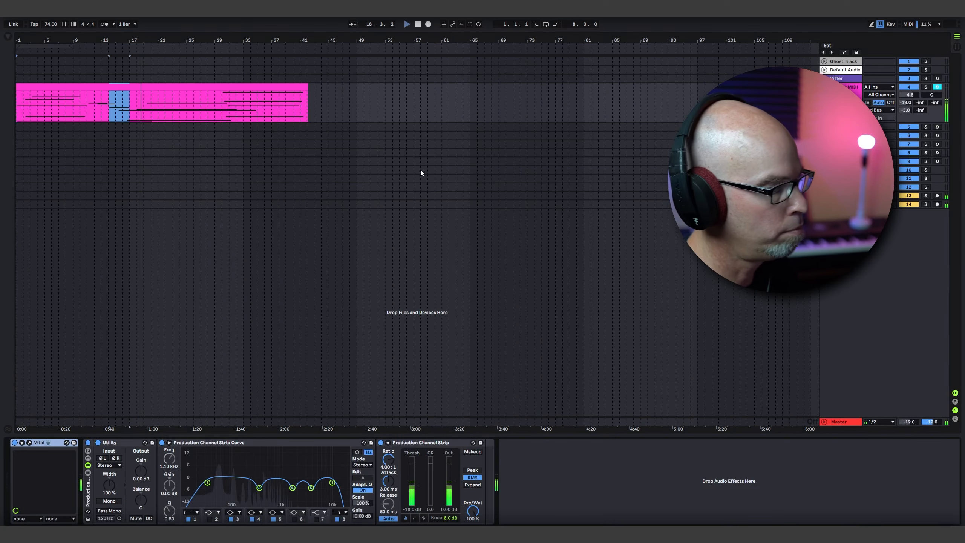
click(30, 443)
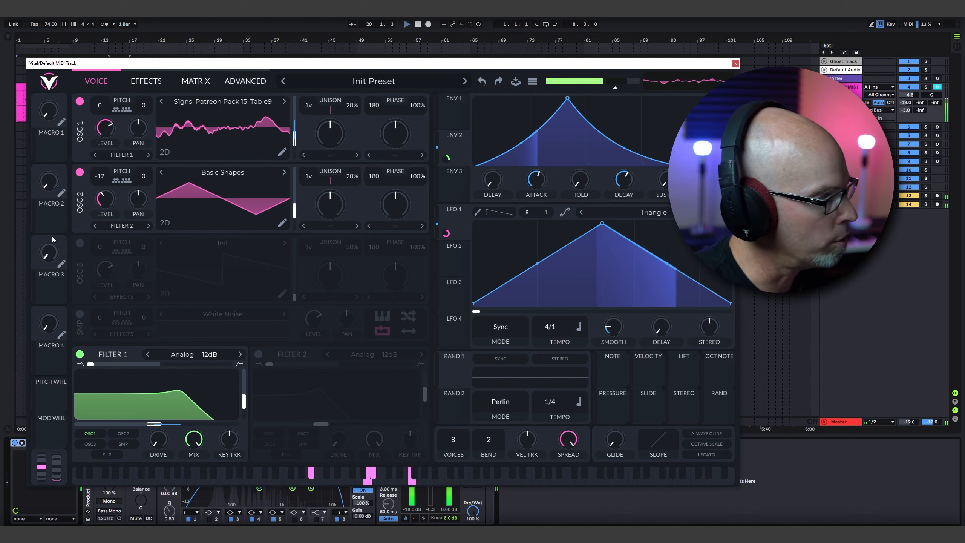
click(80, 243)
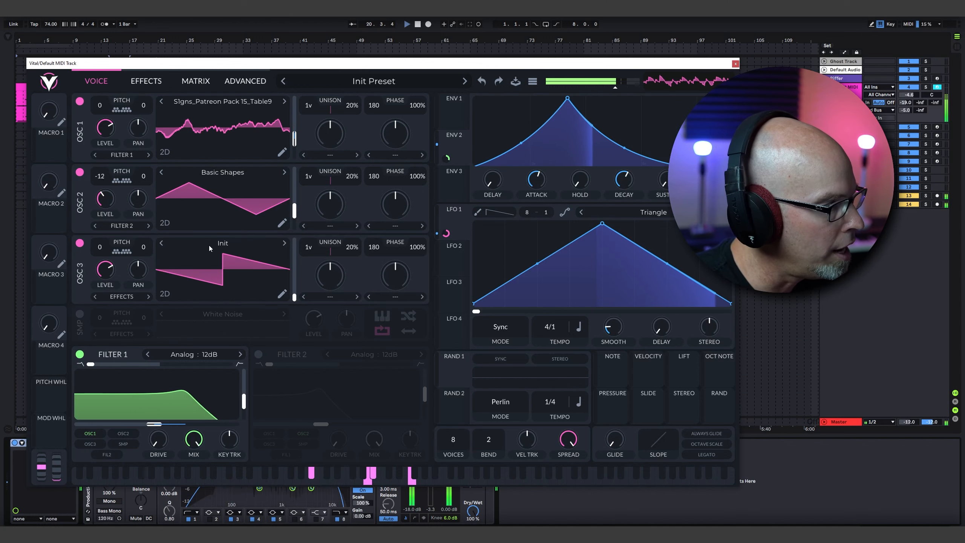
click(230, 245)
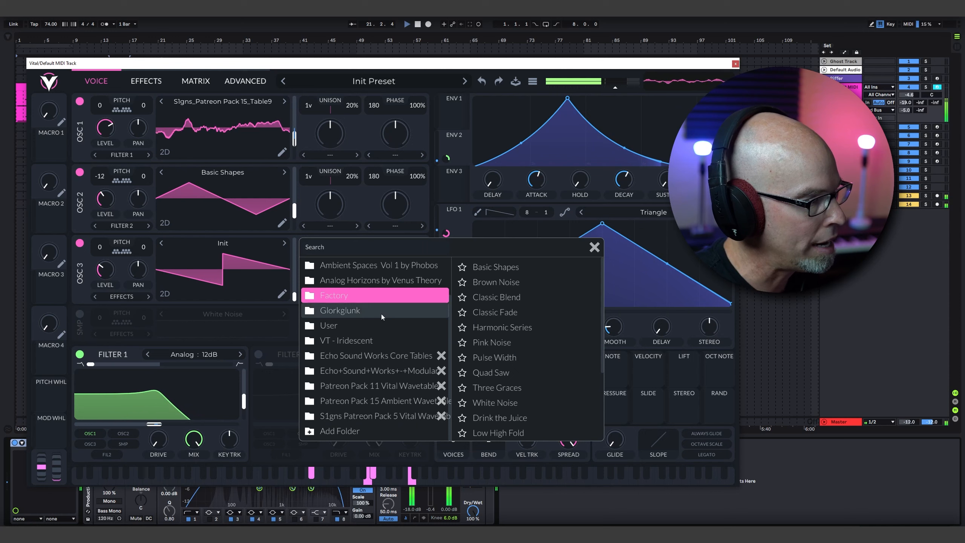
click(388, 387)
click(531, 385)
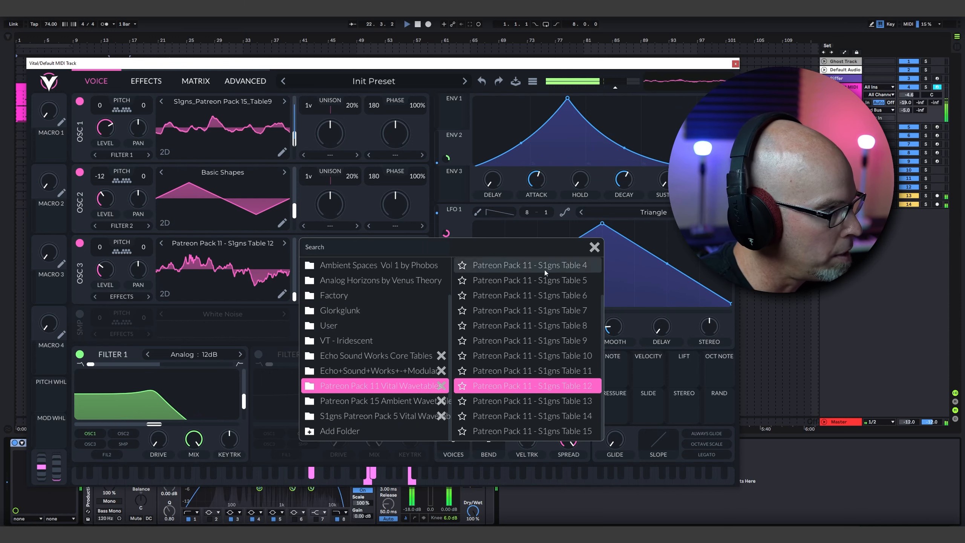
click(594, 246)
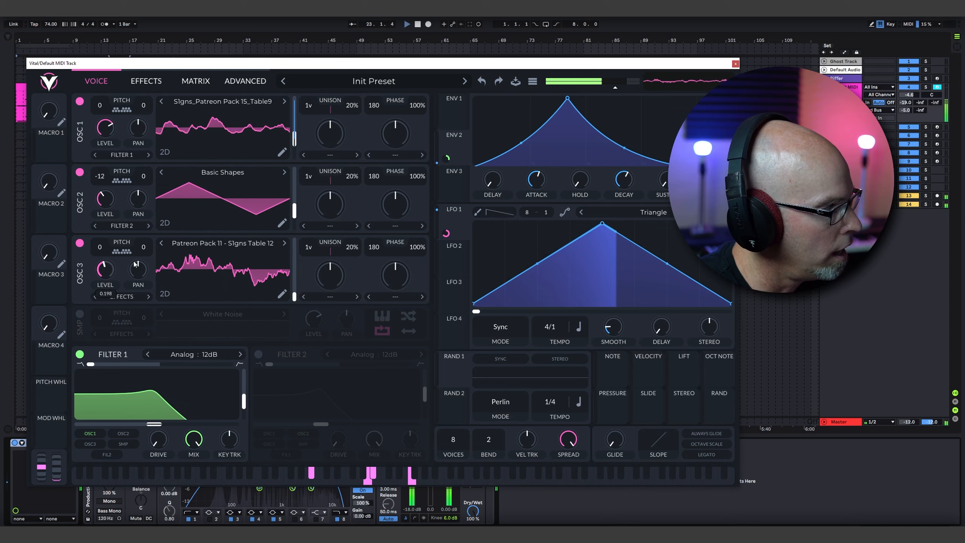
Apply the Form Scale spectral morph to oscillator 3 and turn its amount slightly down
click(330, 296)
click(332, 345)
mouse_move(330, 273)
mouse_down()
mouse_move(339, 246)
mouse_move(326, 276)
mouse_up()
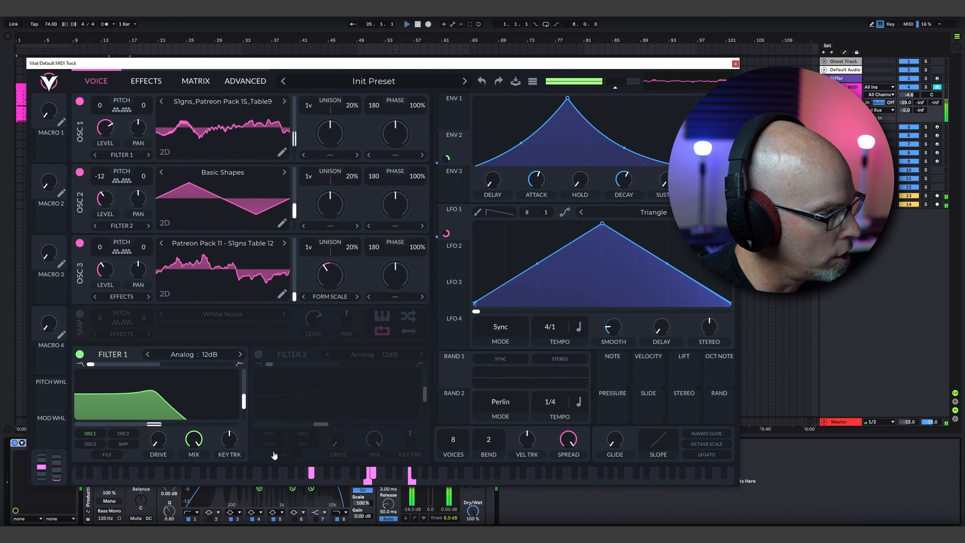
Route oscillator 2 to both filters and oscillator 3 to Filter 2, and enable Filter 2 as Analog : Notch Spread
click(131, 436)
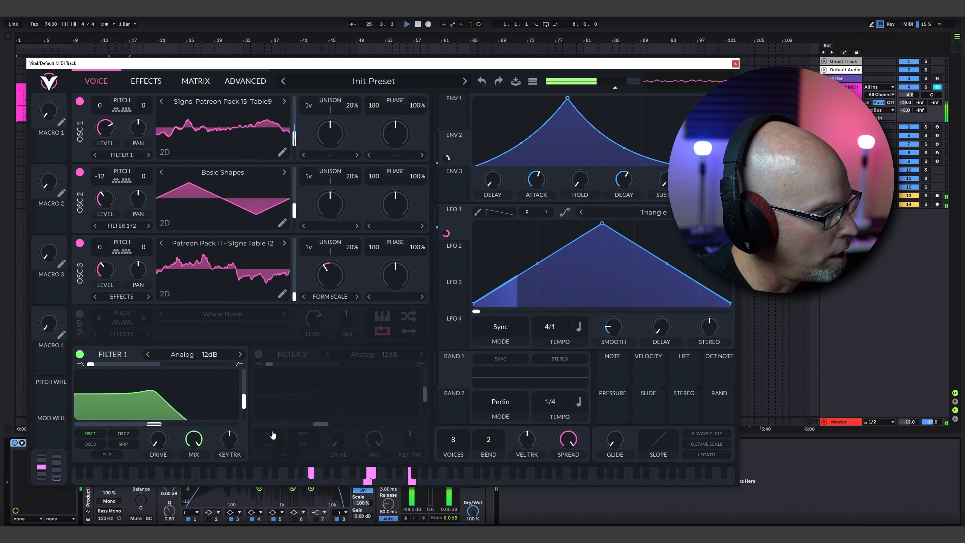
click(259, 354)
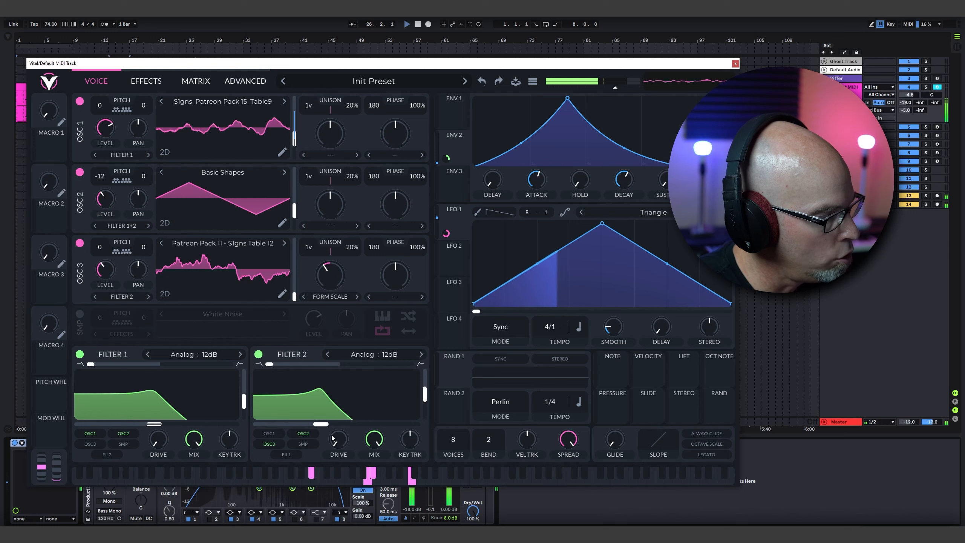
click(398, 355)
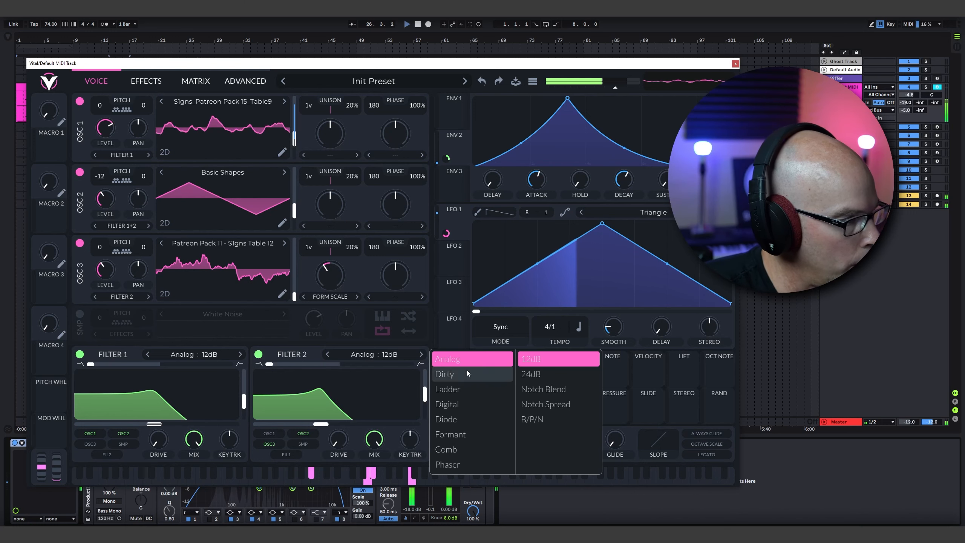
click(558, 389)
click(547, 404)
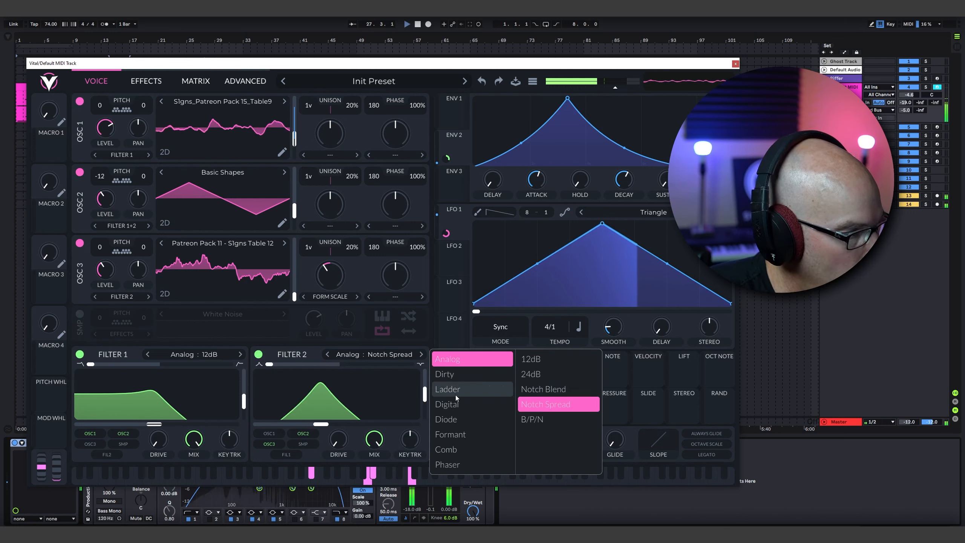
Raise Filter 2's cutoff well past the middle and increase its resonance slightly
drag(321, 424, 357, 424)
drag(425, 394, 426, 390)
drag(356, 424, 359, 424)
Set Random 1 to Sample & Hold at a 1/8 tempo and assign it to Filter 2's cutoff as bipolar modulation
click(453, 370)
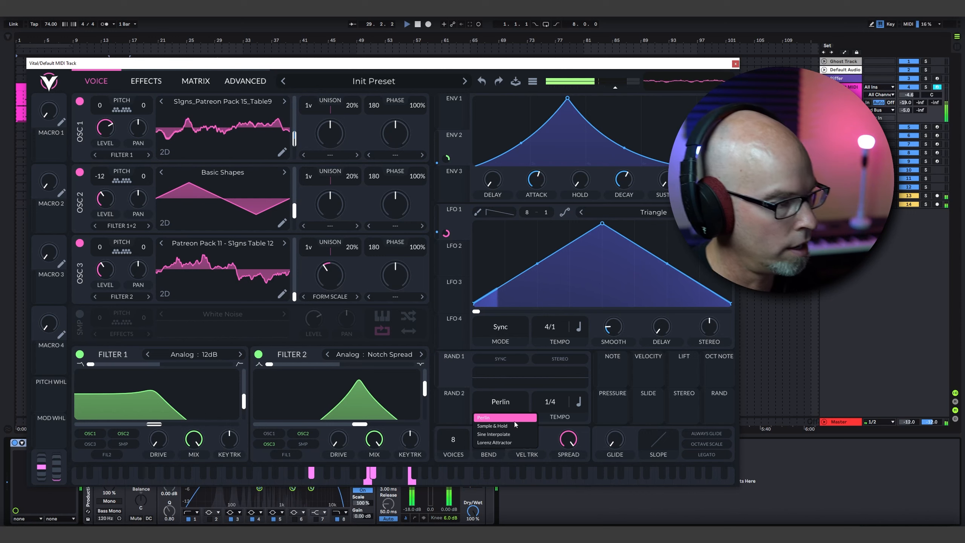
drag(556, 418, 558, 389)
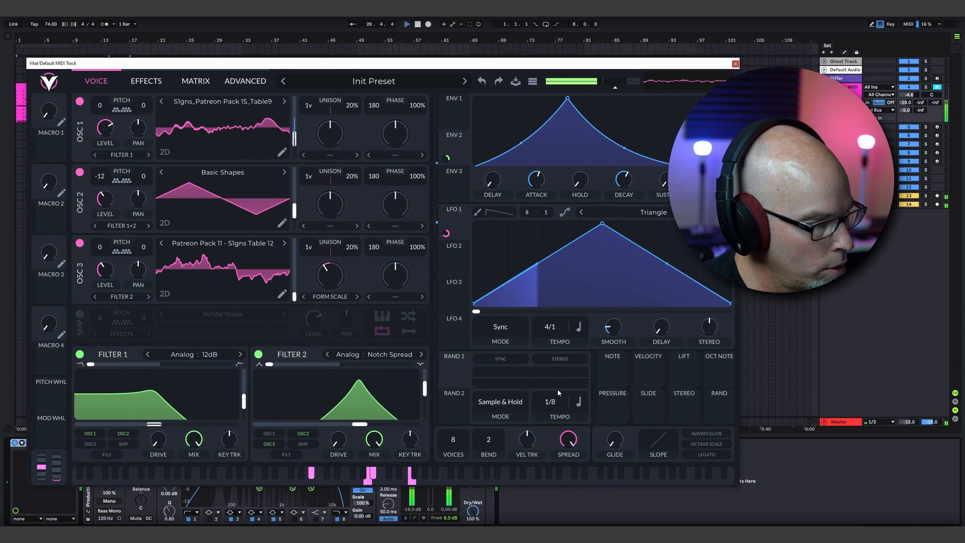
drag(453, 374, 359, 423)
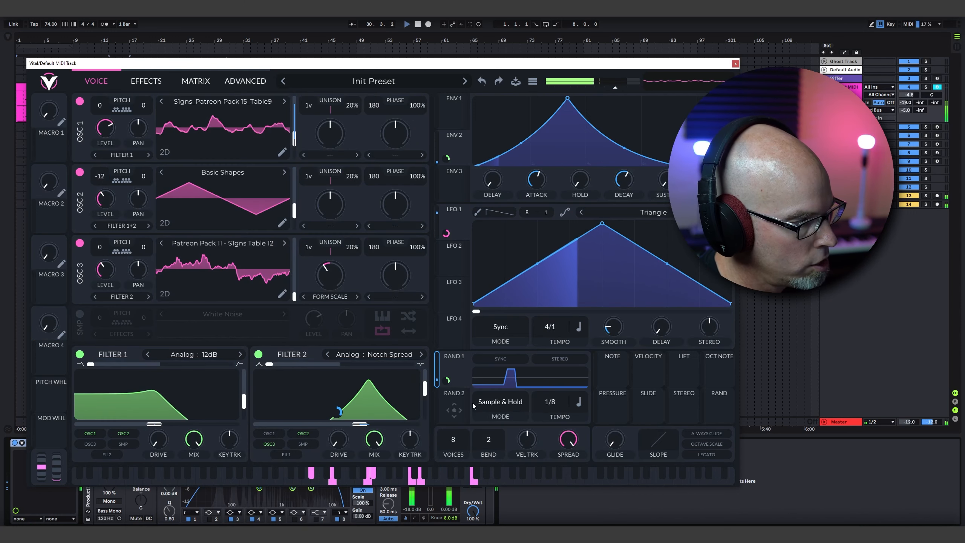
right_click(448, 382)
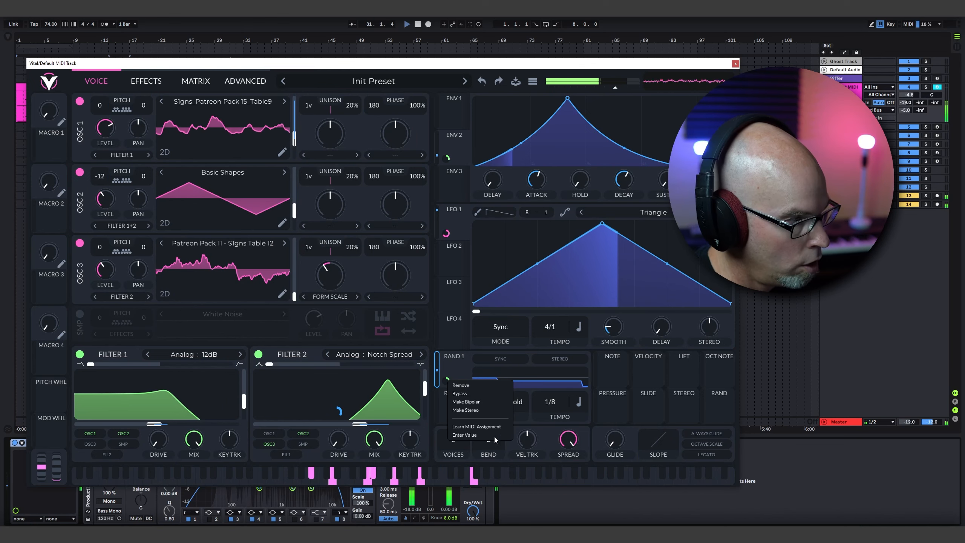
click(484, 402)
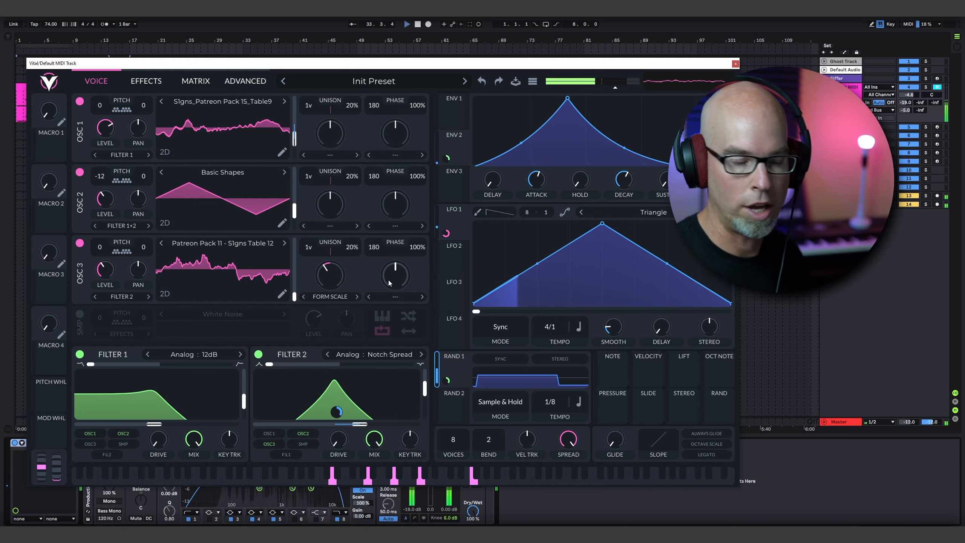
Set the triangle LFO 2 to Sync mode at 8/1, assign it to Filter 1's cutoff, and lower that cutoff slightly
click(456, 260)
click(501, 328)
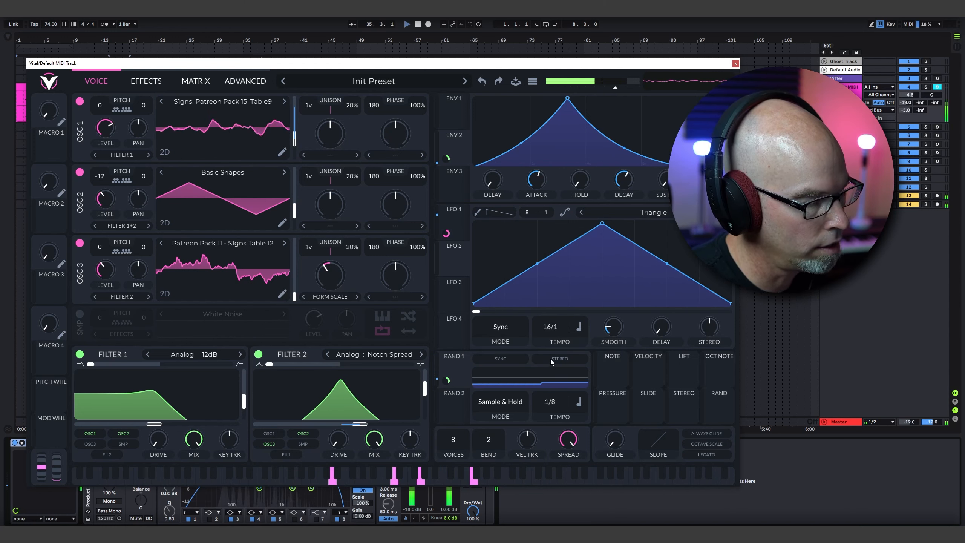
mouse_move(550, 359)
mouse_down()
mouse_move(553, 351)
mouse_move(559, 362)
mouse_up()
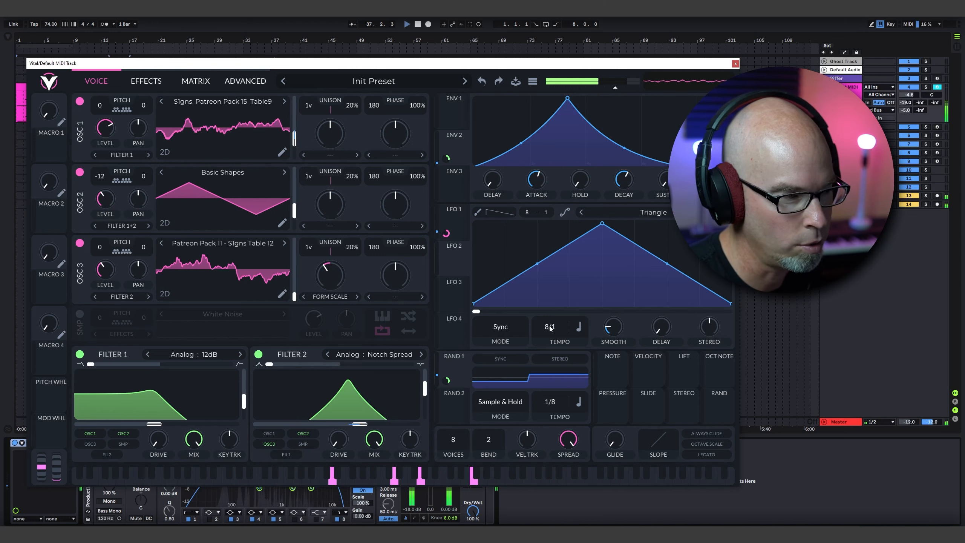
drag(455, 260, 154, 420)
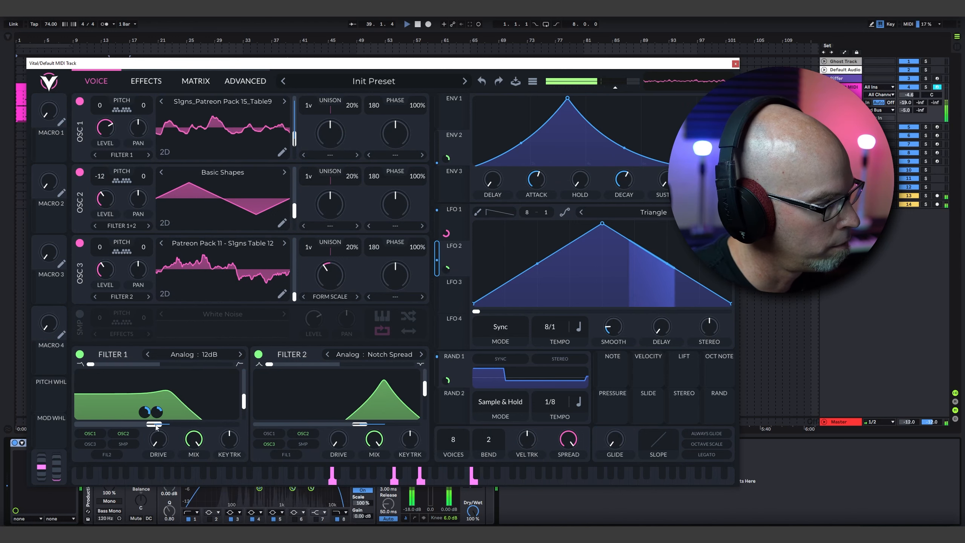
drag(153, 423, 136, 425)
Enable Vital's multiband compressor with its mix at about 0.718 and return to the voice page
click(151, 84)
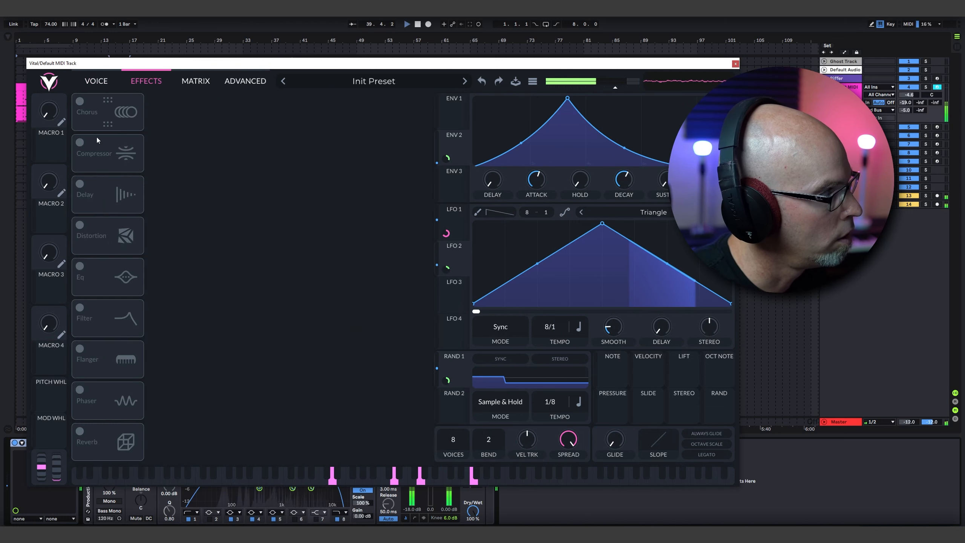
click(133, 148)
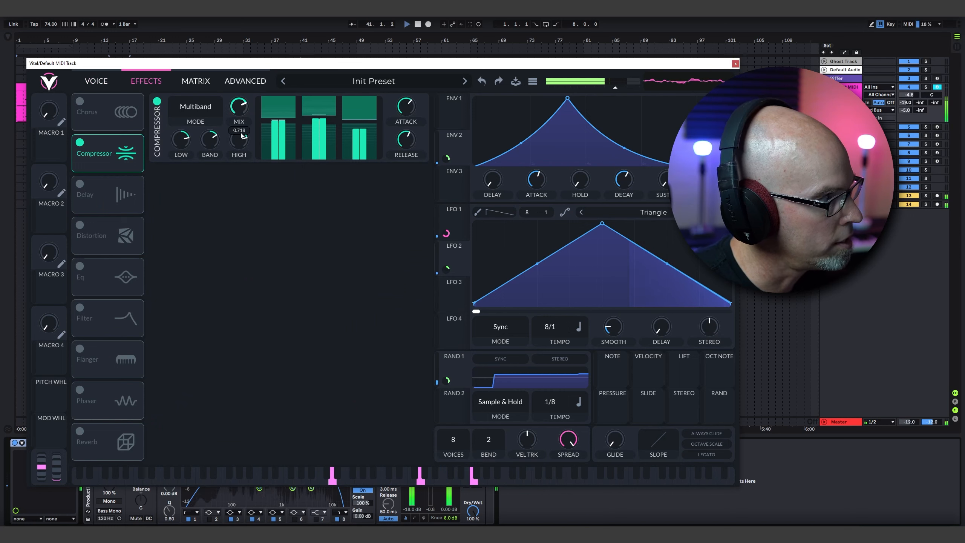
click(99, 83)
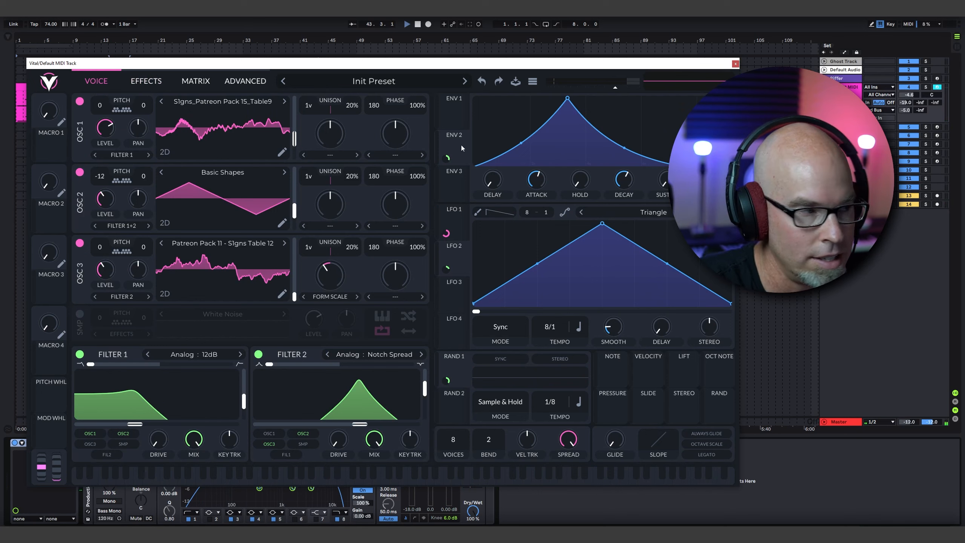
Close Vital, play the pad clip from bar 30, and lower the track volume to about -5.2 dB
click(735, 64)
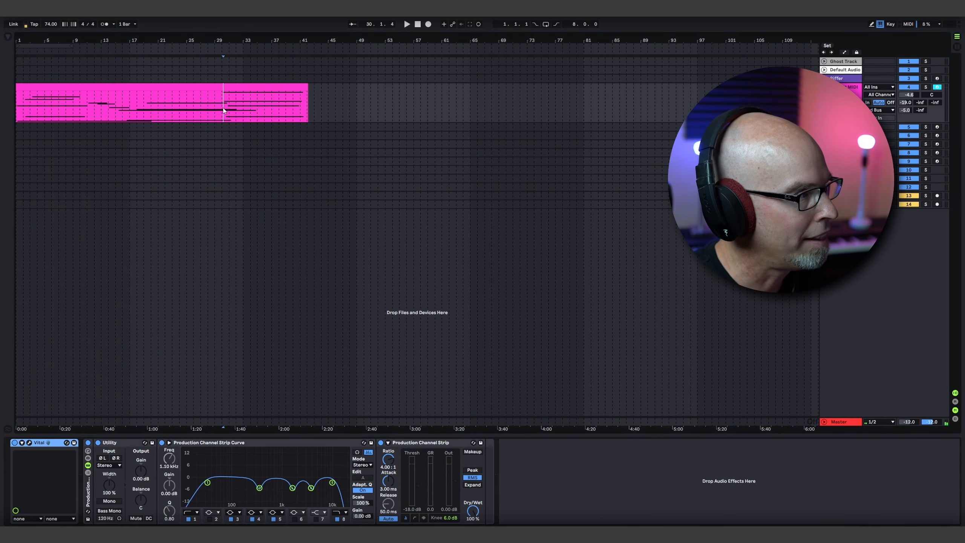
key(space)
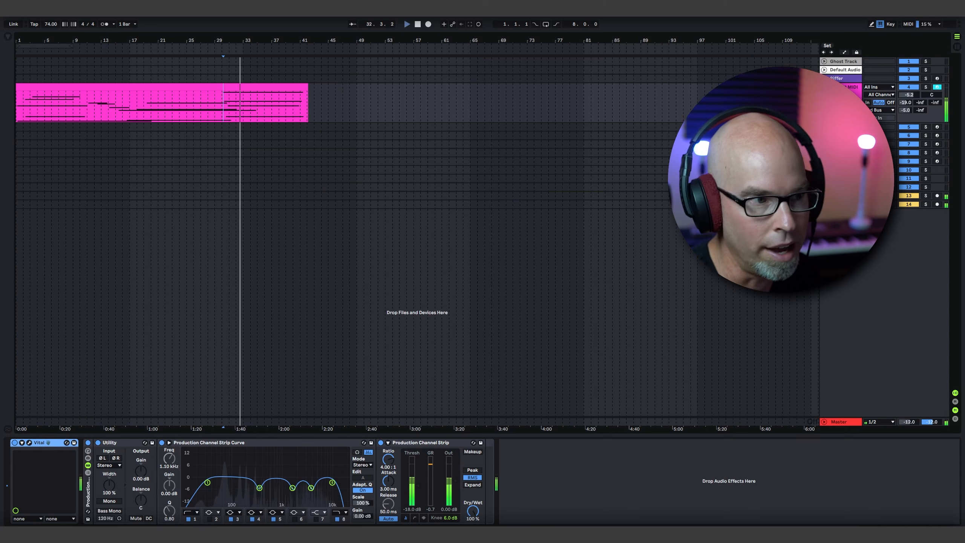
Unfold the empty MIDI track below the pad and create an empty MIDI clip from about bar 10 to bar 62
click(824, 127)
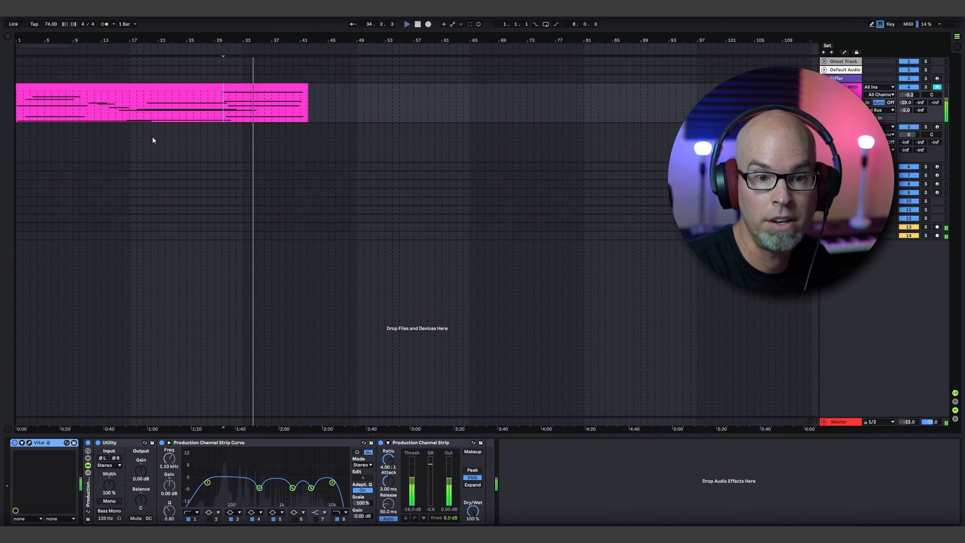
drag(93, 140, 450, 147)
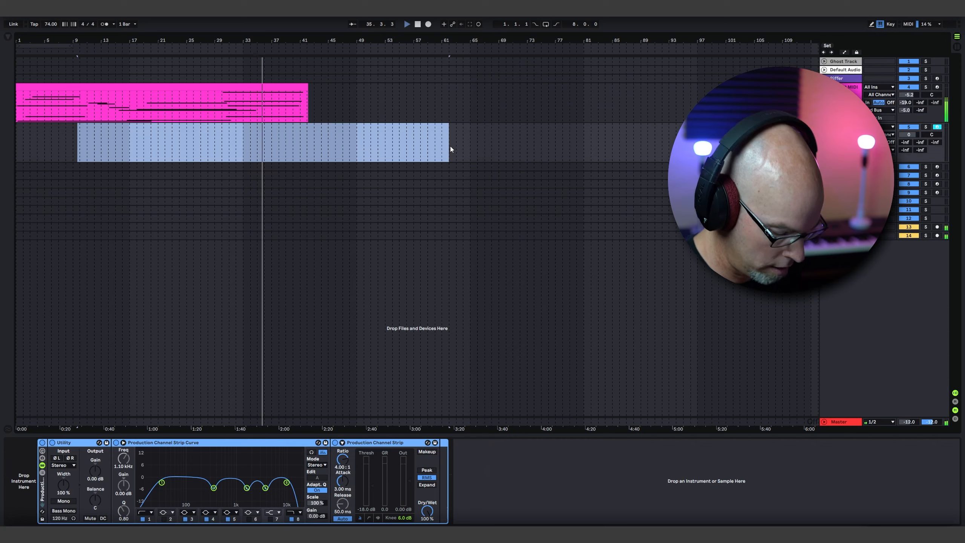
key(ctrl+shift+m)
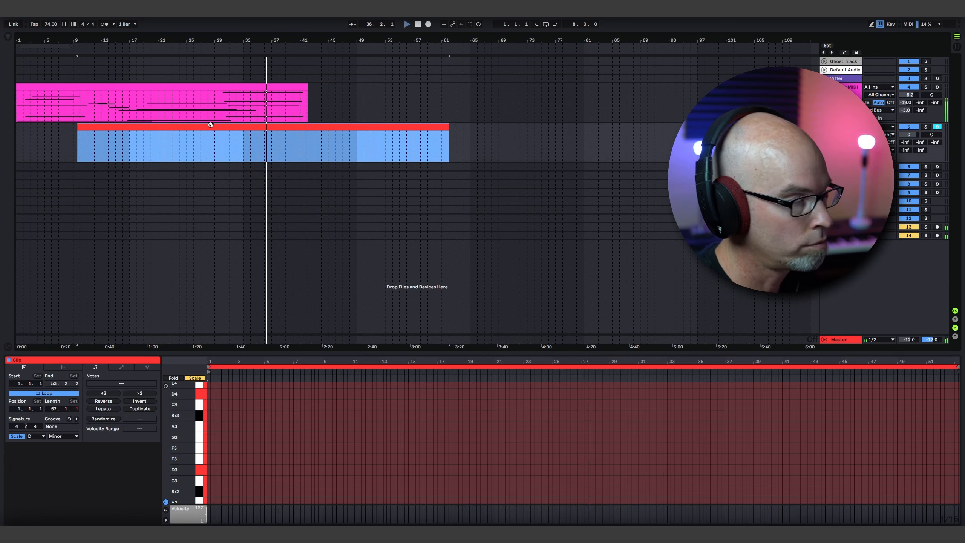
Load the mirage64 instrument onto the new clip's track and choose its Slow library
click(11, 38)
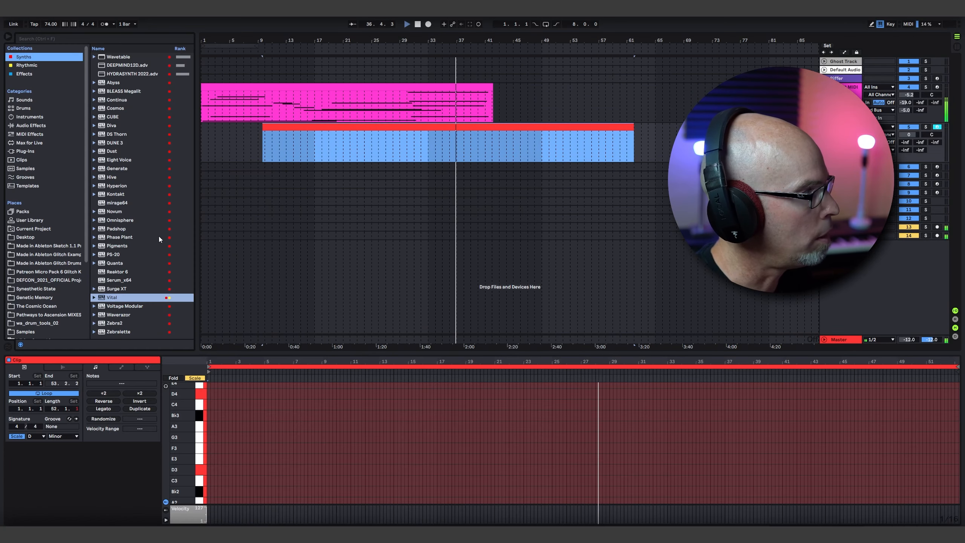
drag(111, 202, 380, 149)
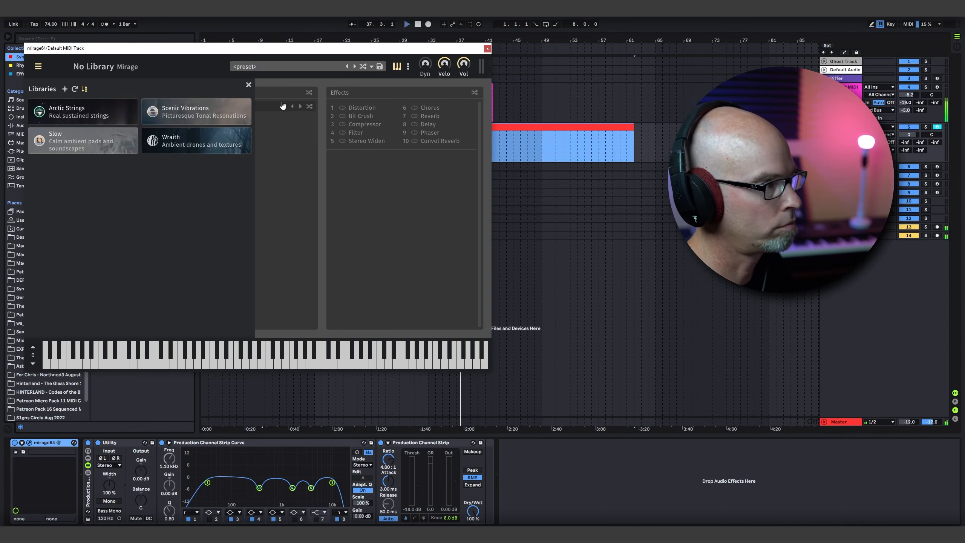
drag(259, 53, 333, 89)
click(159, 176)
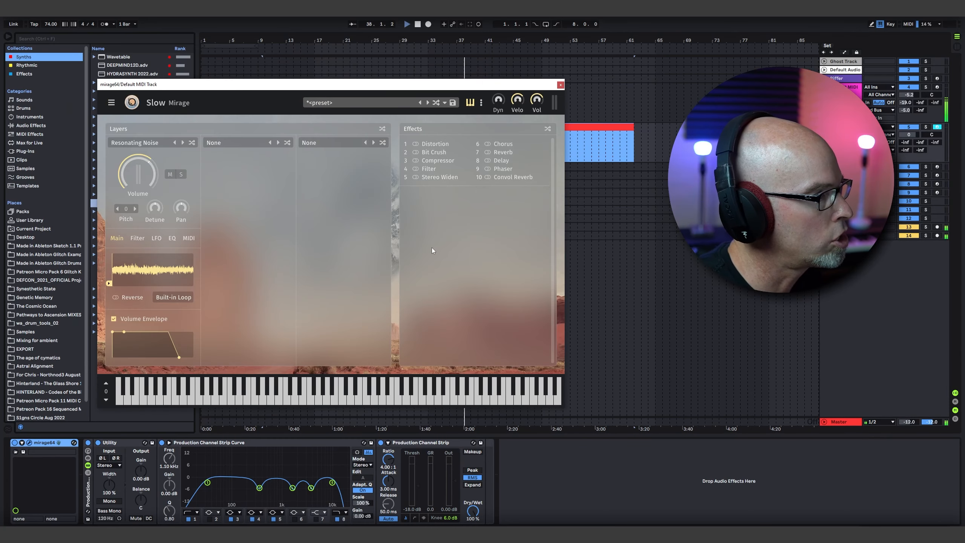
Load the PD Utopia Emergence by S1gns Of L1fe preset in Mirage
click(344, 104)
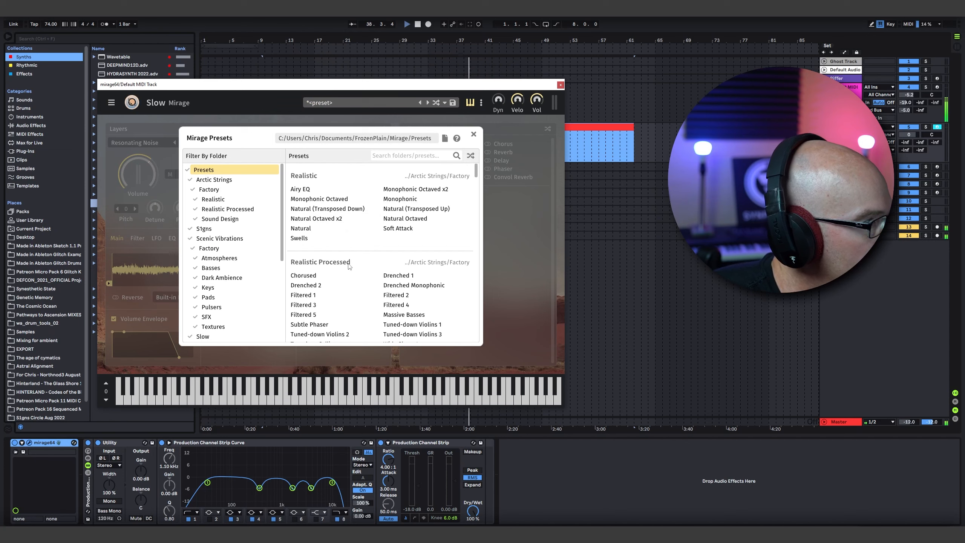
scroll(348, 266, down, 12)
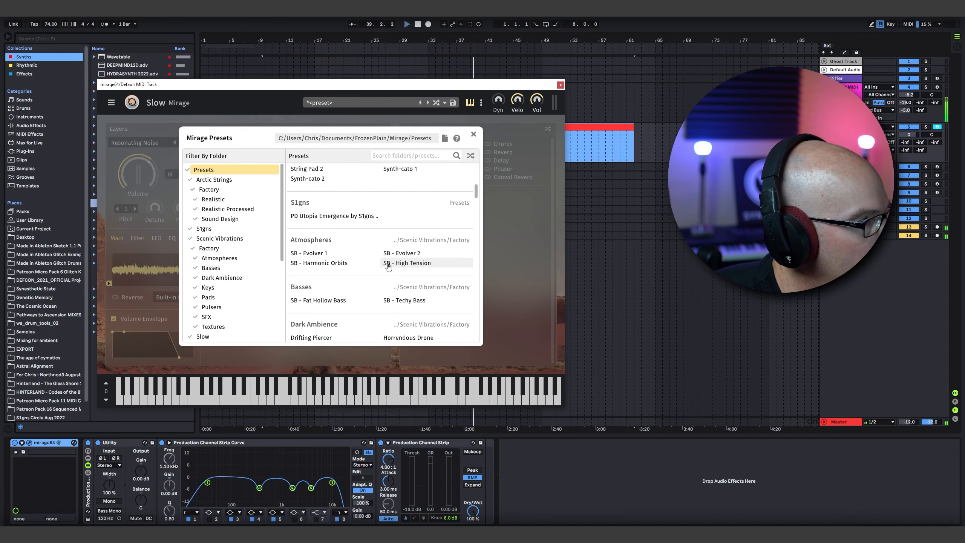
double_click(334, 216)
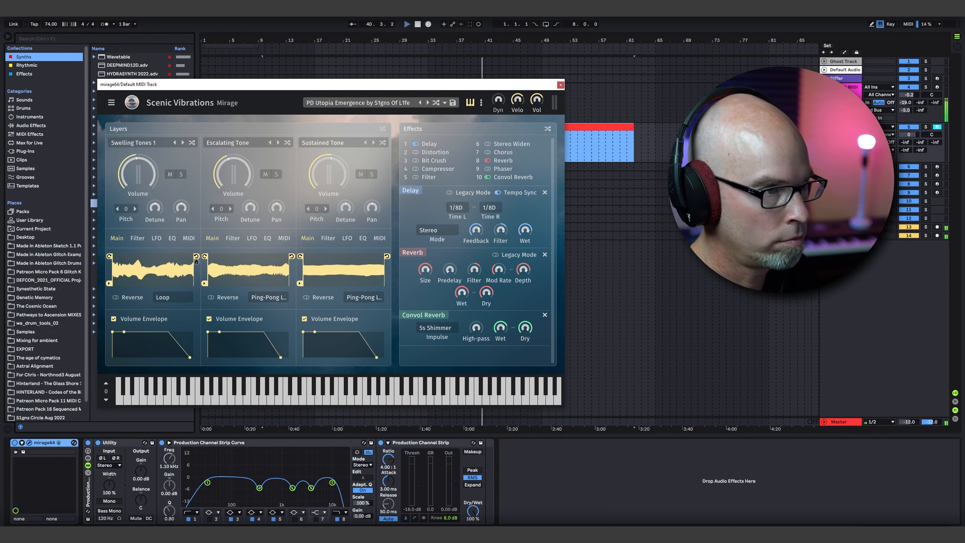
Route the Mirage track's output to the bus used by the Vital track and raise its first send to -5.0 dB
click(880, 150)
click(881, 215)
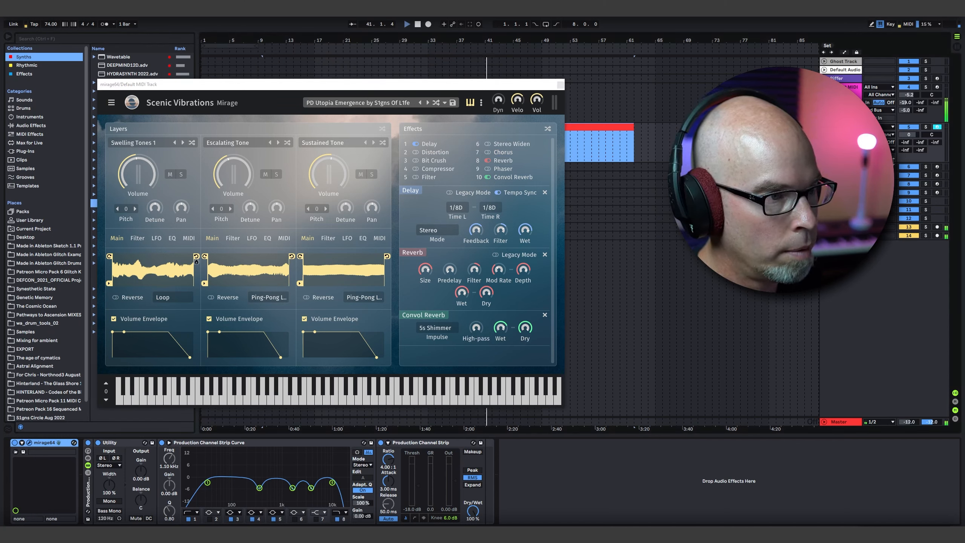
drag(909, 145, 909, 152)
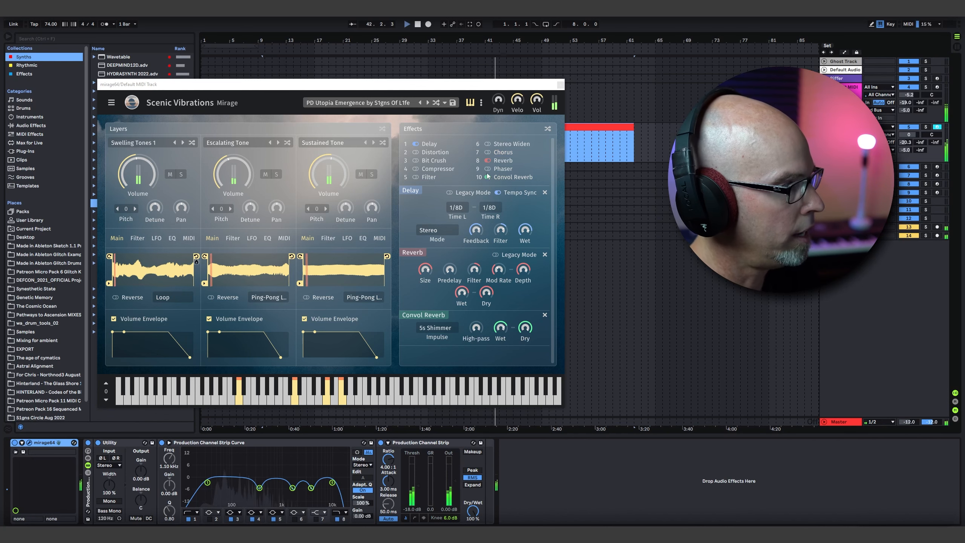
Open the Mirage clip's notes in an enlarged editor with the grid off and draw mode enabled
click(561, 85)
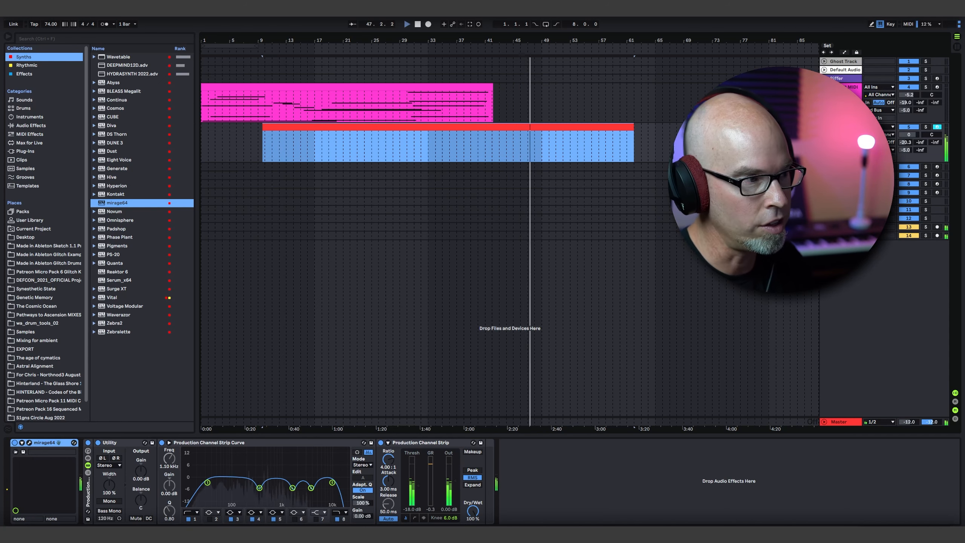
double_click(451, 126)
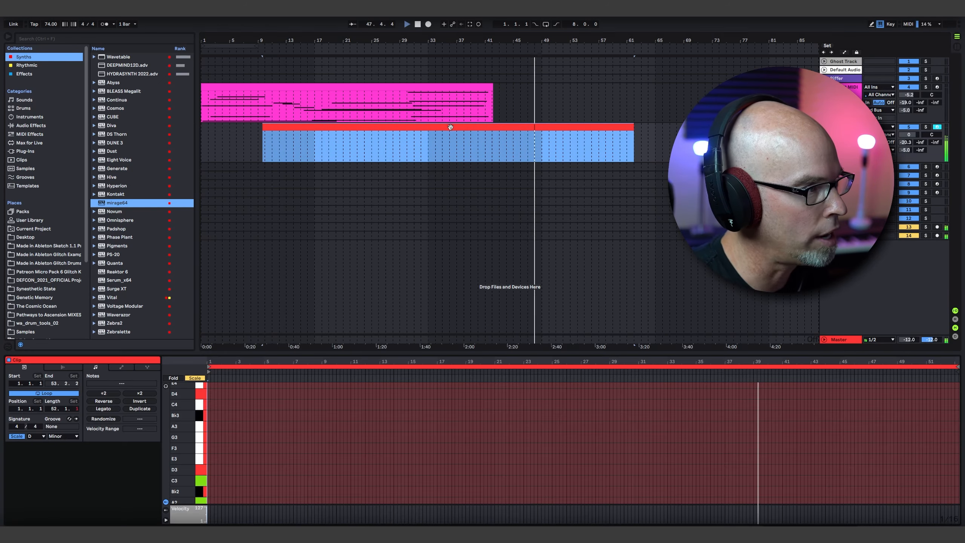
drag(517, 354, 476, 109)
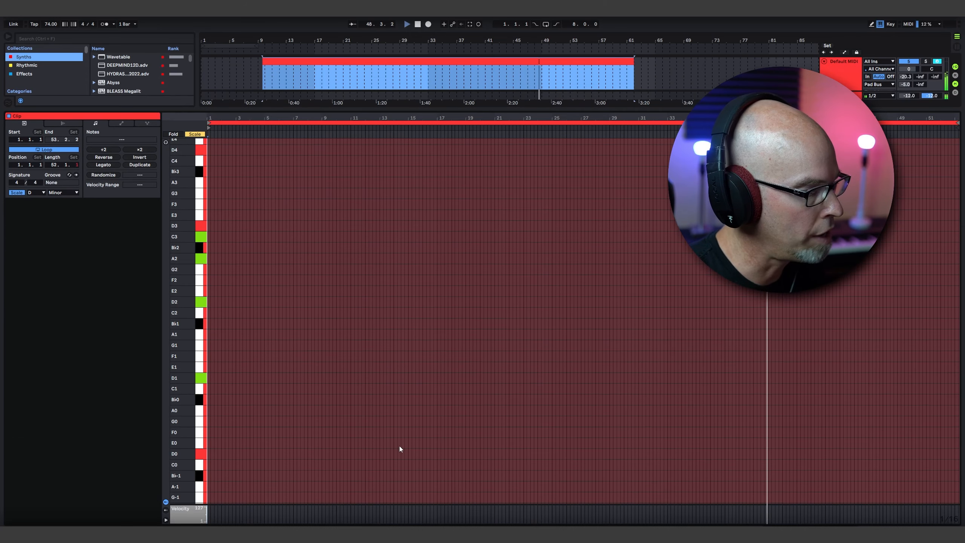
right_click(299, 359)
click(280, 485)
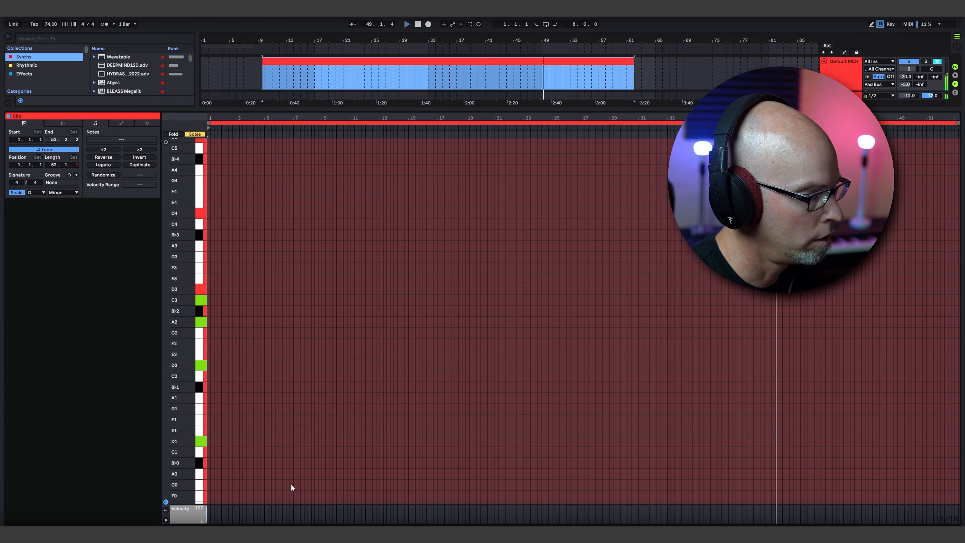
right_click(283, 369)
click(330, 509)
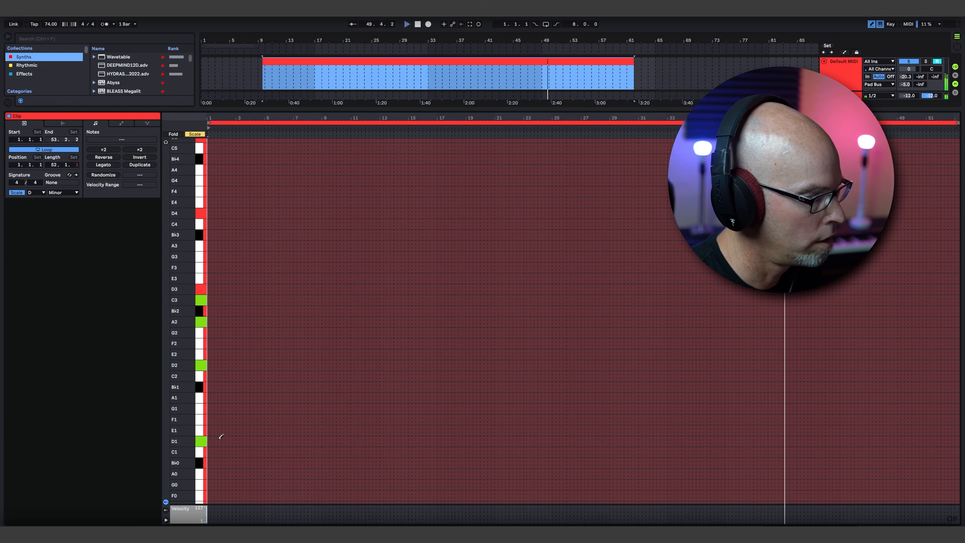
Draw long, slightly staggered D1, D2, A2 and C3 notes from the clip's start to about bars 35–38
drag(211, 441, 703, 455)
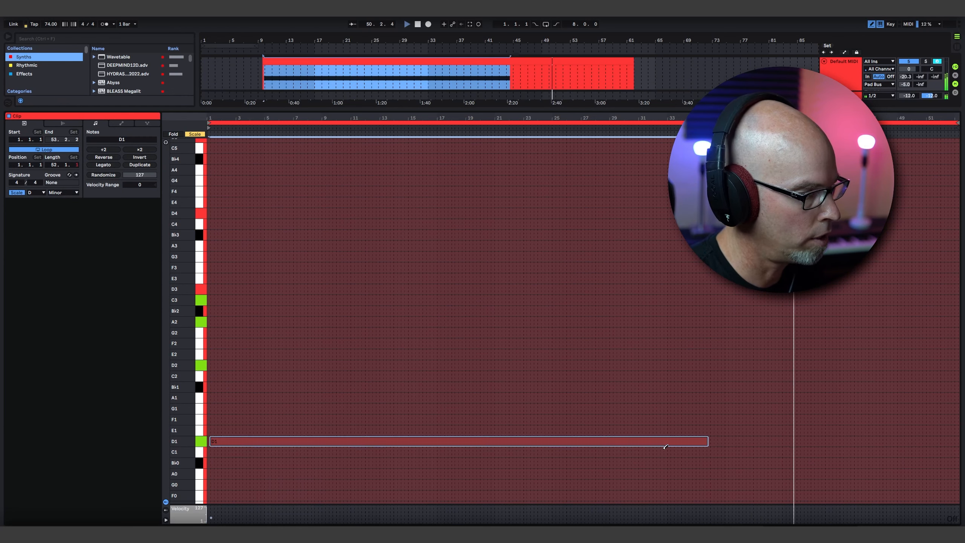
drag(215, 365, 732, 376)
drag(216, 322, 718, 321)
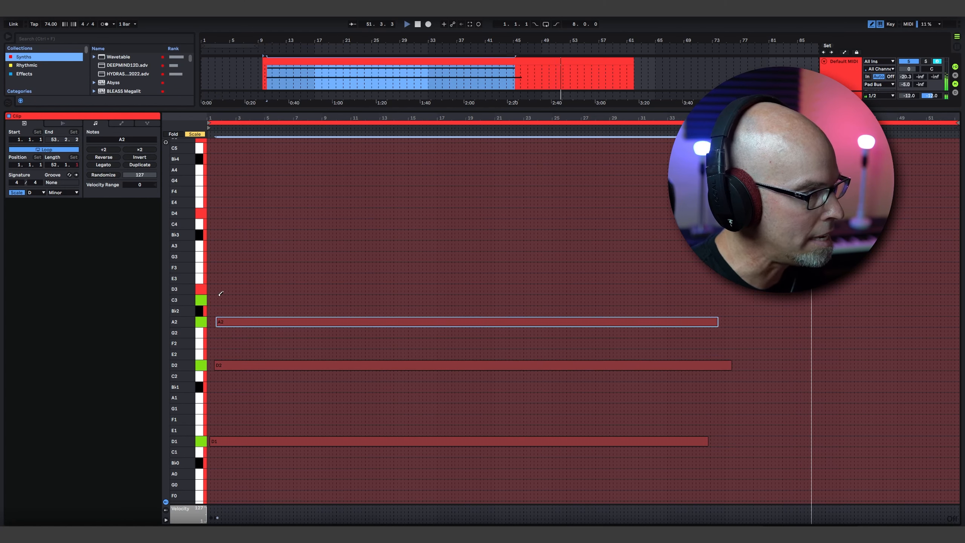
mouse_move(221, 300)
mouse_down()
mouse_move(748, 303)
mouse_move(739, 301)
mouse_up()
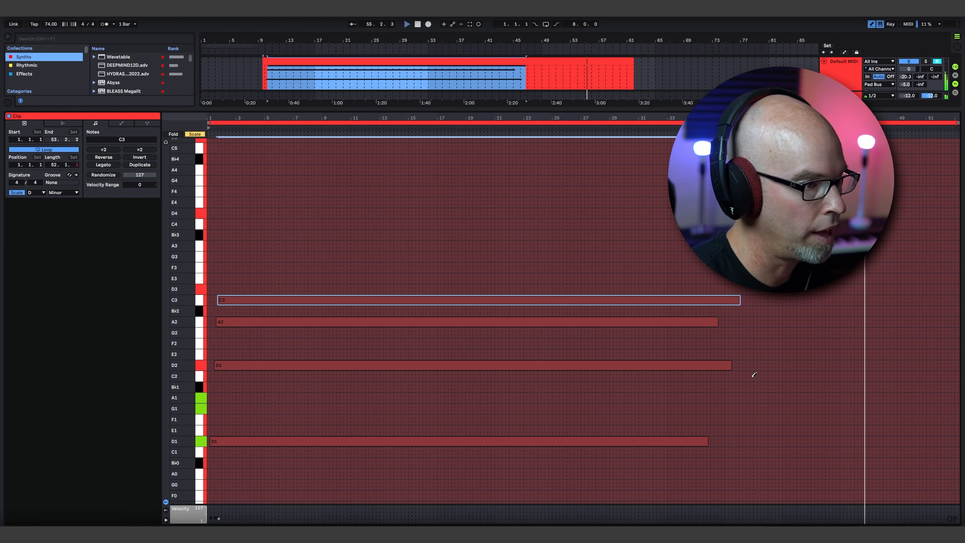
Select all four notes and shorten them together so they end at about bars 23–25 of the clip
key(b)
drag(739, 466, 606, 233)
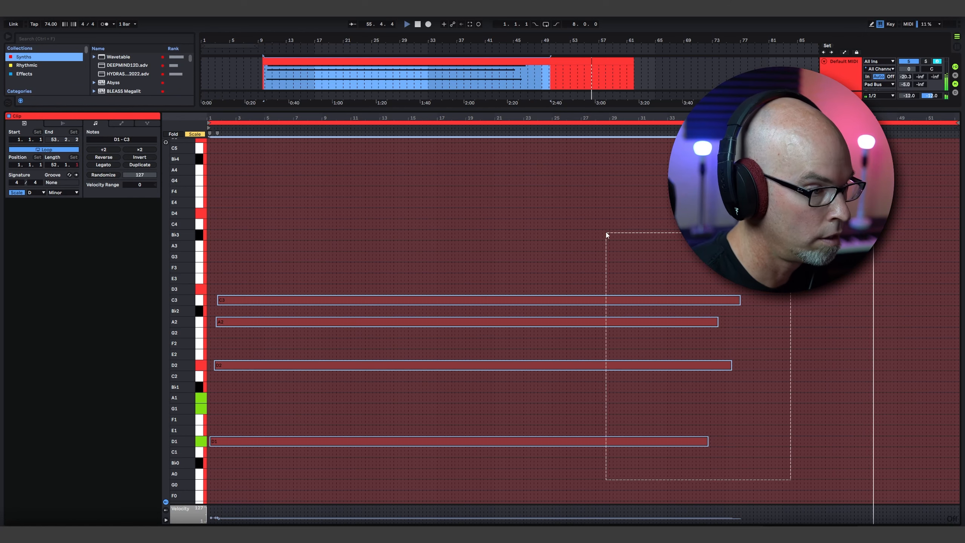
click(739, 300)
drag(755, 447, 631, 290)
drag(739, 300, 558, 296)
Extend D1 to about bar 52 and draw long G1 and A1 notes from about bars 21–22 to bars 51–52
right_click(647, 430)
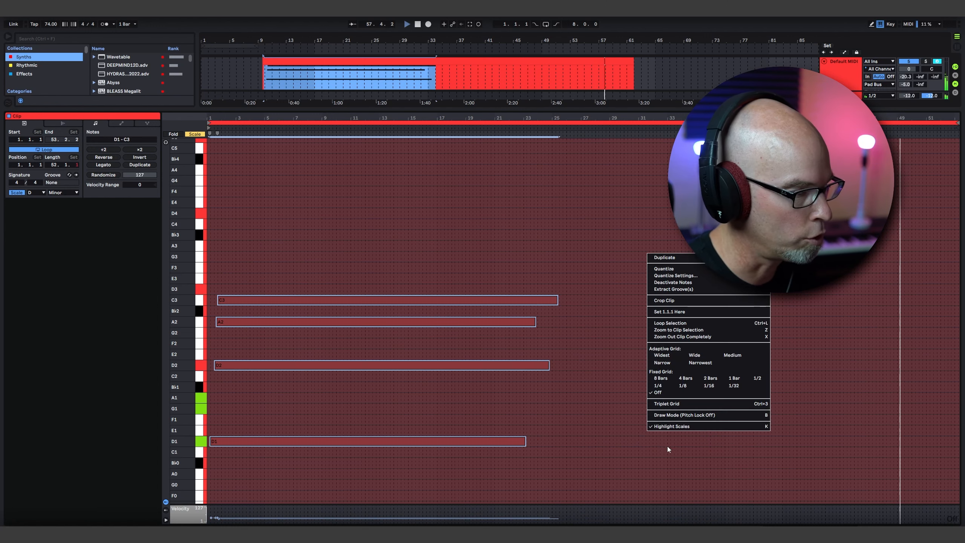
click(685, 415)
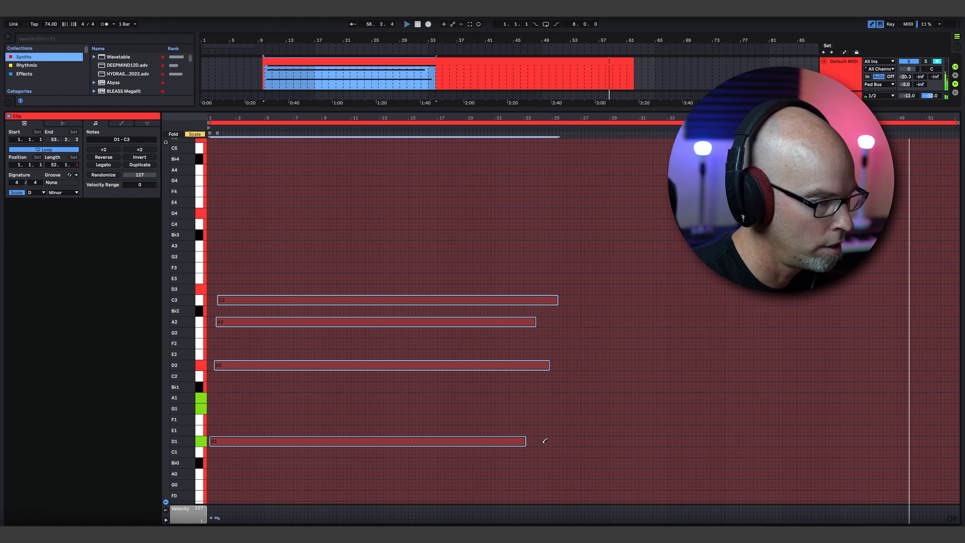
click(543, 441)
drag(526, 442, 911, 439)
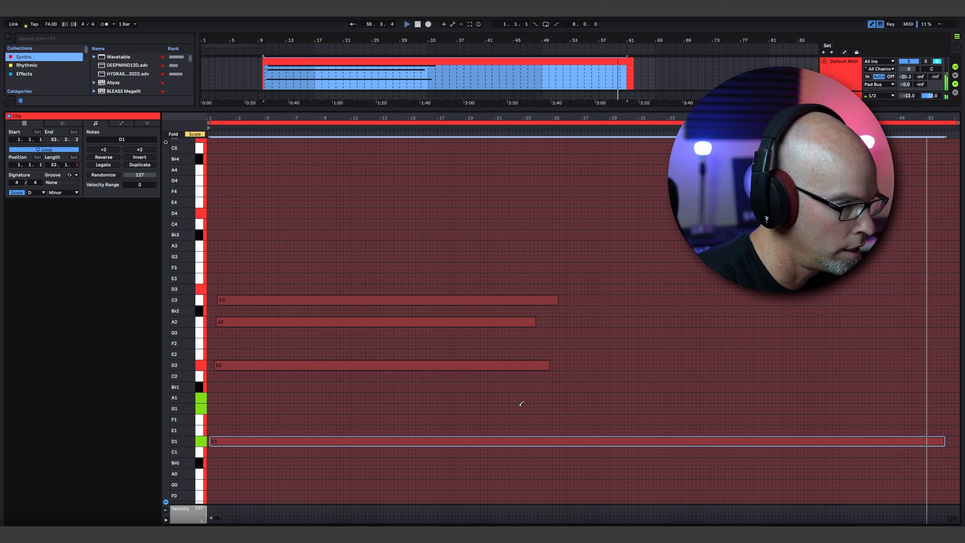
drag(506, 405, 936, 403)
mouse_move(520, 398)
mouse_down()
mouse_move(900, 388)
mouse_move(948, 372)
mouse_up()
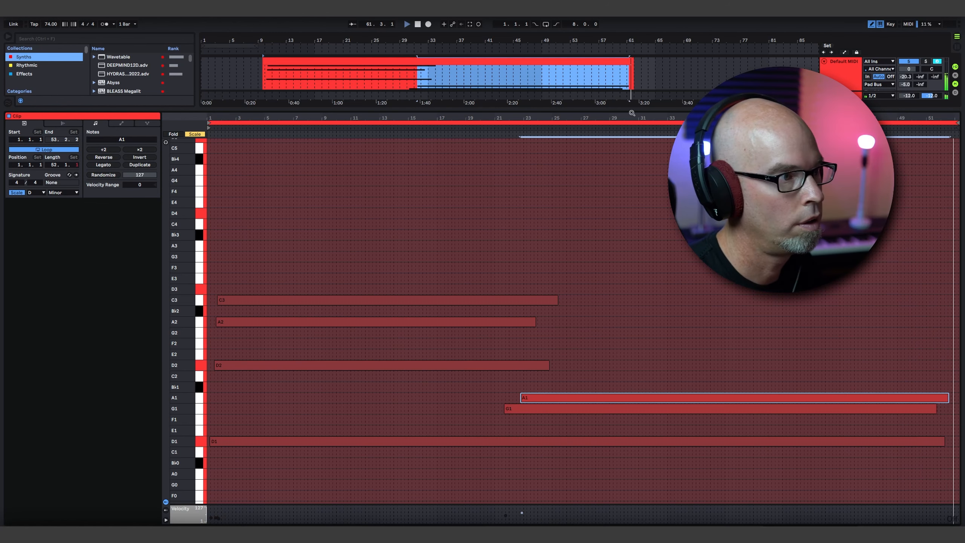
drag(630, 110, 630, 321)
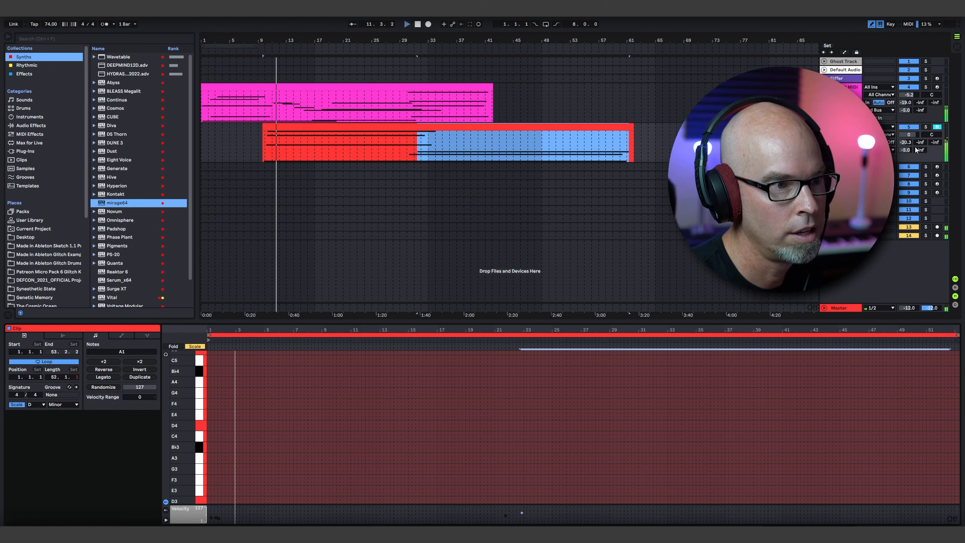
Adjust the modulation amount on Filter 1's cutoff in the pad track's Vital instrument and close its window
click(841, 90)
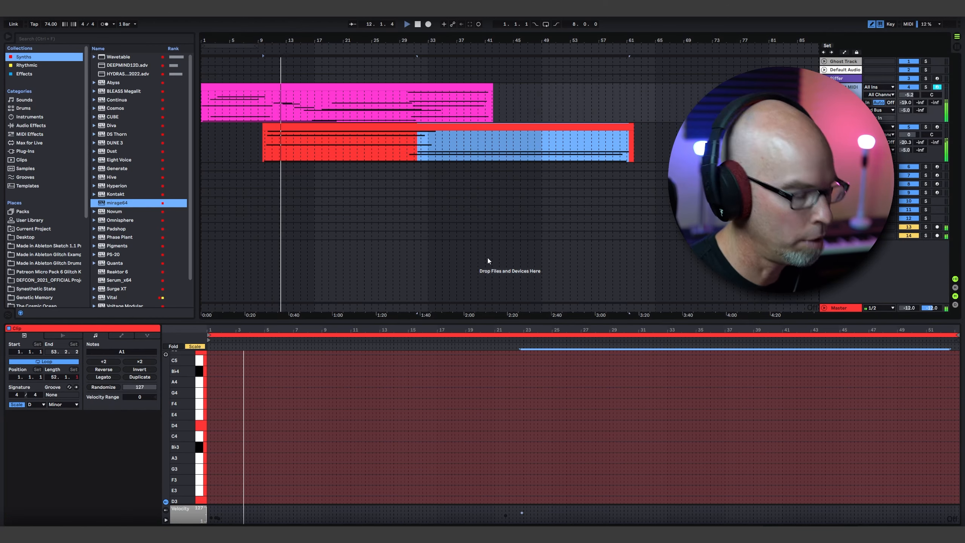
key(shift+Tab)
click(29, 442)
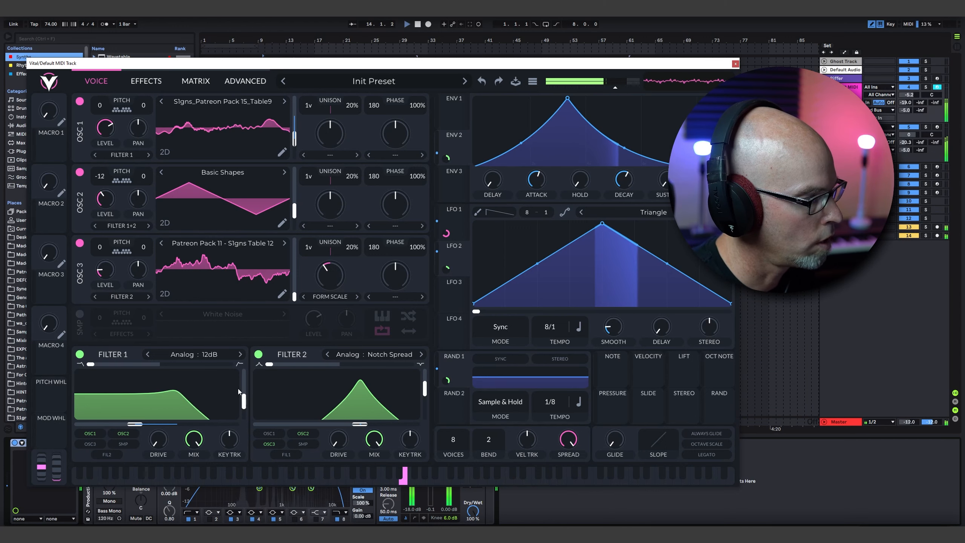
mouse_move(161, 410)
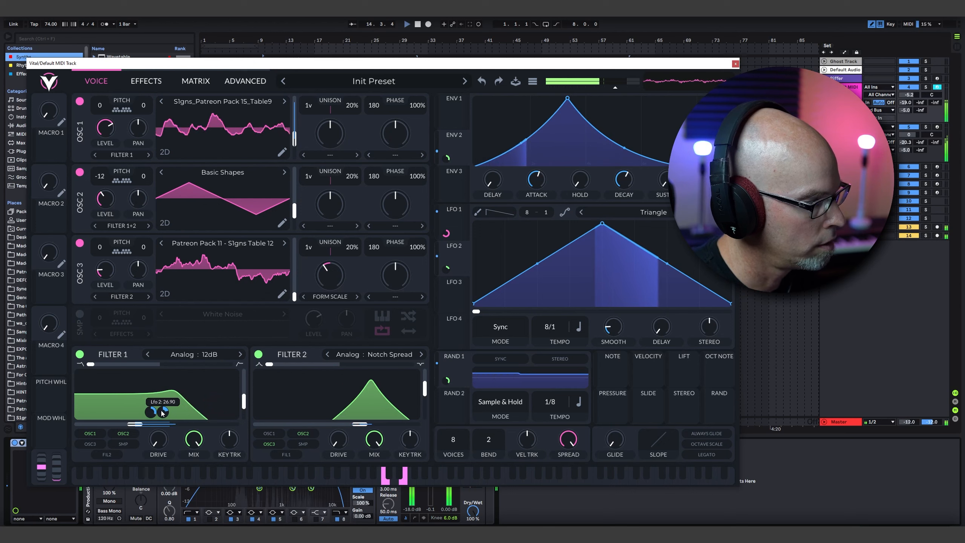
drag(151, 412, 151, 425)
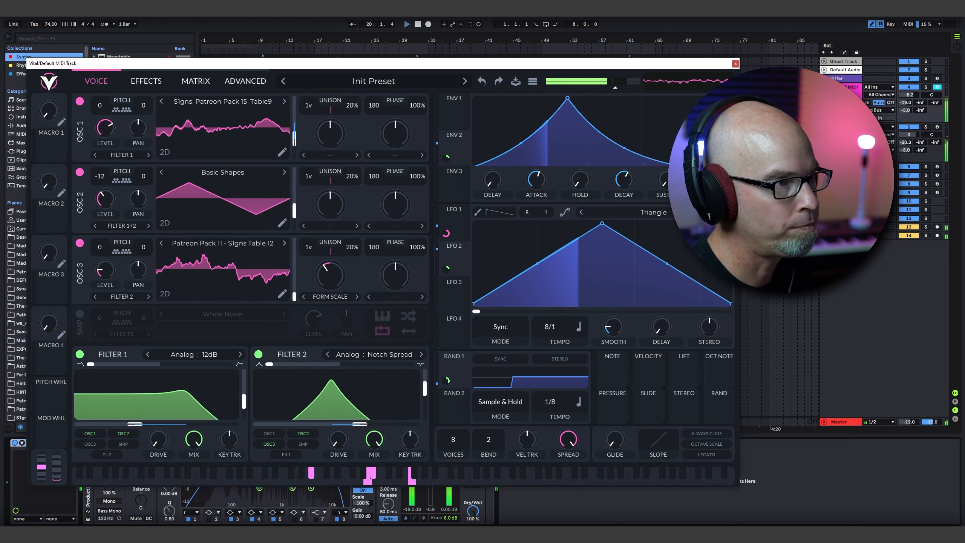
click(735, 63)
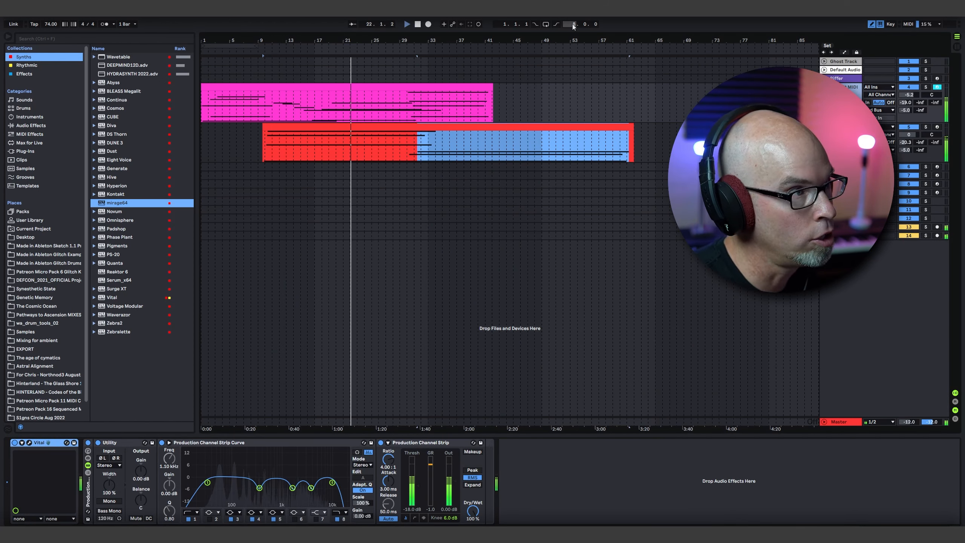
Set the arrangement loop length to 250 bars and pull the loop end back to about bar 71
text(250)
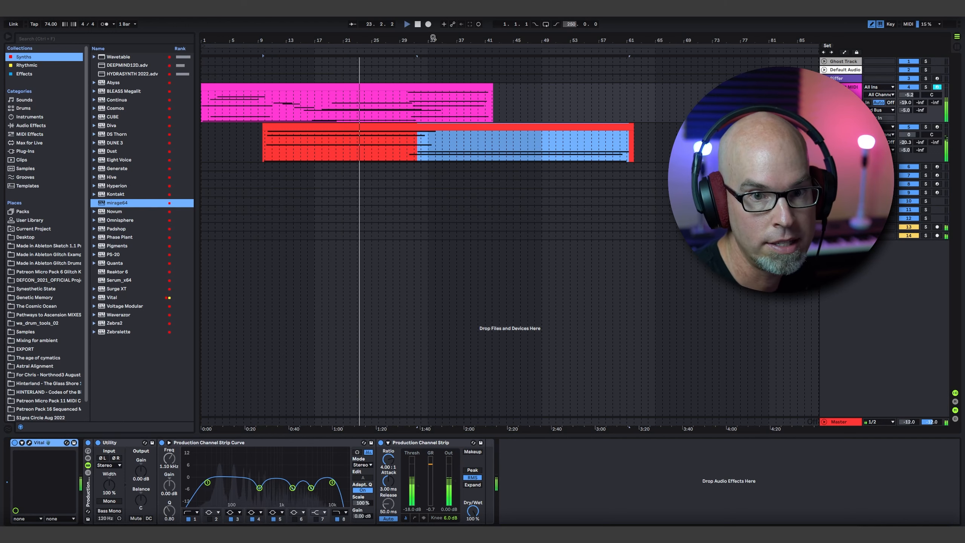
double_click(506, 37)
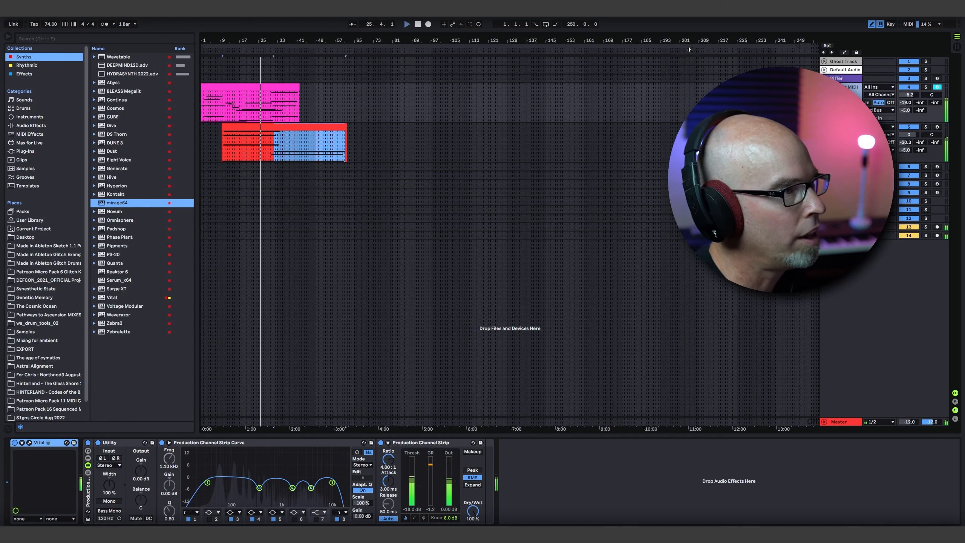
drag(798, 46, 371, 72)
drag(251, 40, 367, 40)
Reset the arrangement loop length to 250 bars
click(573, 25)
text(250)
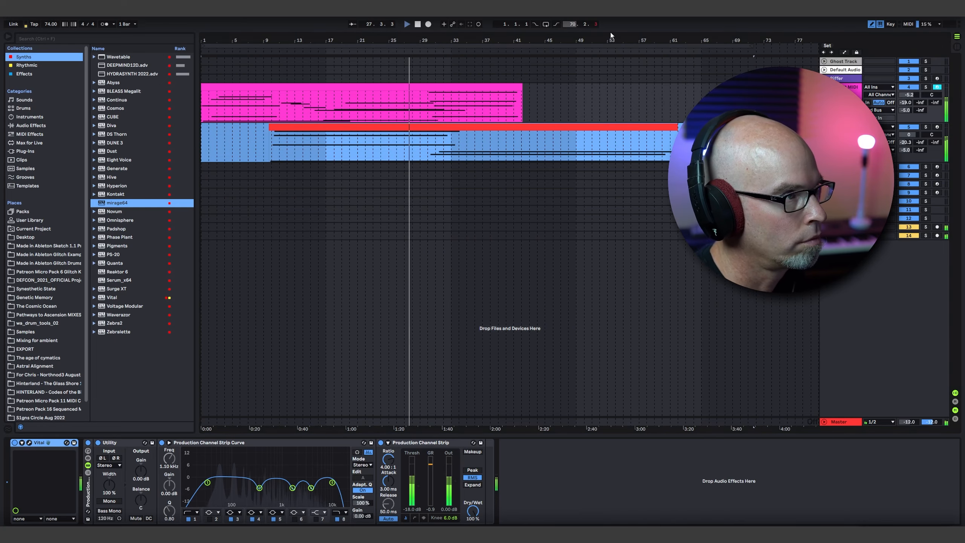
key(Return)
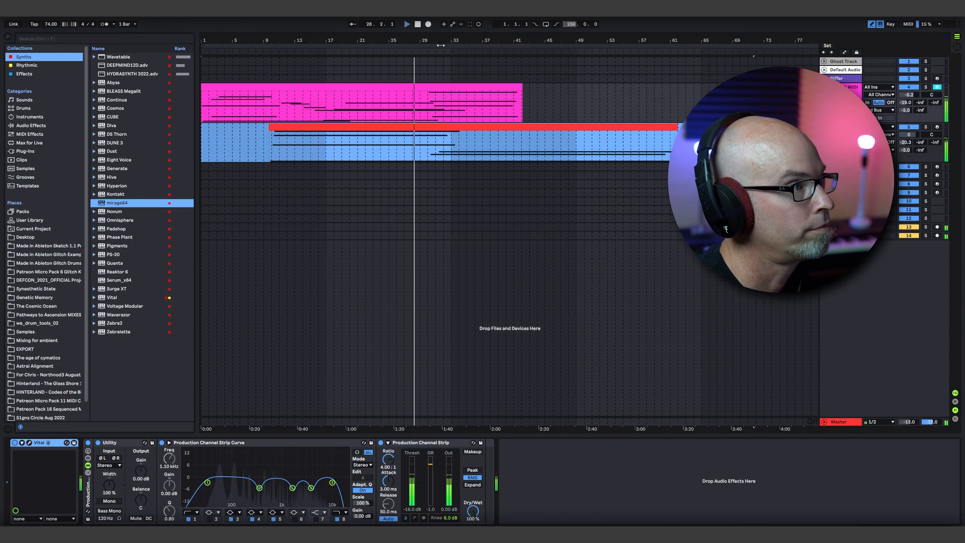
drag(504, 40, 499, 16)
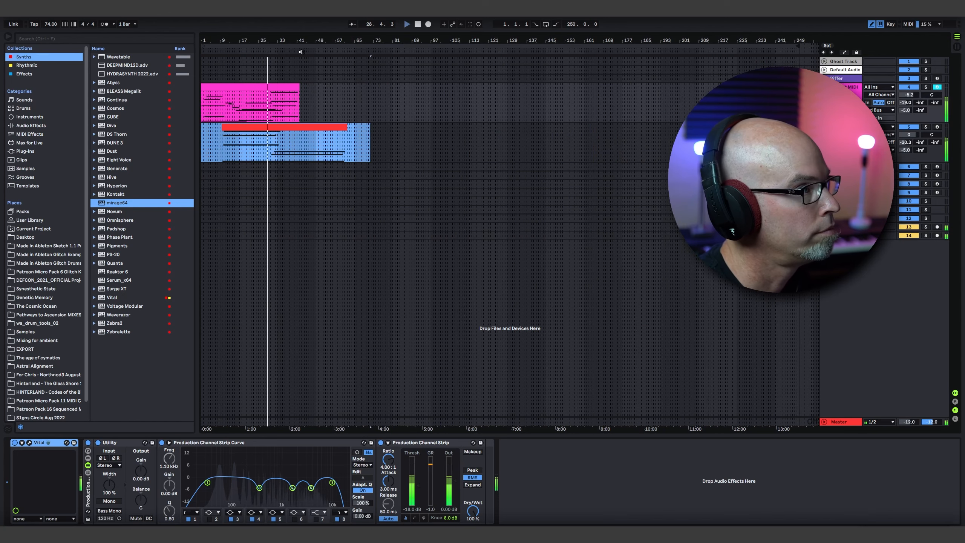
Clear the time selection and raise the Vital pad track's -19.0 dB send to -7.0 dB
click(367, 173)
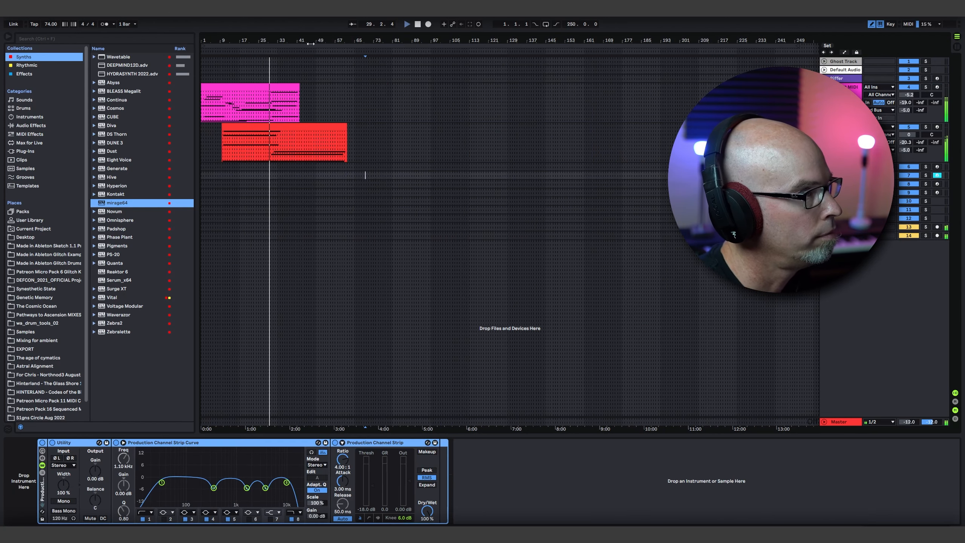
mouse_move(297, 41)
mouse_down()
mouse_move(402, 65)
mouse_move(422, 58)
mouse_move(391, 52)
mouse_up()
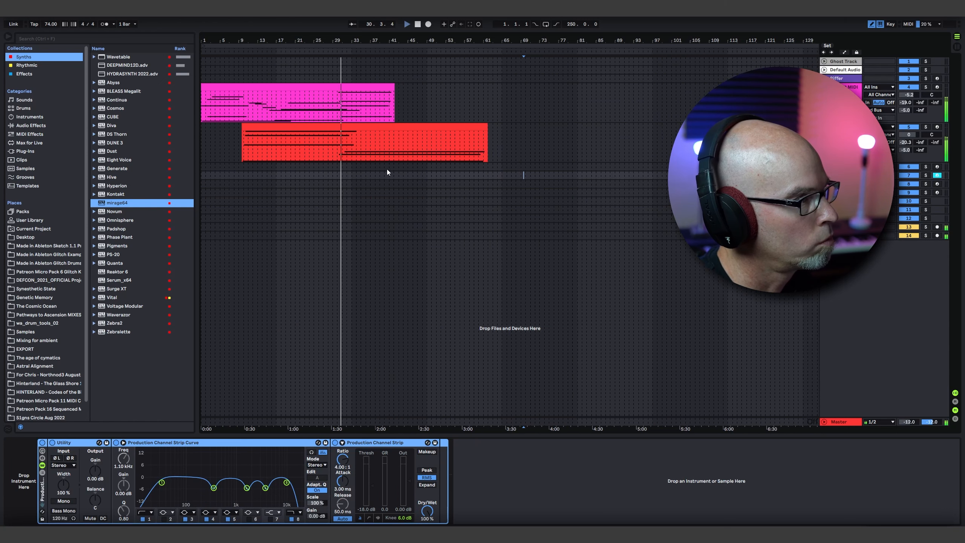
drag(906, 105, 906, 95)
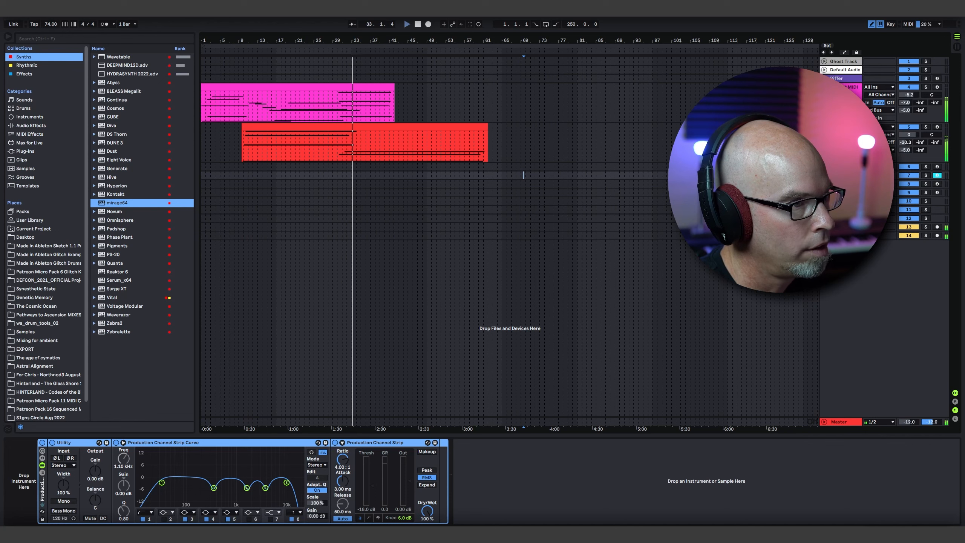
Unfold the empty MIDI track below the Mirage track and create an empty clip from about bar 29 to bar 49
key(Right)
drag(335, 184, 431, 182)
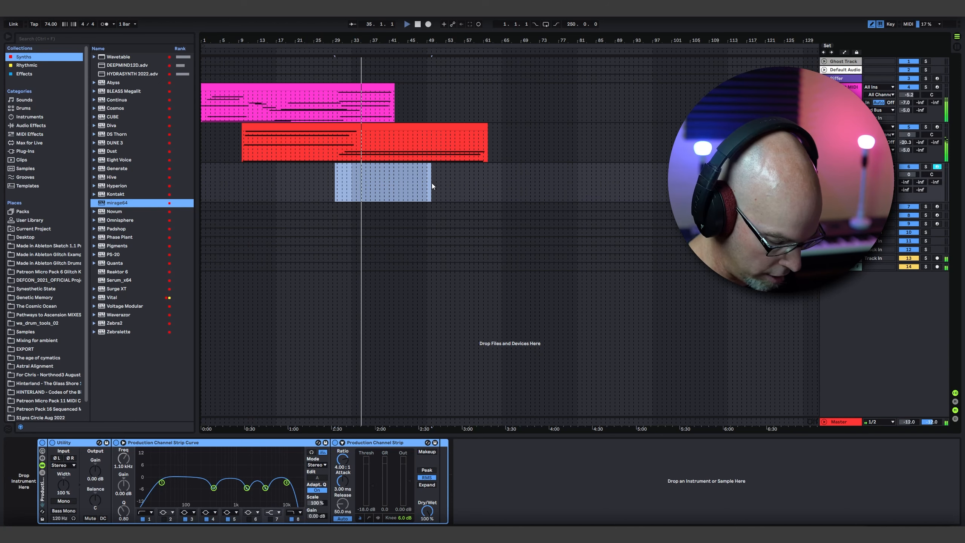
key(ctrl+shift+m)
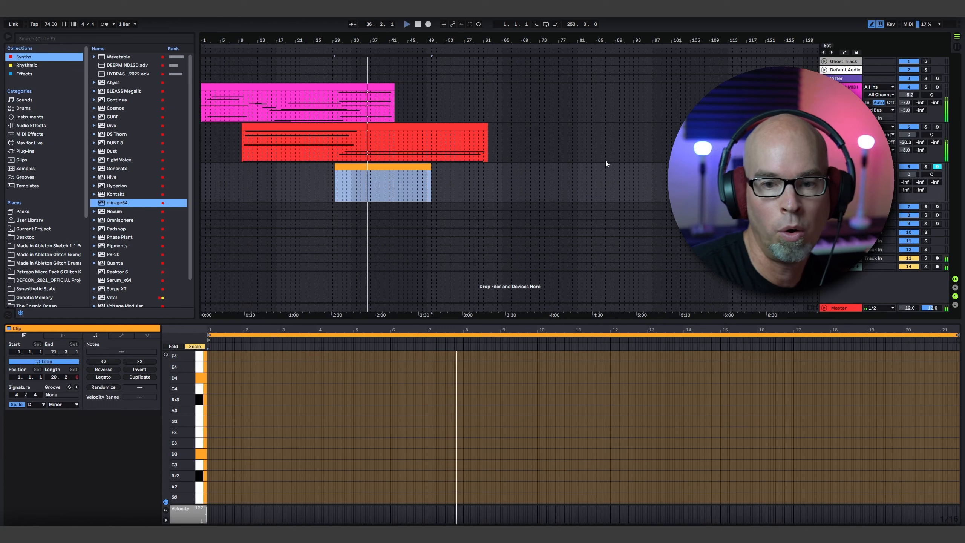
Load Omnisphere onto the new clip's track and hide the Ableton browser
scroll(128, 190, down, 2)
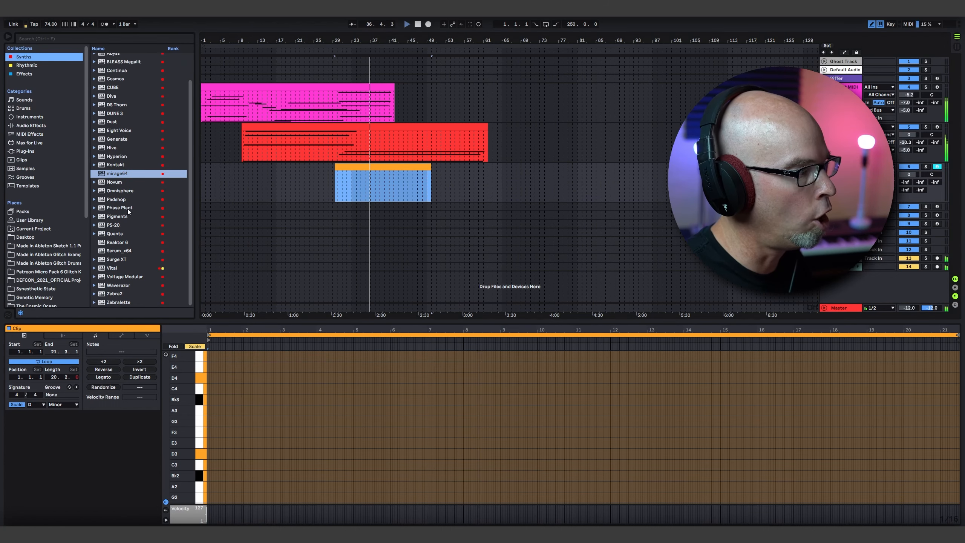
click(131, 190)
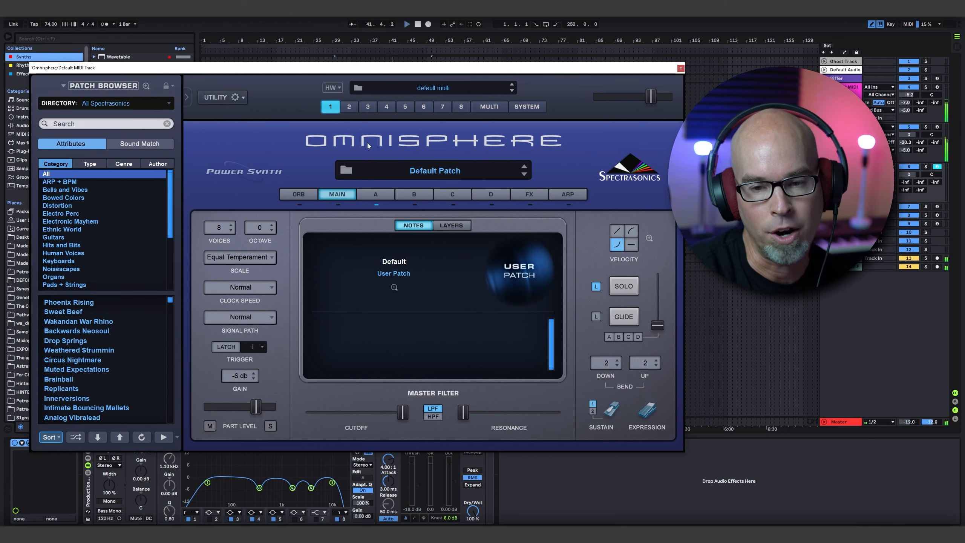
drag(447, 70, 524, 106)
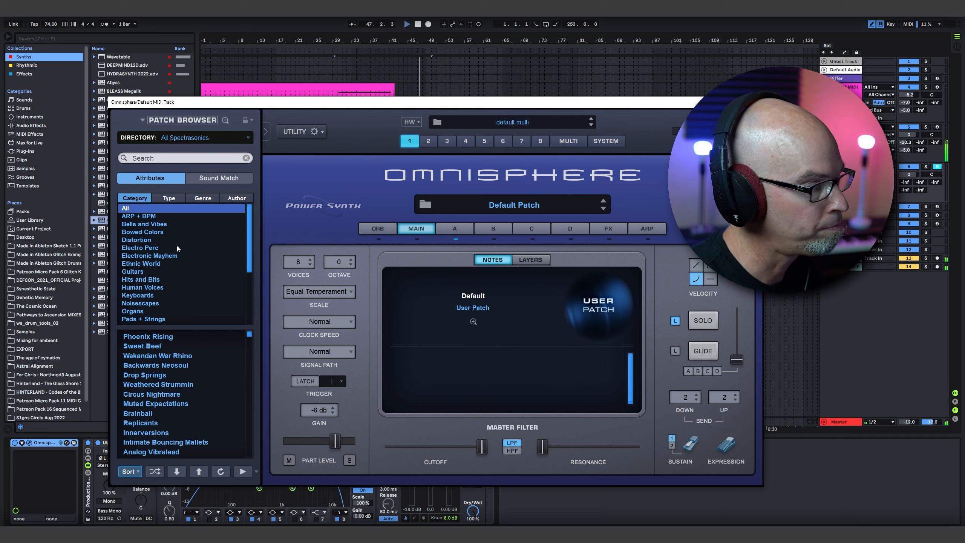
click(7, 37)
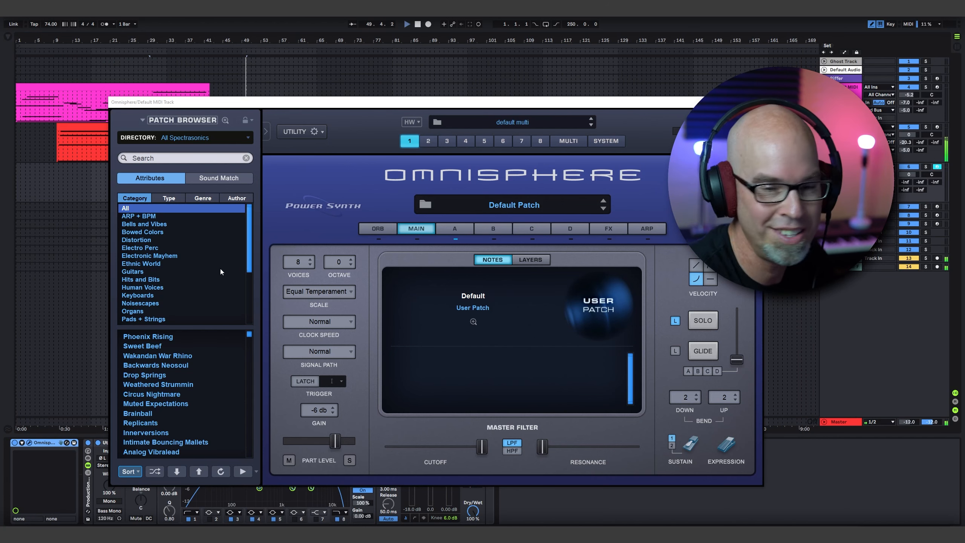
Browse Omnisphere's factory patches and switch the patch directory to the Vangelis for Omnisphere user library
scroll(213, 342, down, 8)
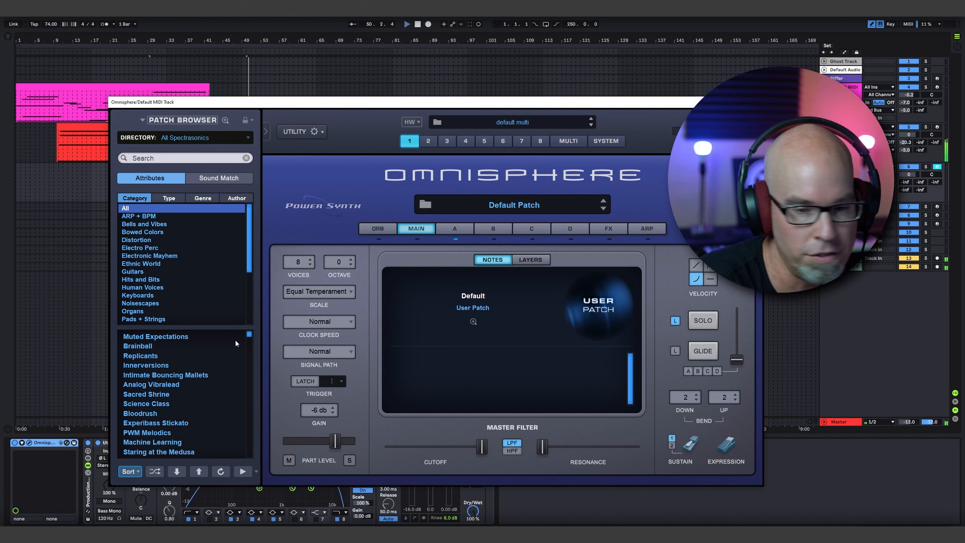
scroll(204, 358, up, 2)
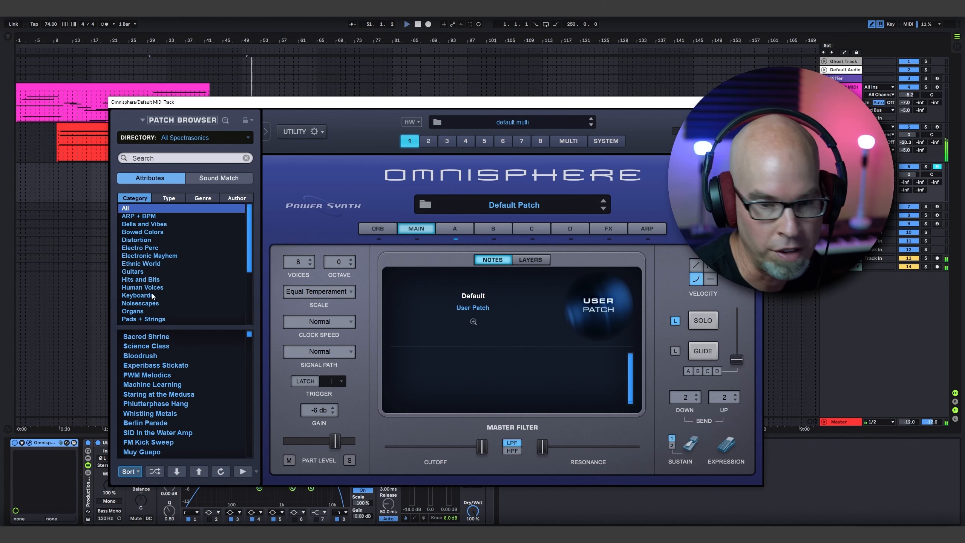
scroll(180, 272, down, 5)
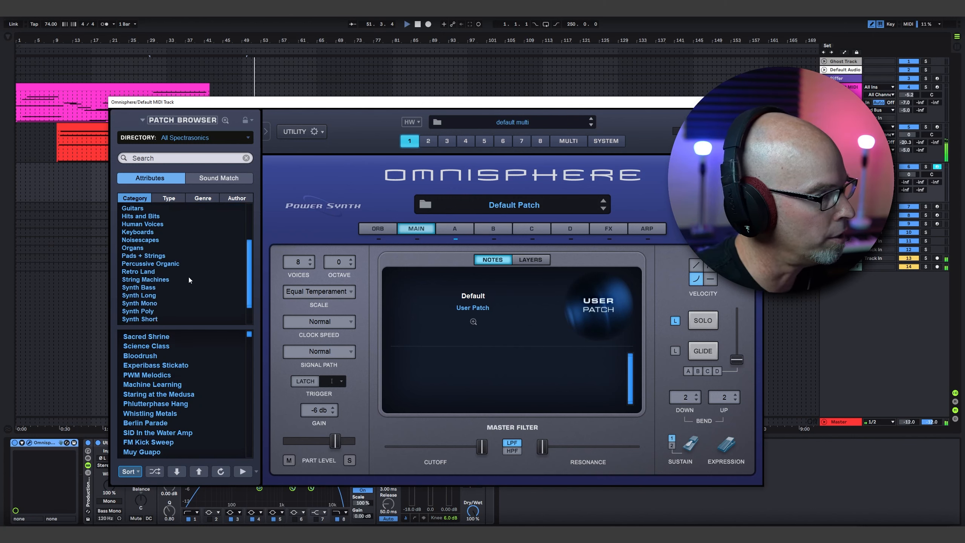
scroll(200, 272, up, 3)
click(181, 142)
click(192, 142)
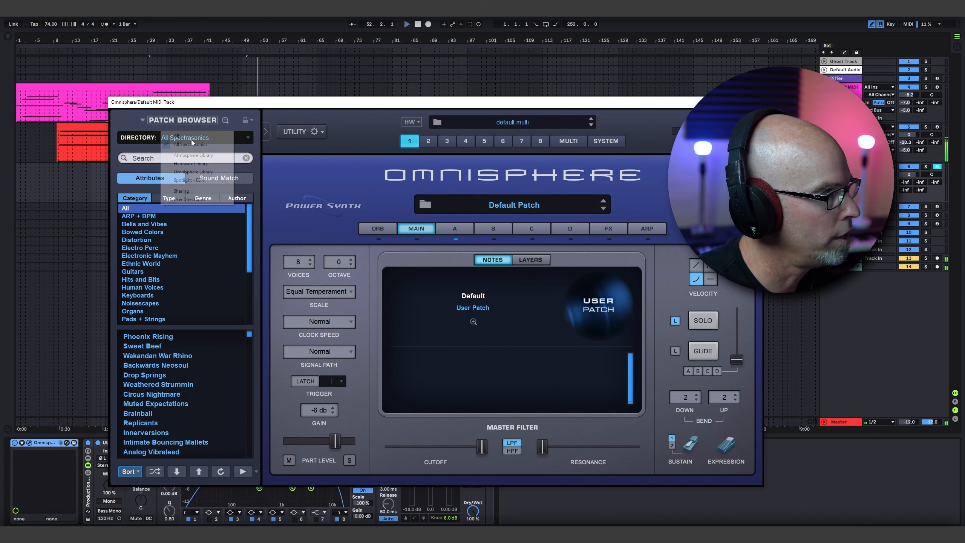
mouse_move(198, 199)
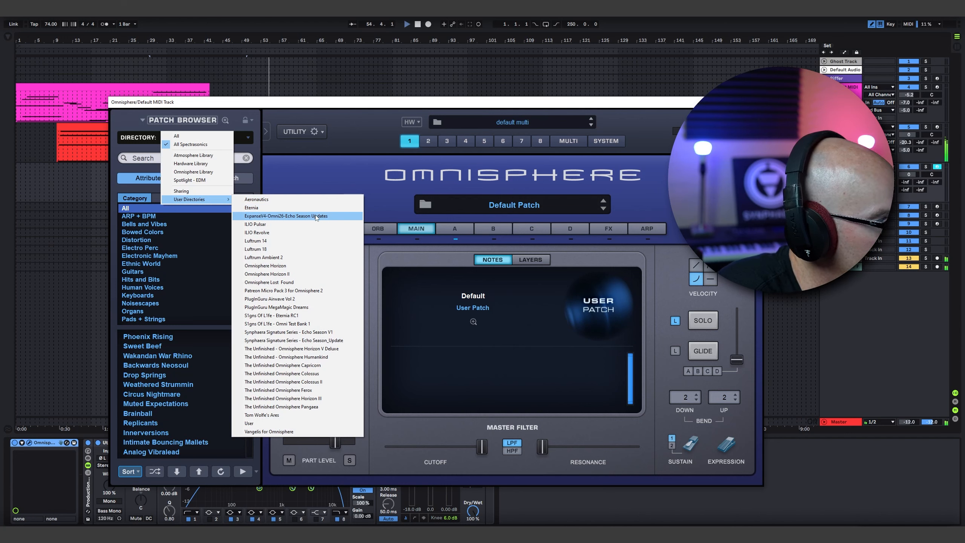
click(319, 432)
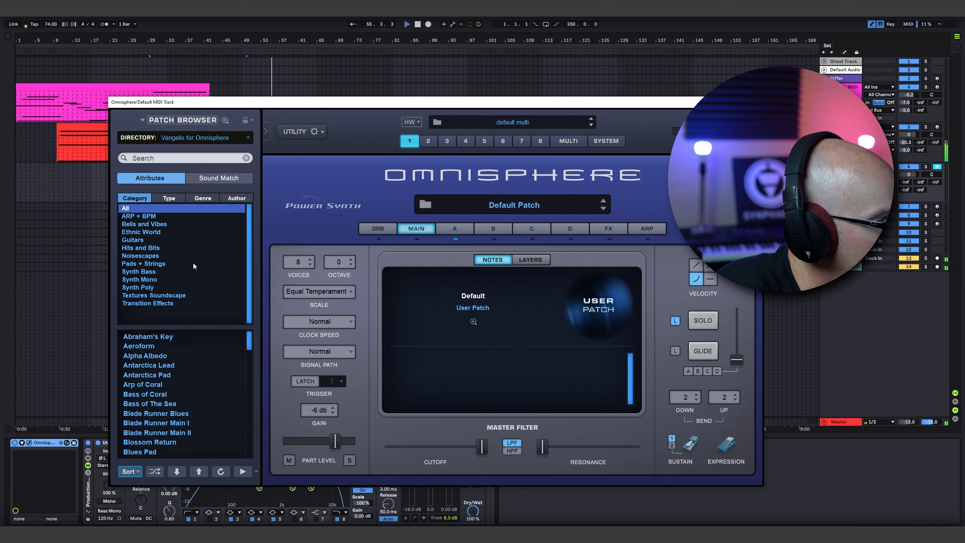
Filter the patches to Textures Soundscape, audition them, load Textured Memories and close Omnisphere
click(173, 296)
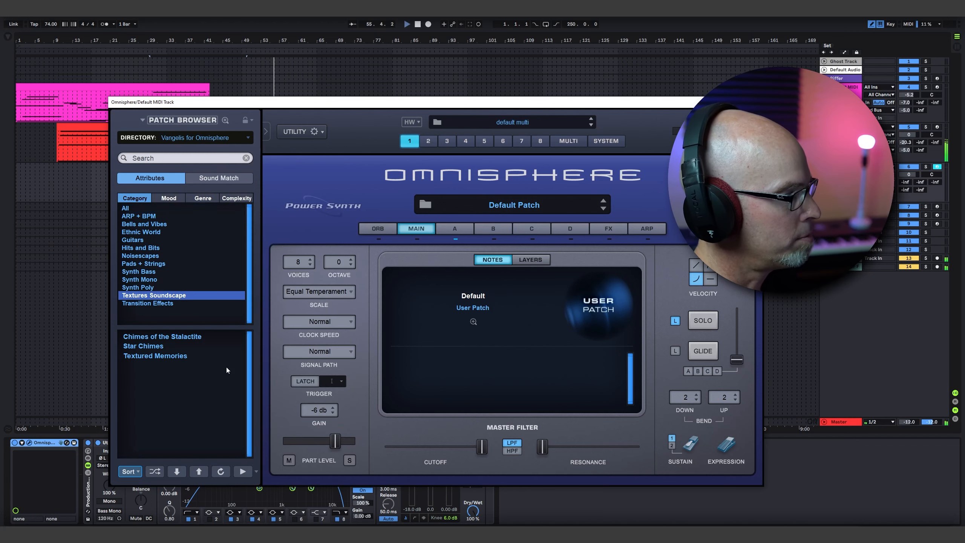
click(152, 336)
click(152, 346)
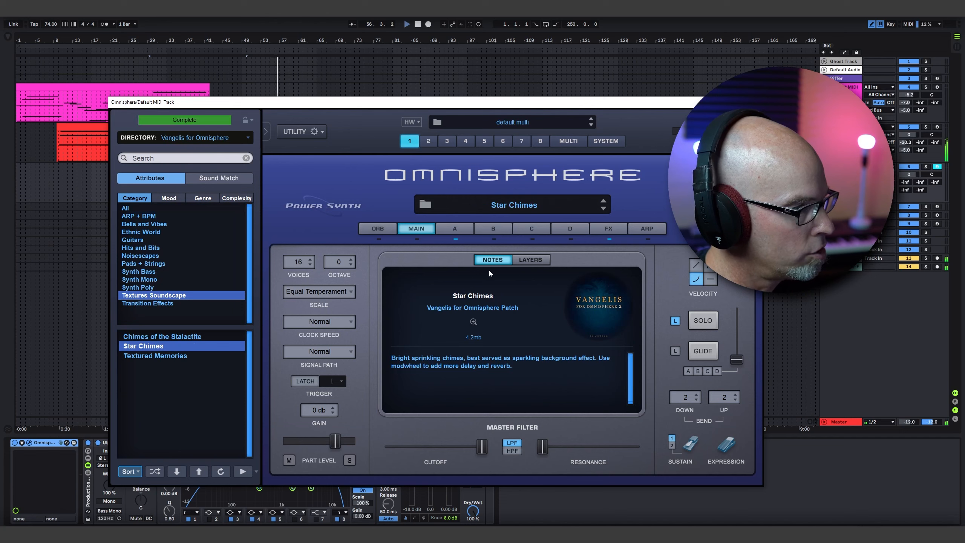
click(155, 356)
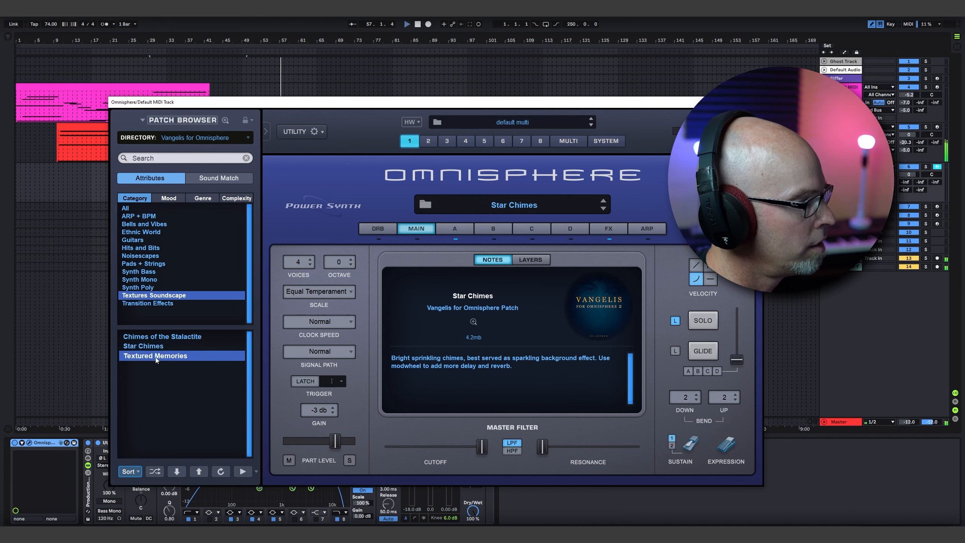
click(755, 102)
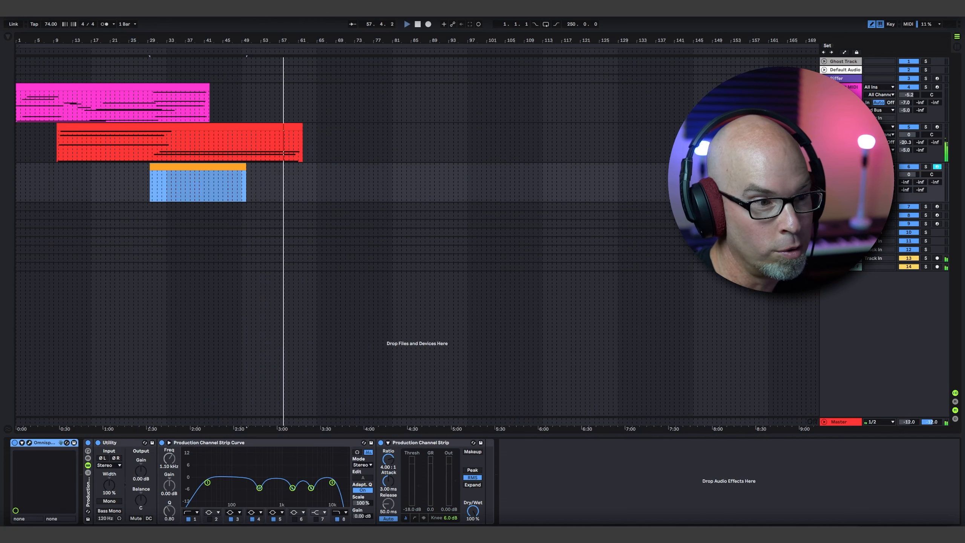
Raise the Omnisphere track's first send to -12.2 dB and its third send to -1.0 dB
drag(905, 190, 905, 148)
drag(906, 182, 905, 153)
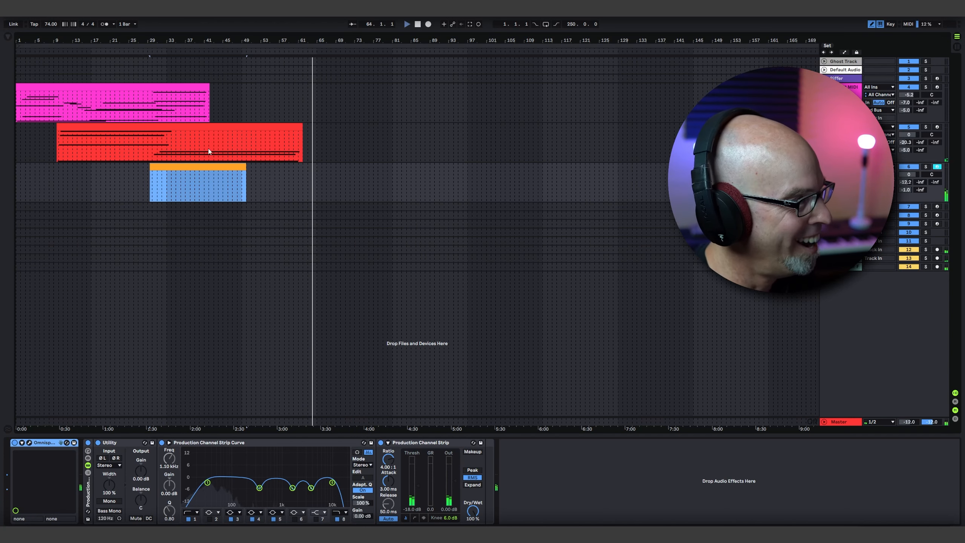
Open the Omnisphere clip in an enlarged note editor and turn its grid off
click(181, 166)
double_click(181, 166)
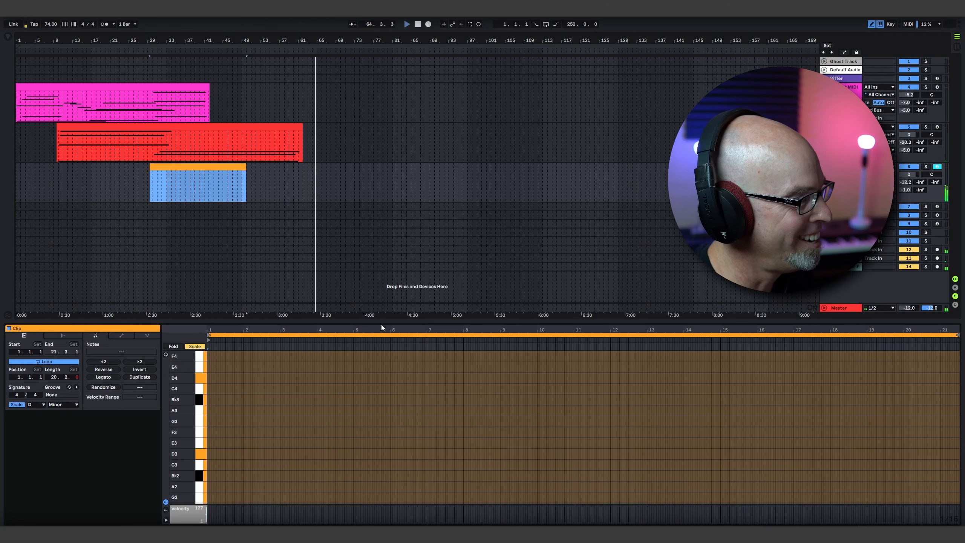
drag(381, 323, 364, 136)
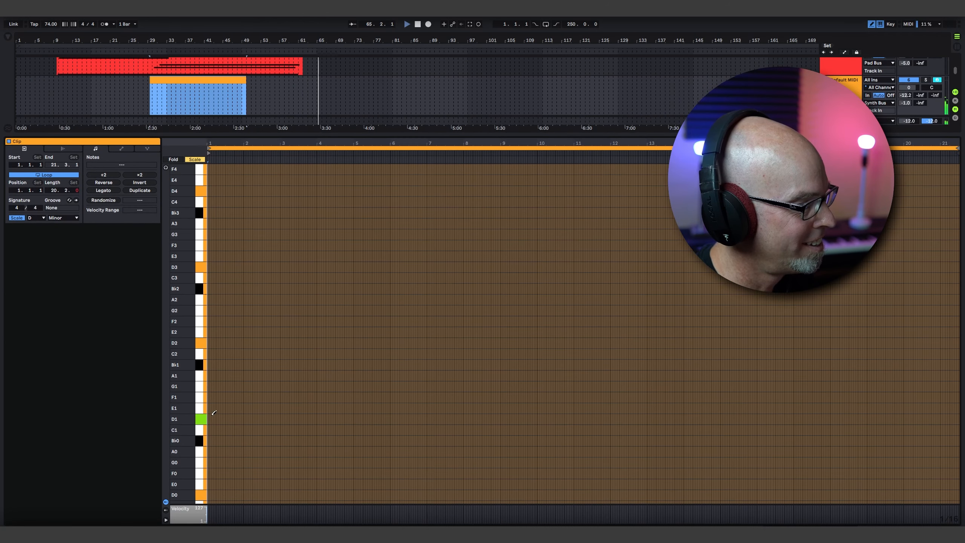
right_click(264, 428)
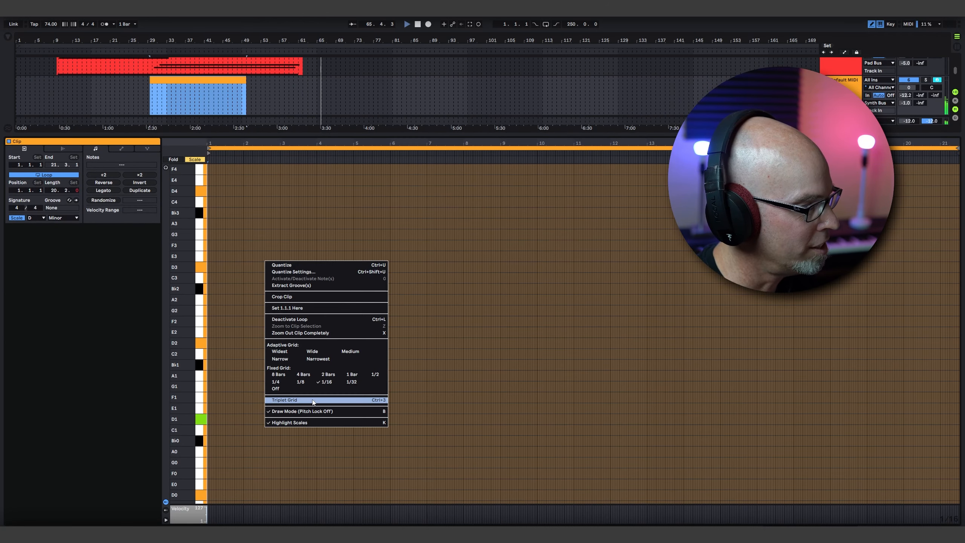
click(294, 391)
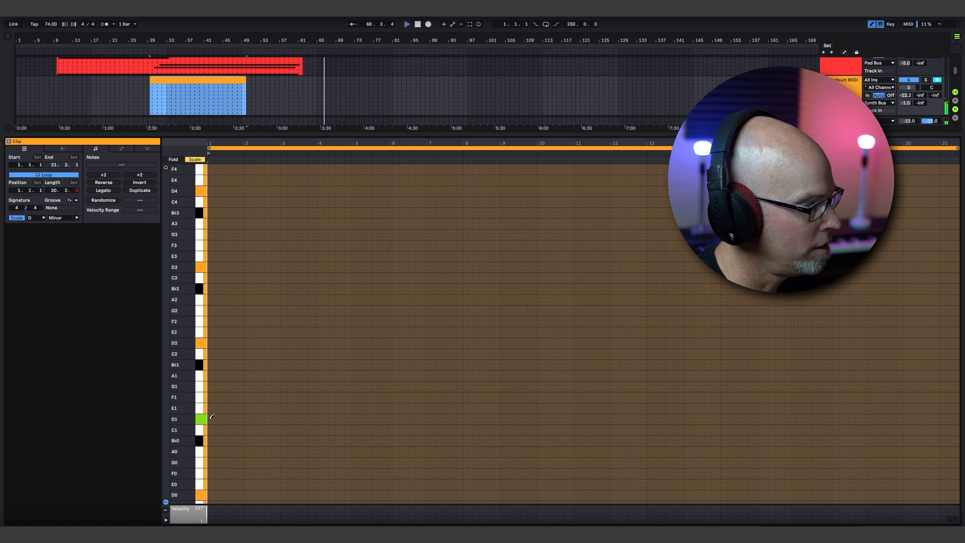
Draw a sustained D1 note from bar 1 to just before bar 21 of the clip, and shrink the note editor
drag(210, 418, 247, 418)
drag(319, 418, 910, 522)
drag(929, 433, 867, 359)
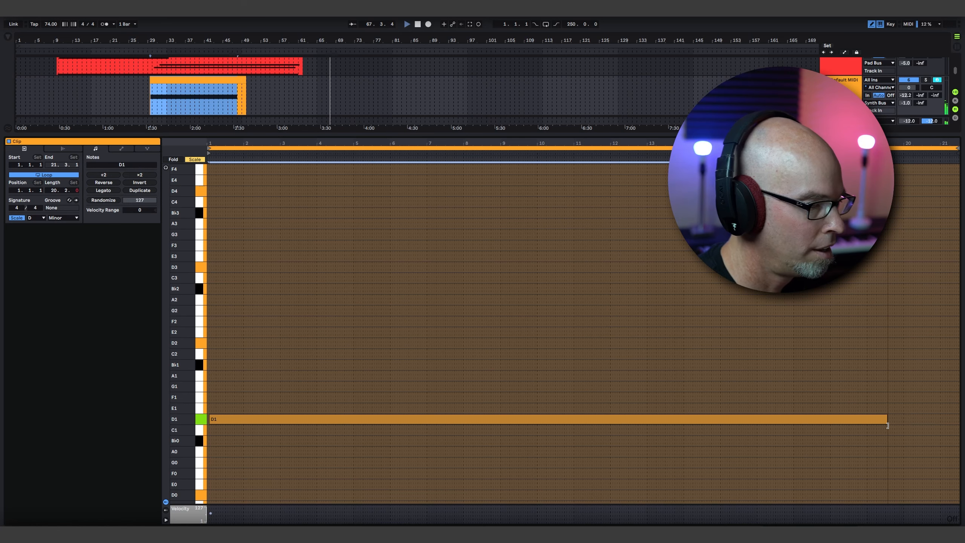
drag(937, 434, 937, 434)
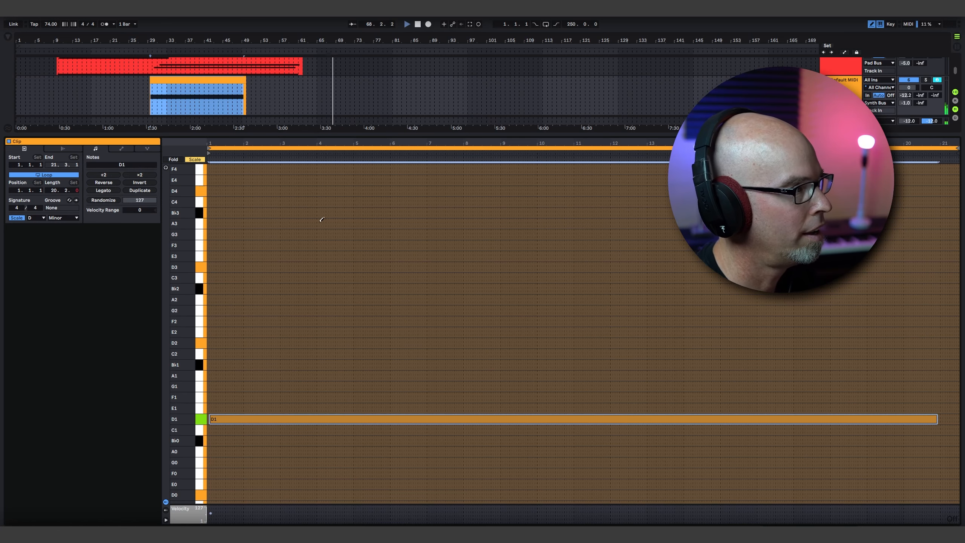
drag(304, 136, 303, 357)
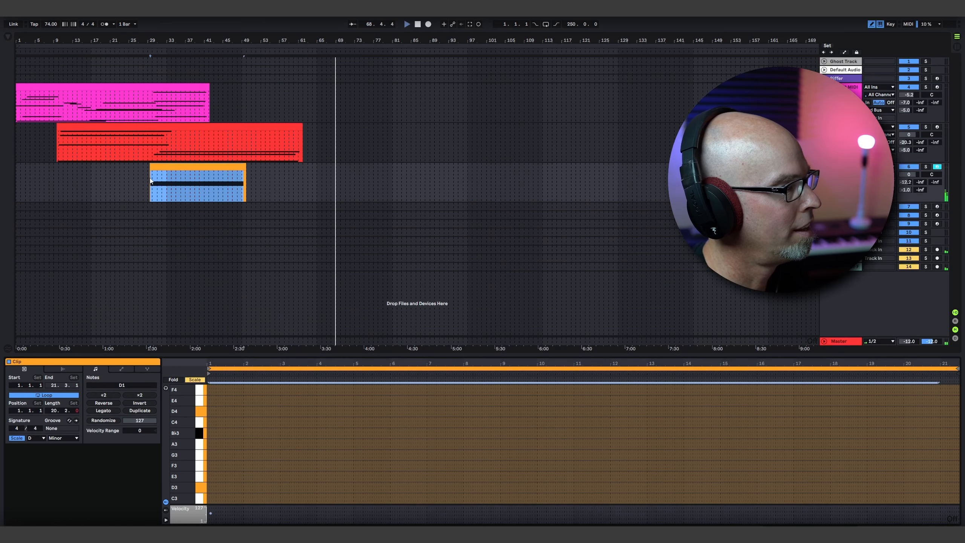
Play from the start of the Omnisphere clip, open the Vital pad's synth and lower oscillator 3's level
click(154, 350)
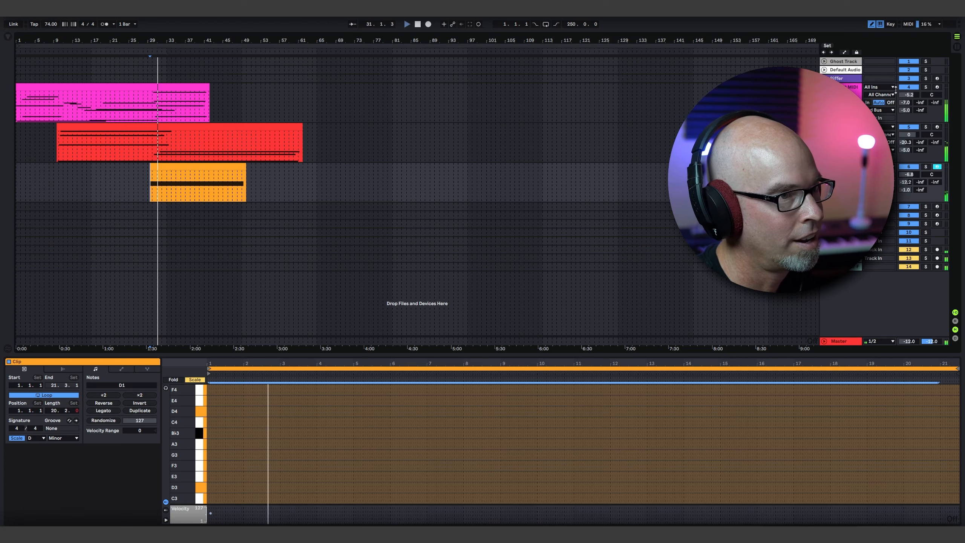
double_click(853, 87)
key(shift+Tab)
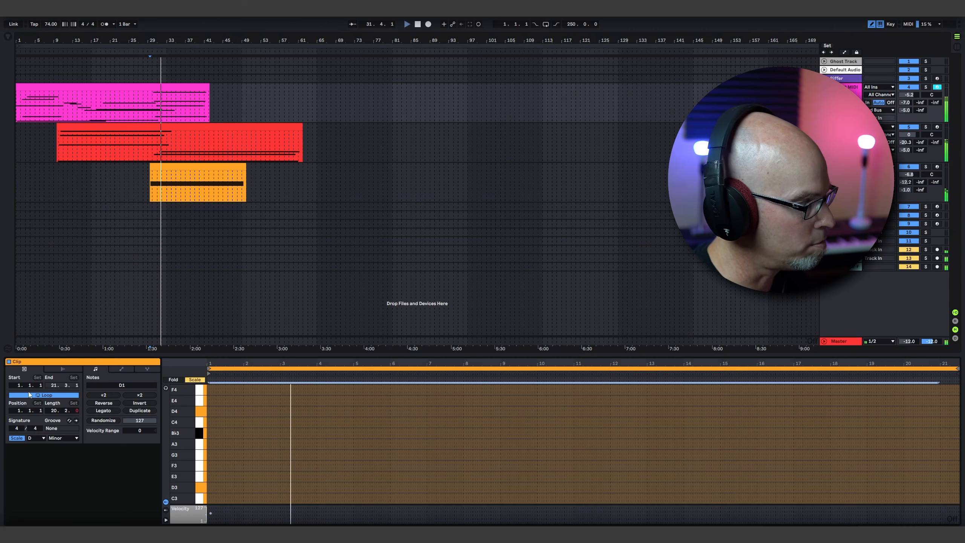
key(shift+Tab)
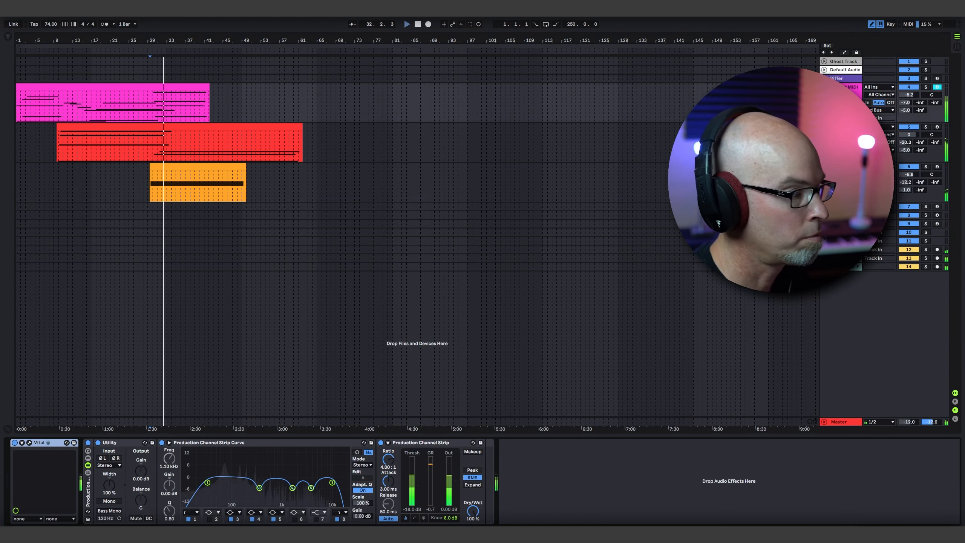
click(29, 443)
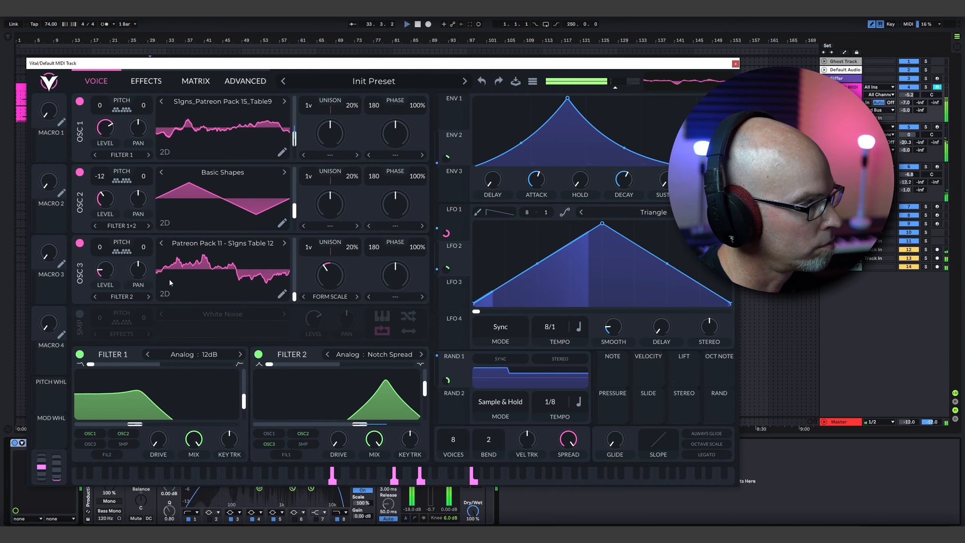
drag(108, 268, 110, 275)
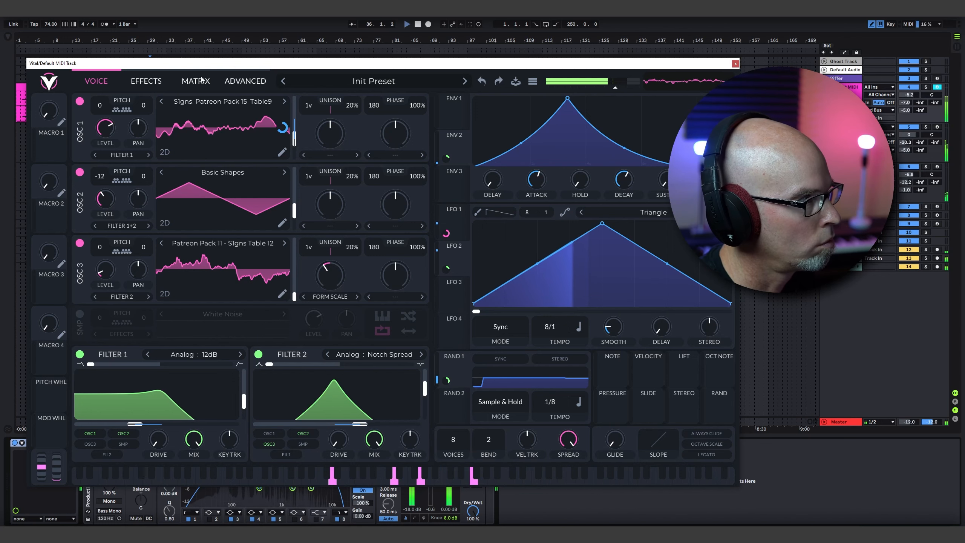
Lower the high-band gain of Vital's multiband compressor to about -5 dB and close the synth
click(146, 81)
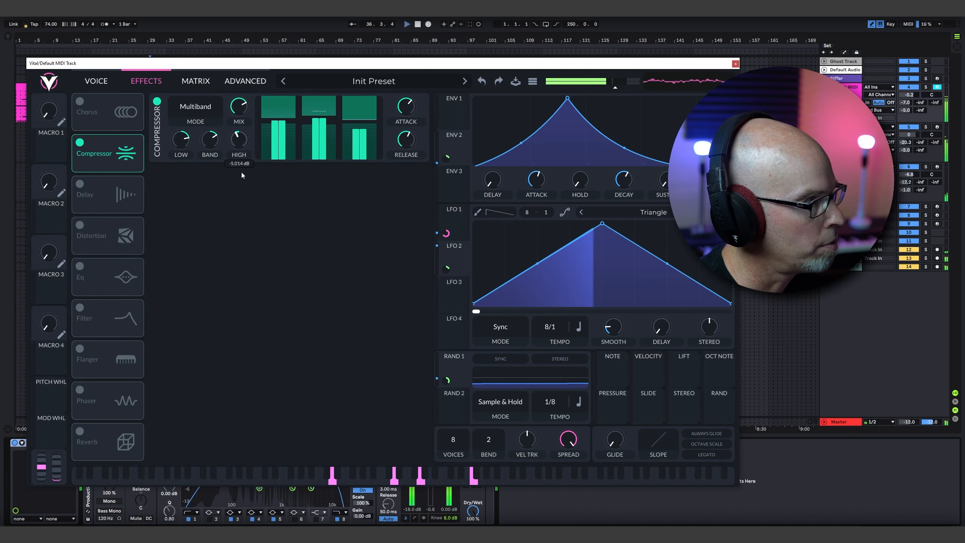
drag(242, 167, 241, 179)
click(735, 64)
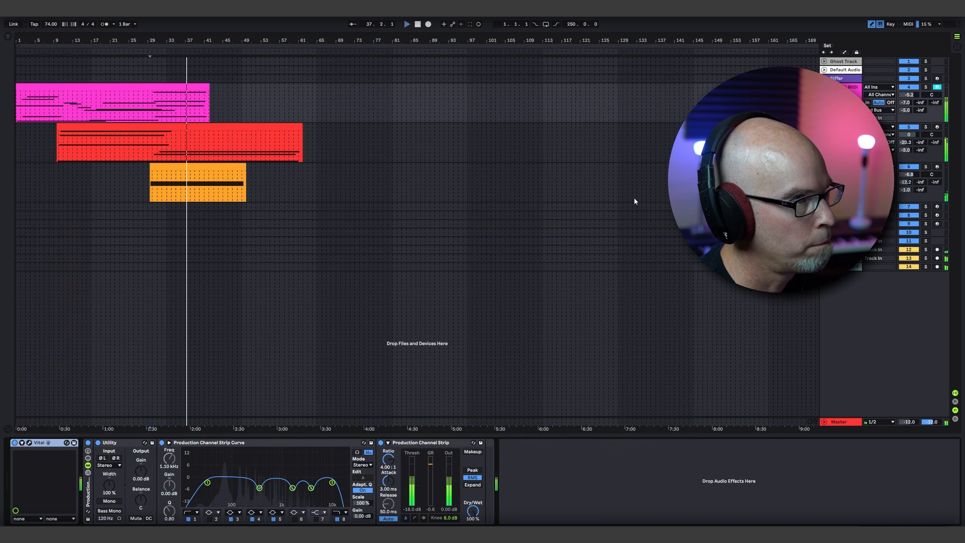
Set the Omnisphere track's volume to -4.8 dB and unfold the empty MIDI track below it
drag(903, 175, 909, 171)
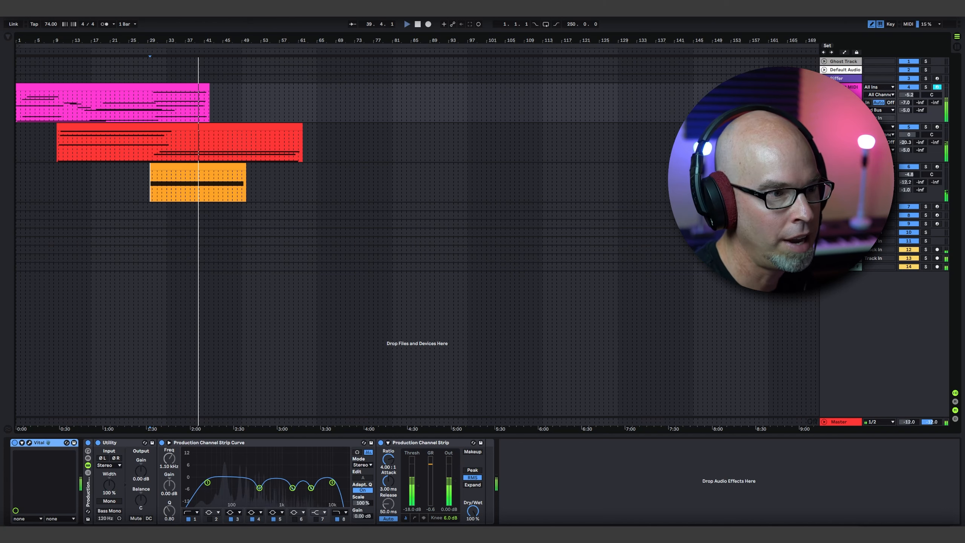
click(823, 206)
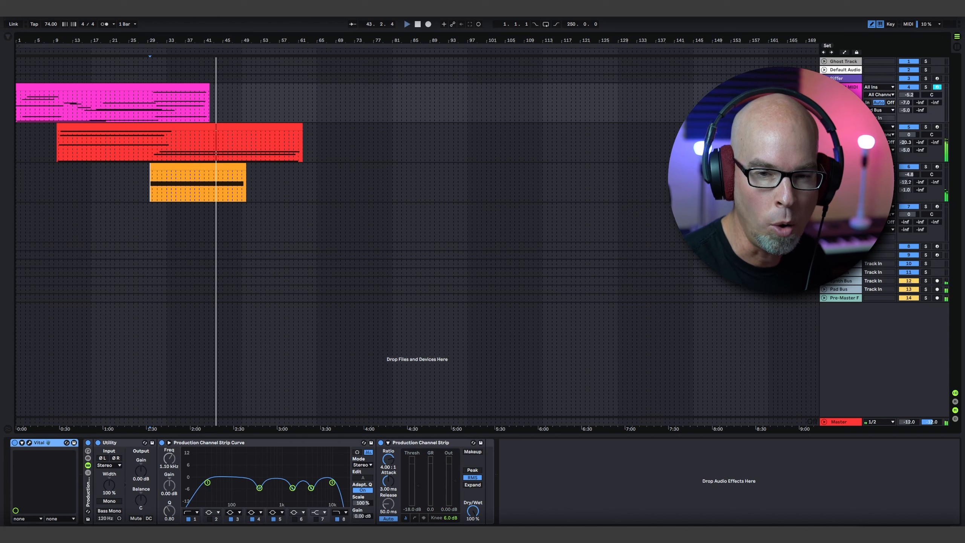
Play from just before the Mirage clip and add the SPAN analyzer from the Effects collection to the Master track
click(54, 150)
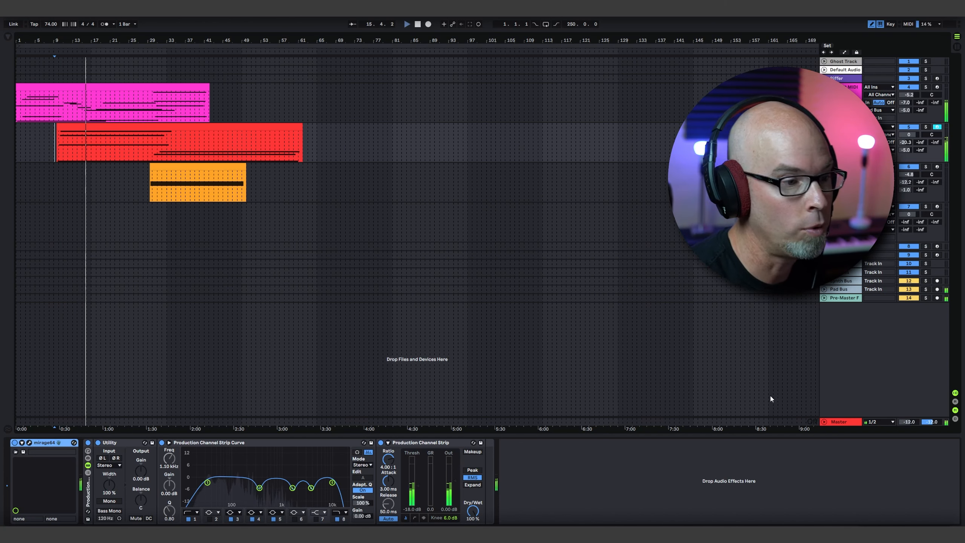
click(838, 422)
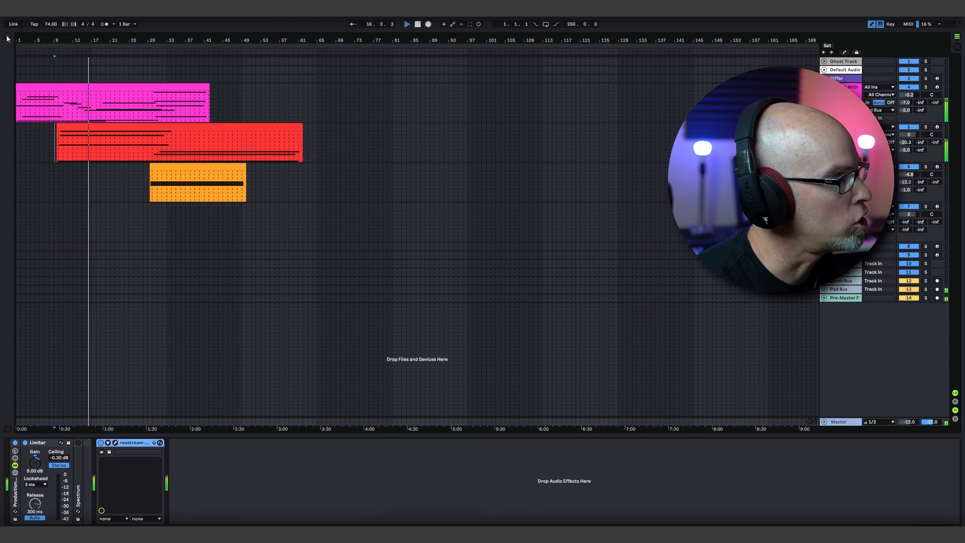
key(ctrl+alt+b)
click(23, 74)
click(114, 306)
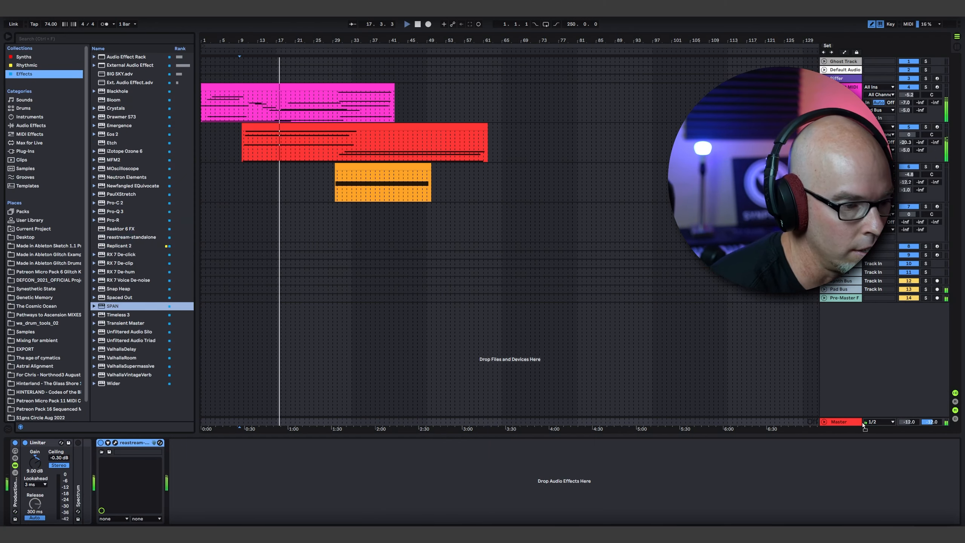
drag(843, 422, 843, 421)
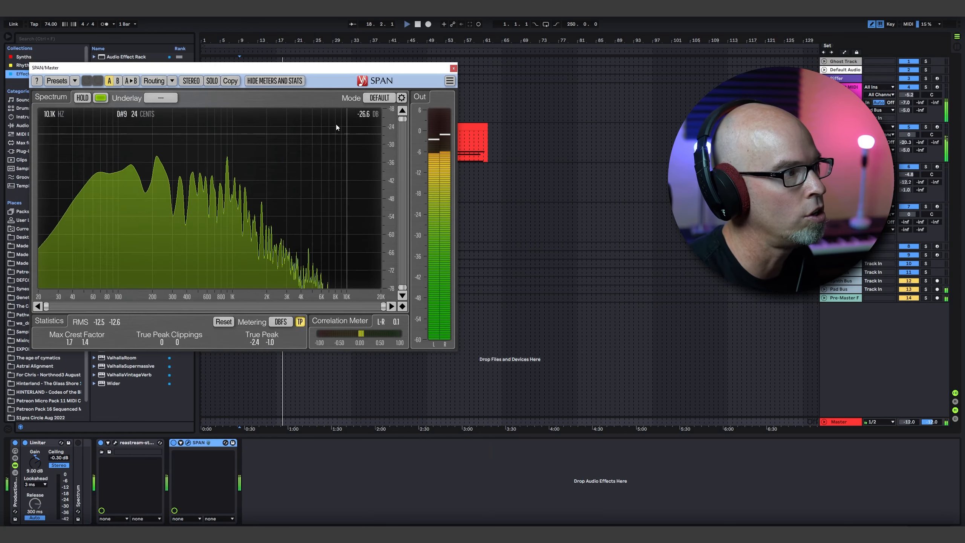
Set SPAN's spectrum colour to purple and hide the Ableton browser
drag(288, 71, 446, 129)
click(258, 156)
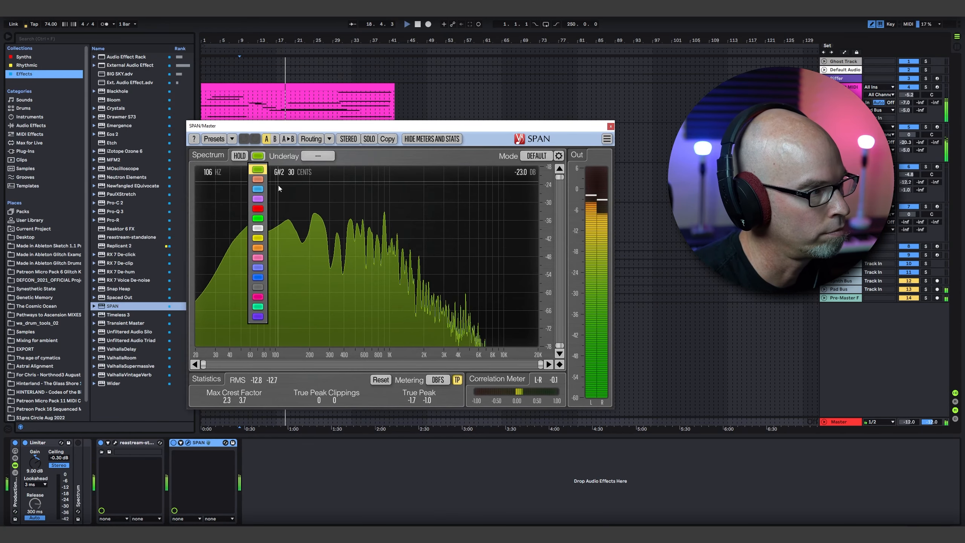
click(246, 189)
key(ctrl+alt+b)
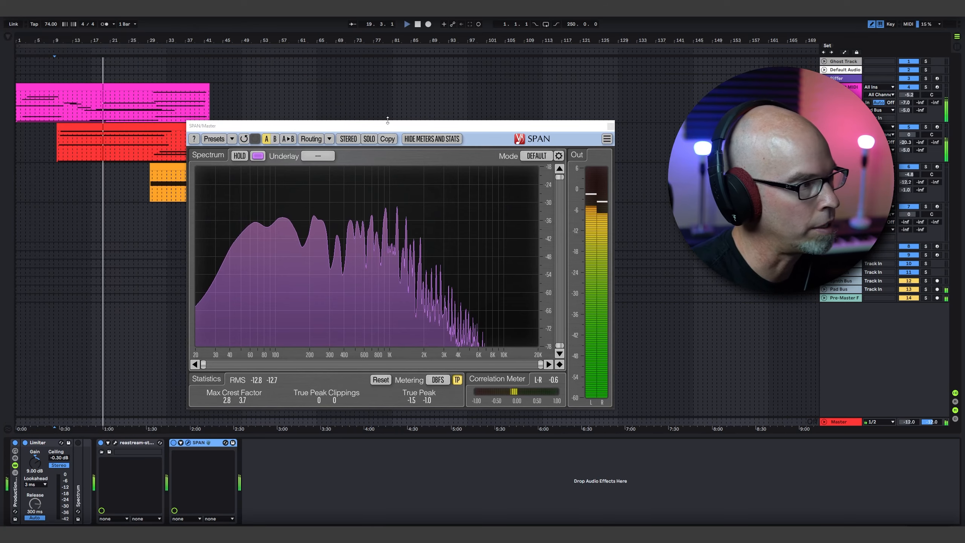
Move SPAN below the clips, examine the mix's low-frequency spectrum during playback, and close the analyzer
drag(379, 127, 235, 234)
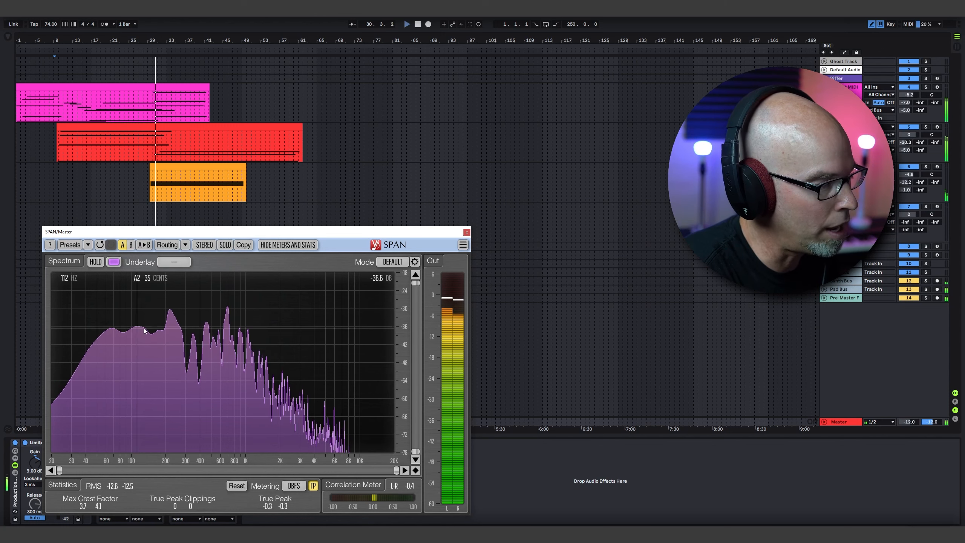
click(467, 233)
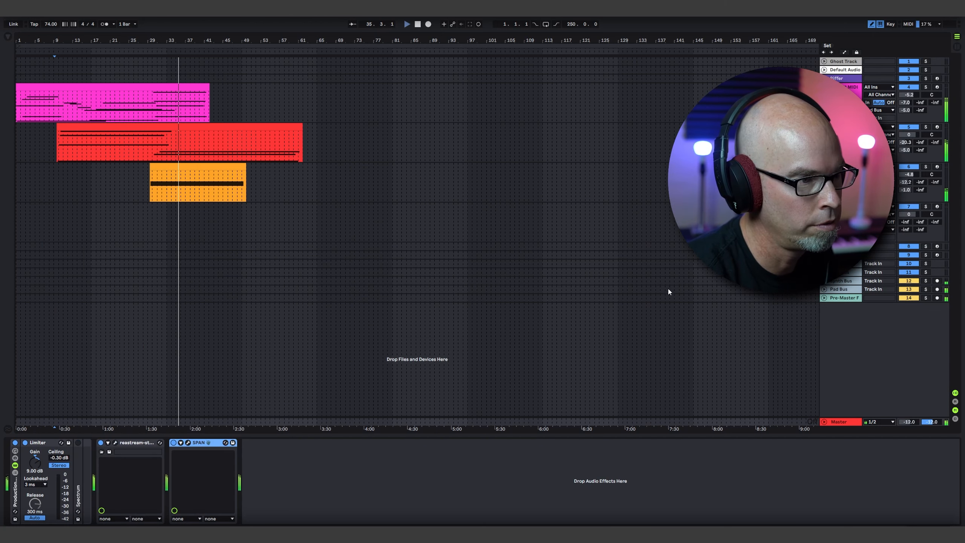
Add Hive from the Synths collection to the empty MIDI track and load the user preset Patreon Micro Pack 13 - BA Foundational Principal
click(8, 36)
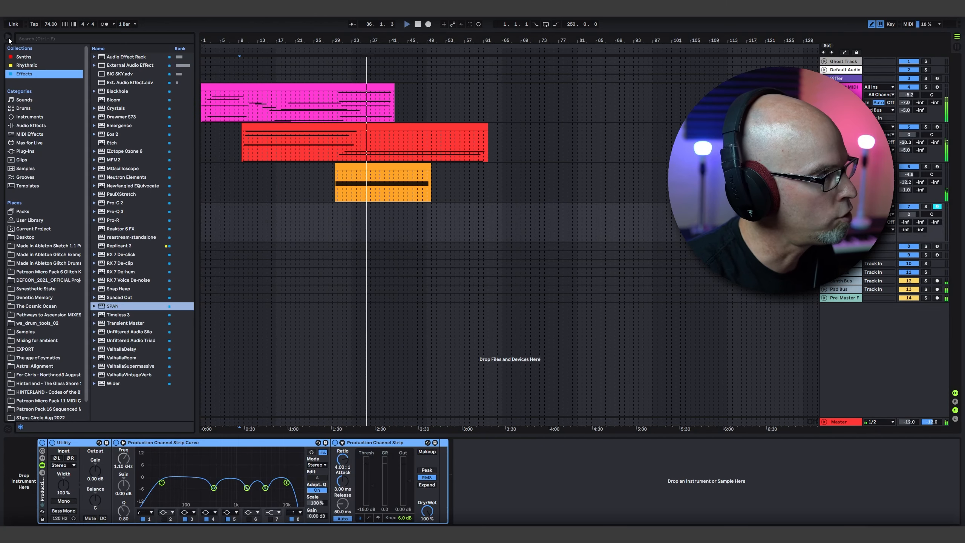
click(114, 177)
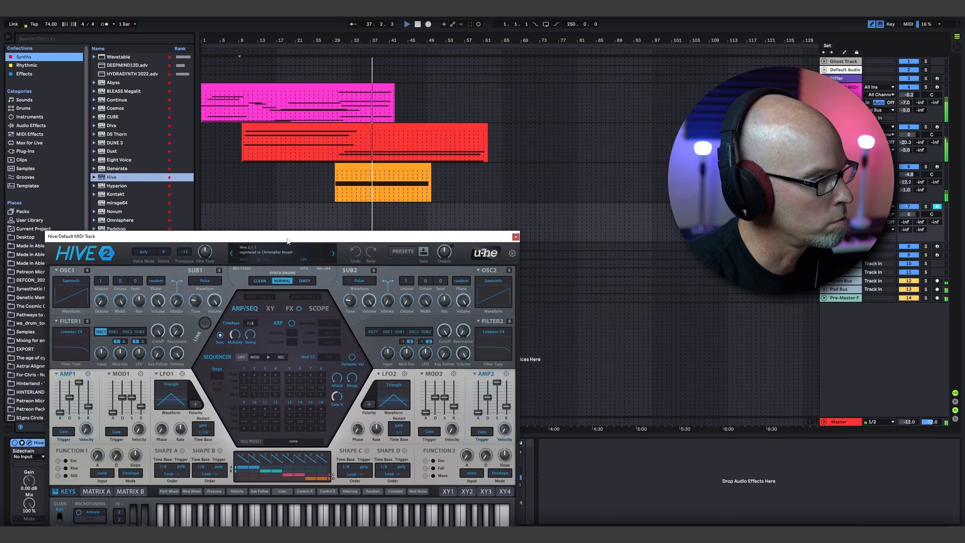
click(444, 191)
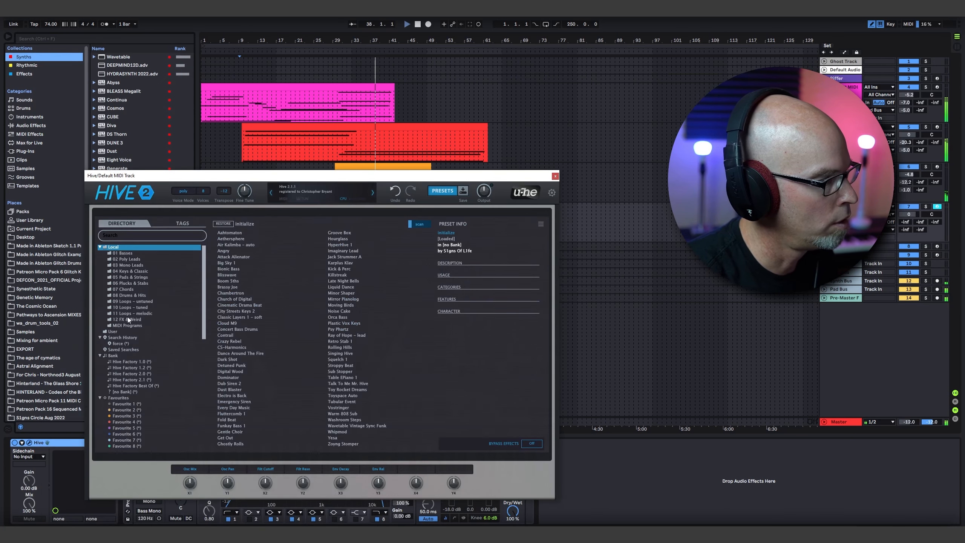
click(113, 331)
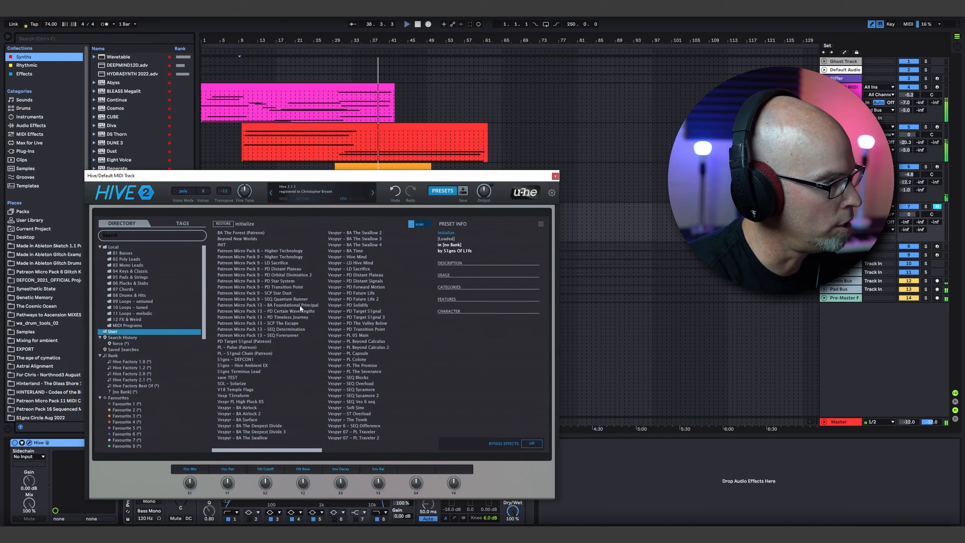
click(284, 306)
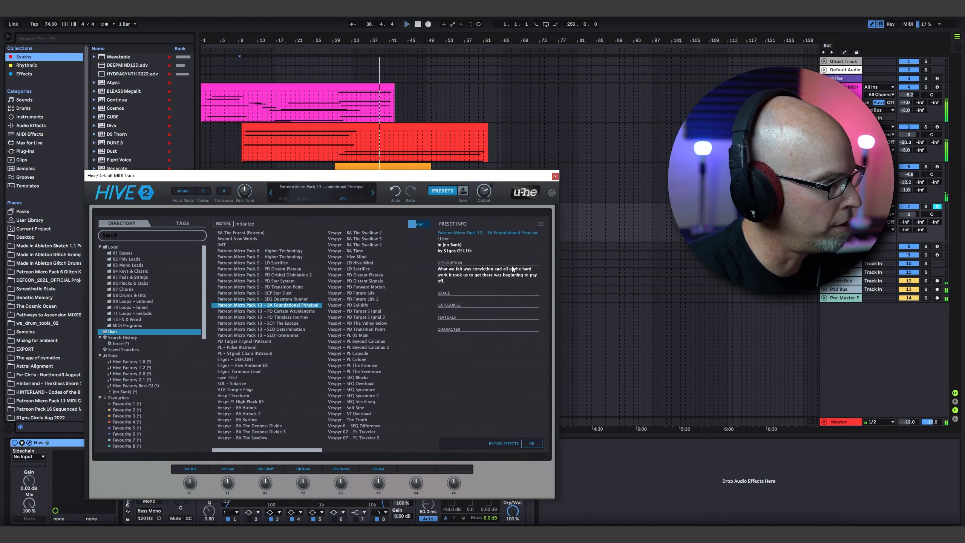
click(555, 177)
Reroute the Hive track's output and set its Utility gain to -3.89 dB
click(880, 229)
click(880, 295)
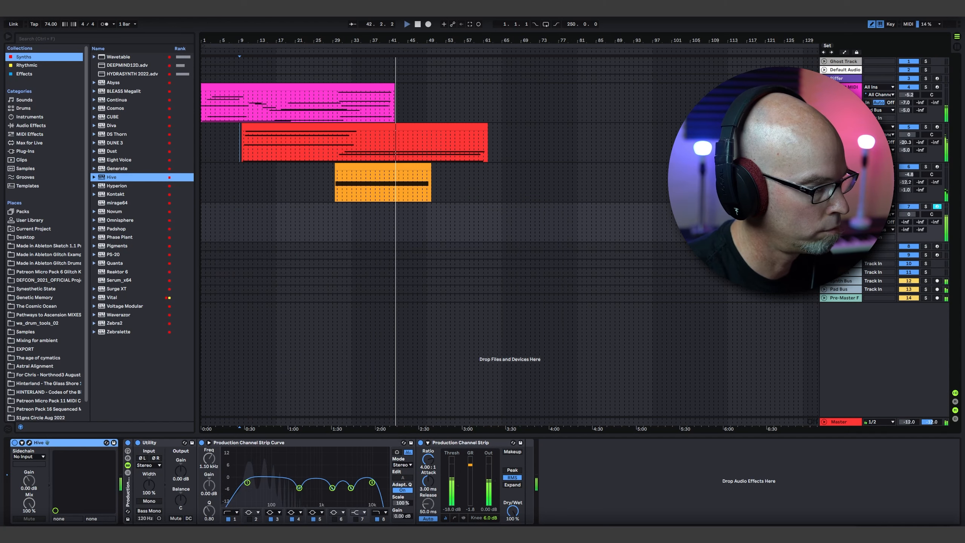
drag(181, 471, 180, 482)
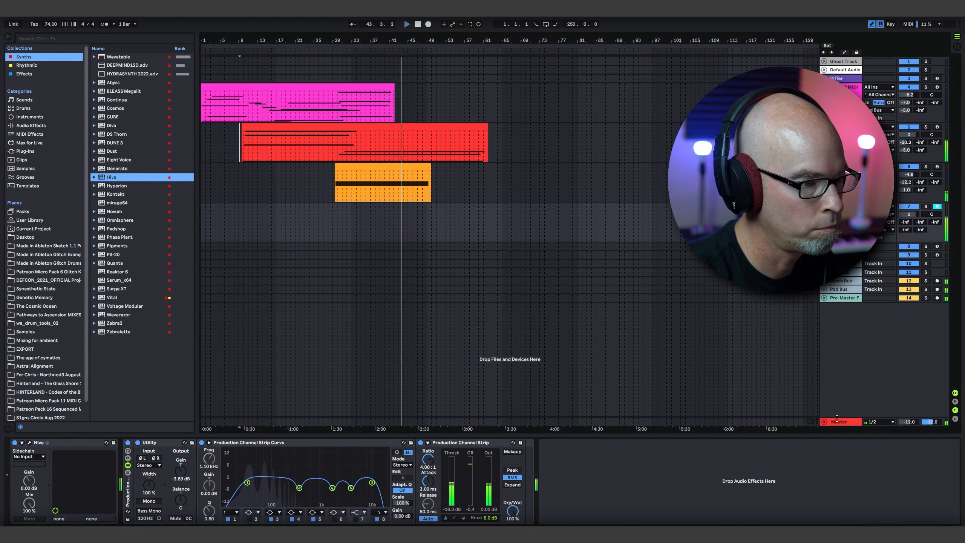
Examine the mix's spectrum in the Master track's SPAN analyzer during playback and close the analyzer
click(790, 422)
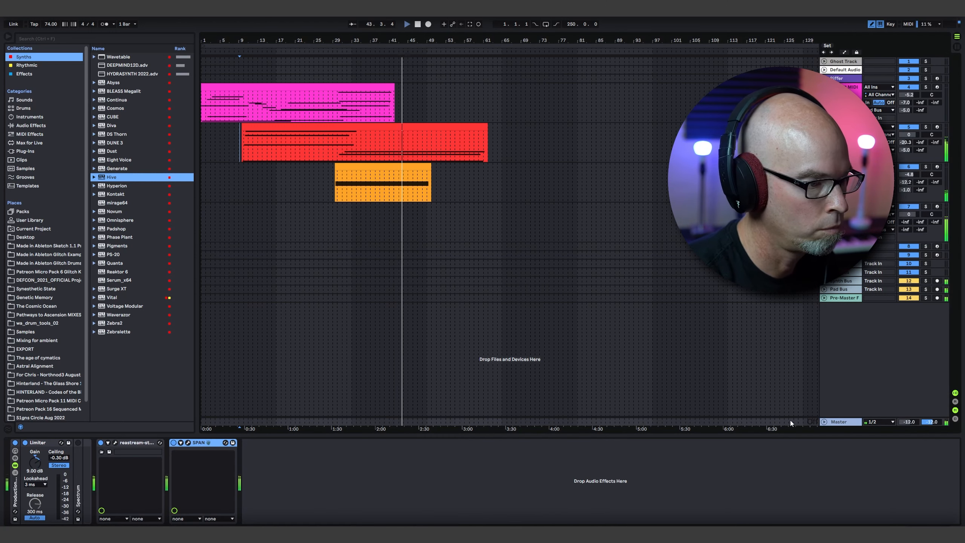
click(187, 443)
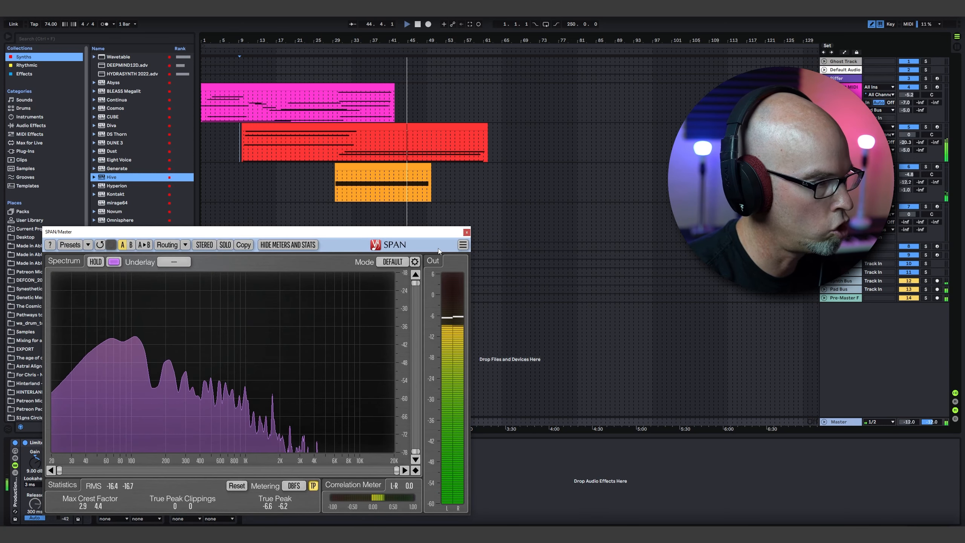
click(467, 232)
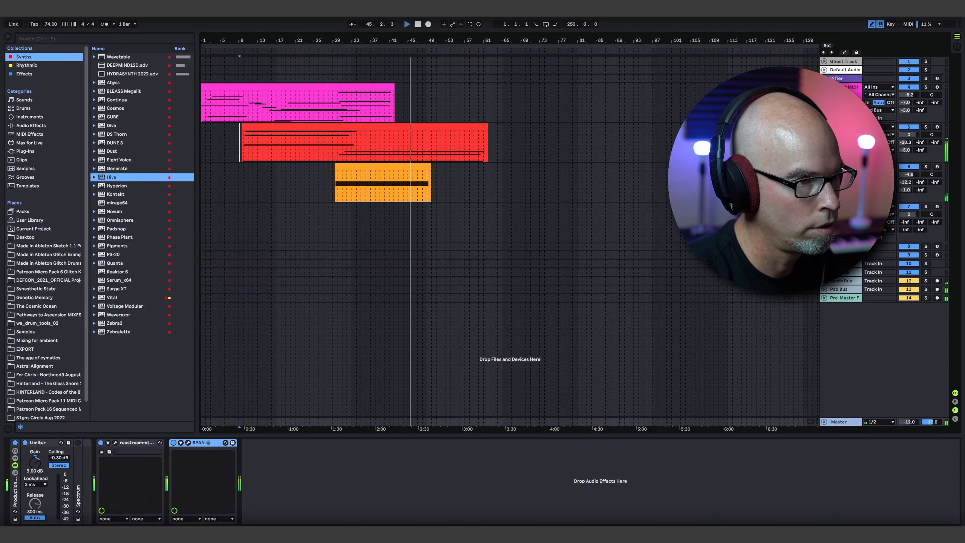
Insert an empty MIDI clip about 40 bars long from about bar 18 on the Hive track and colour it light purple
click(530, 216)
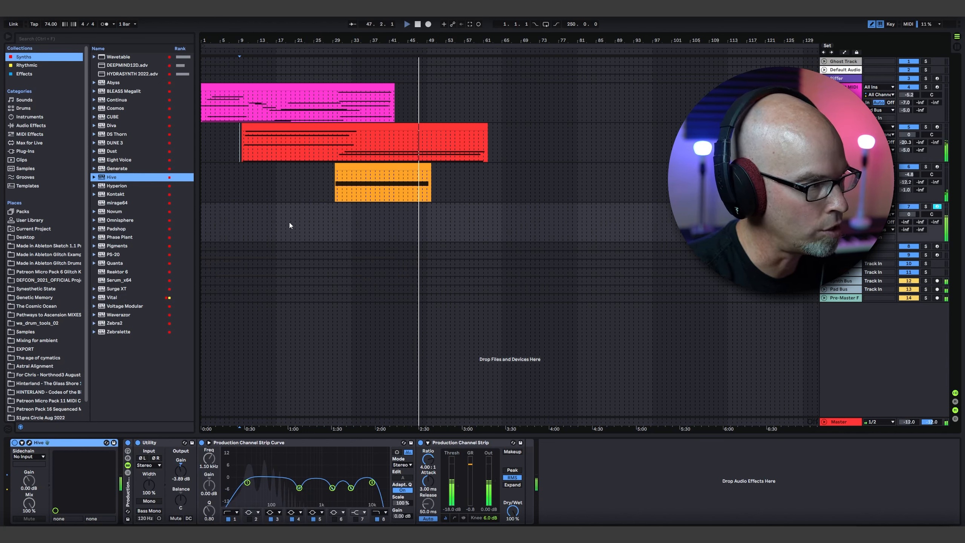
drag(290, 222, 470, 220)
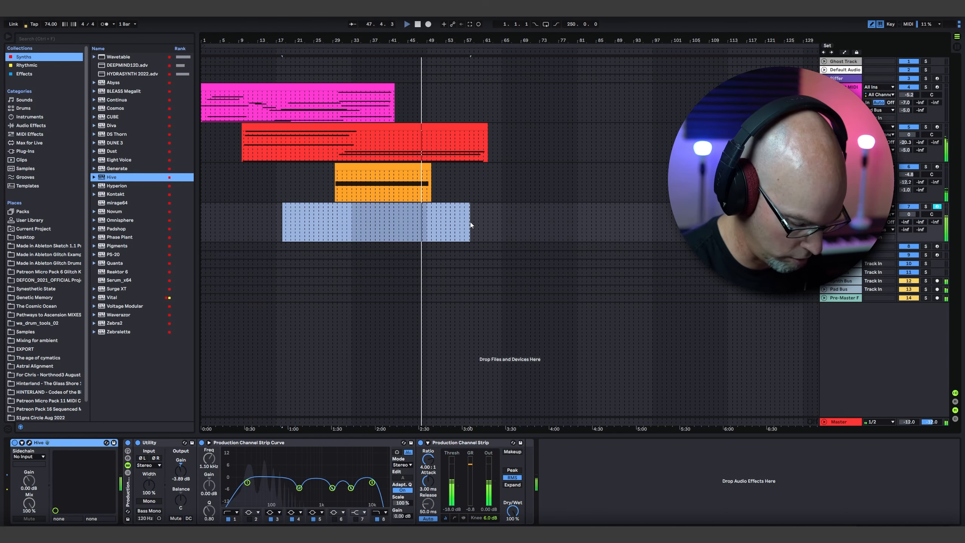
key(ctrl+shift+m)
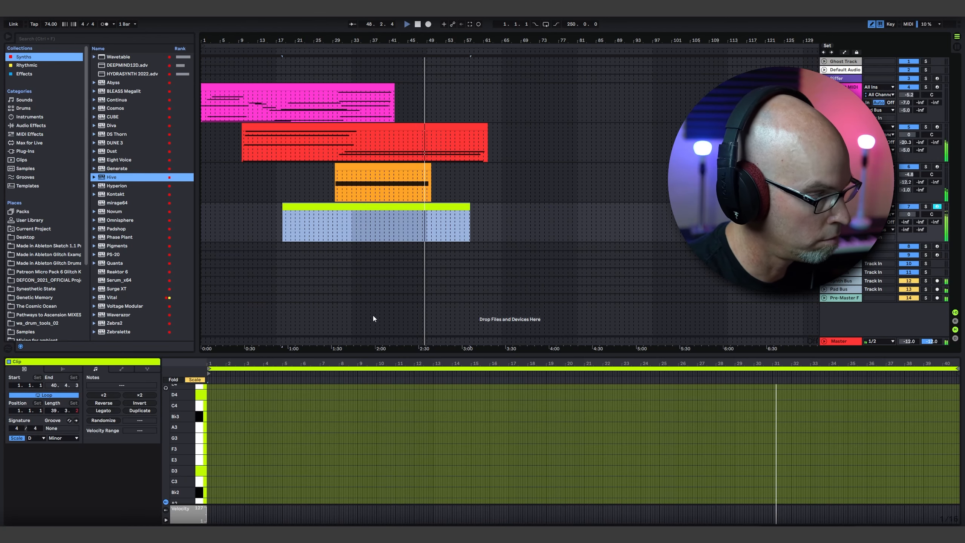
drag(448, 355, 432, 168)
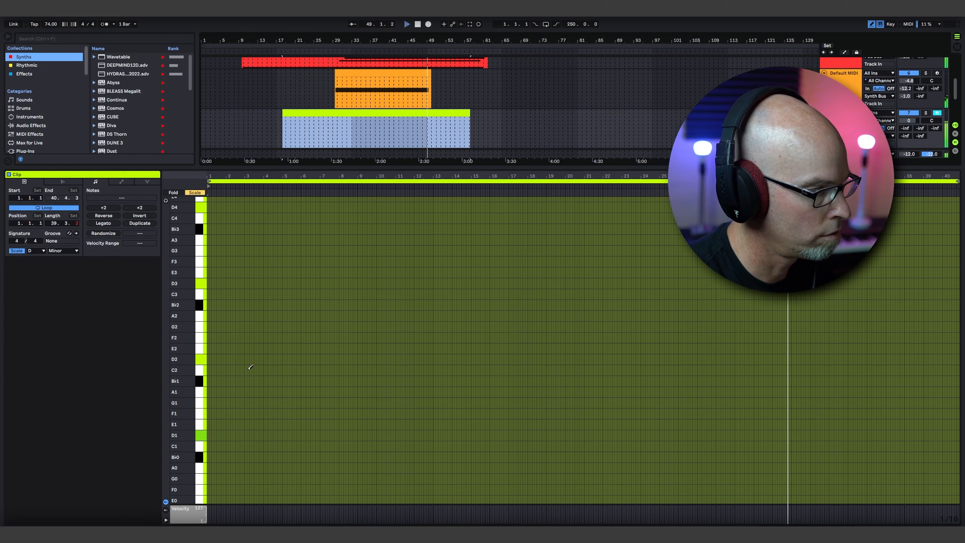
right_click(416, 116)
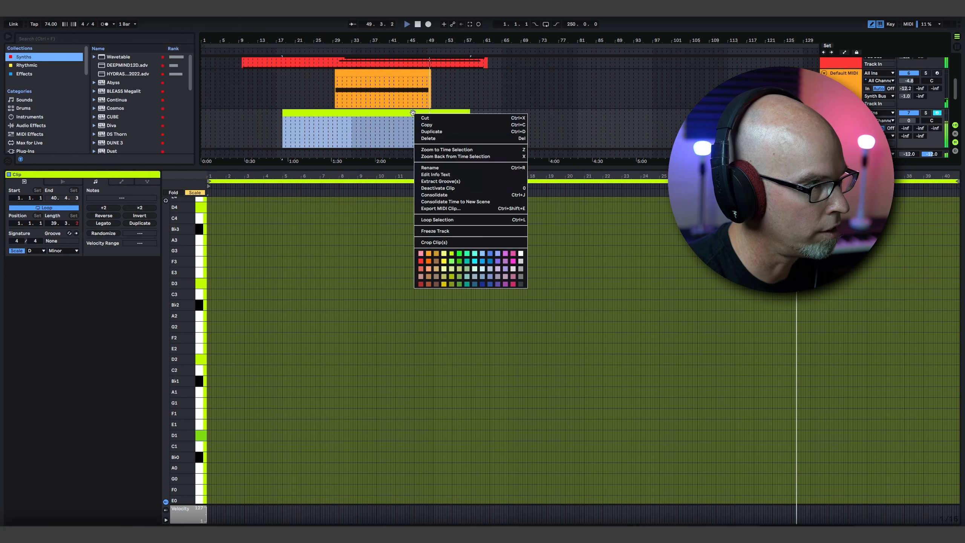
click(505, 261)
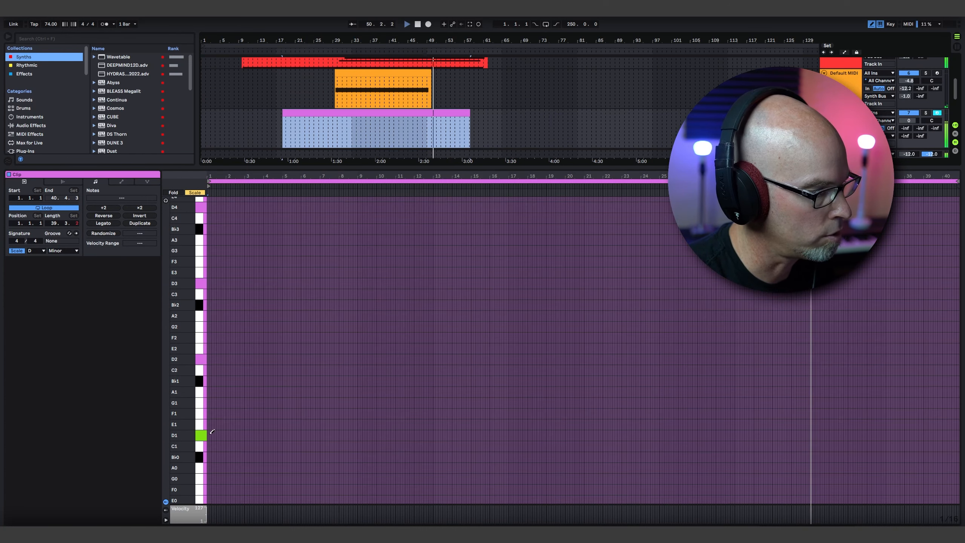
click(211, 434)
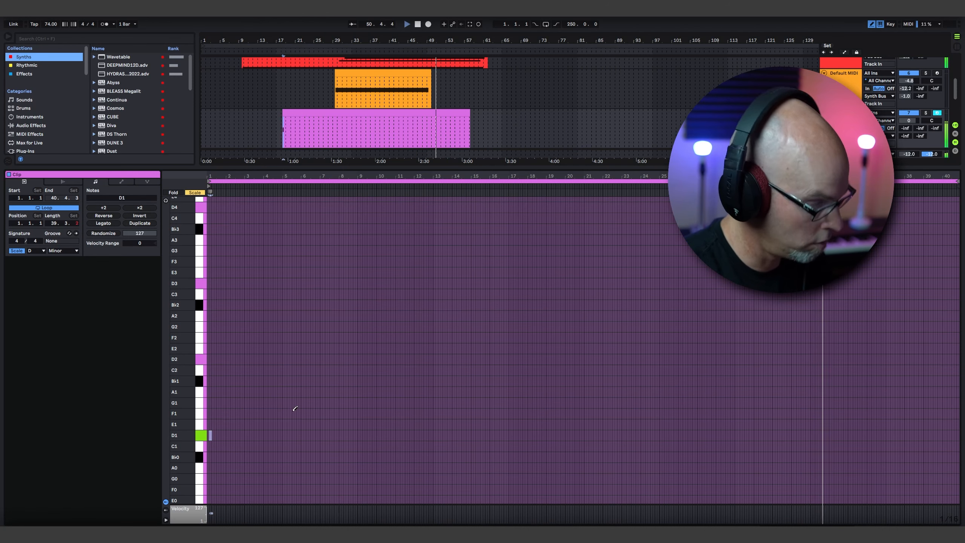
key(ctrl+z)
key(ctrl+z)
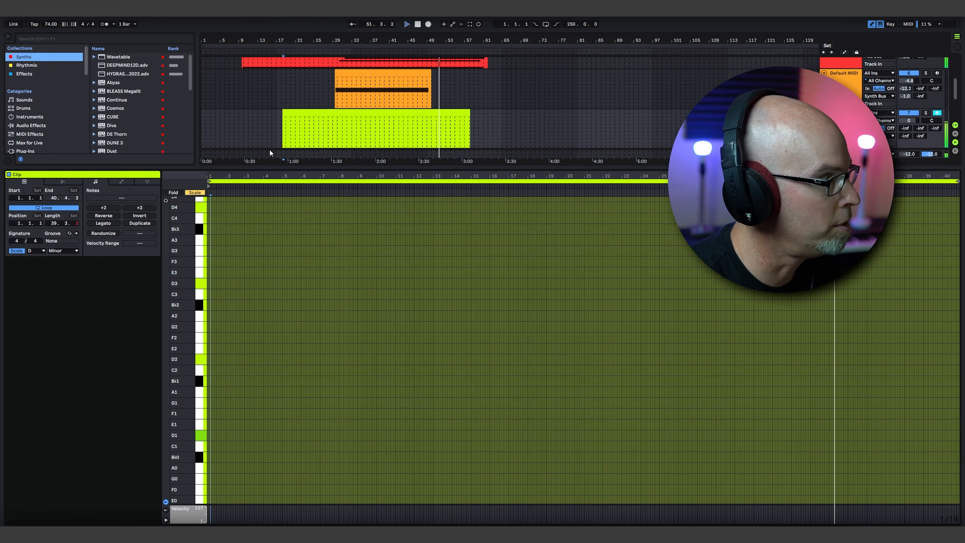
click(19, 12)
click(38, 29)
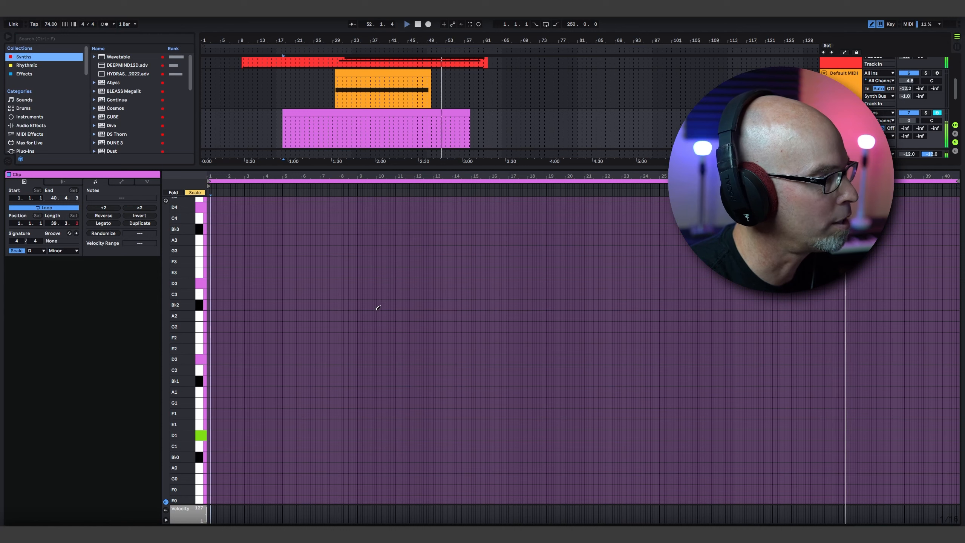
Turn off the note grid and draw one long D1 note across nearly the whole Hive clip
right_click(326, 320)
click(373, 458)
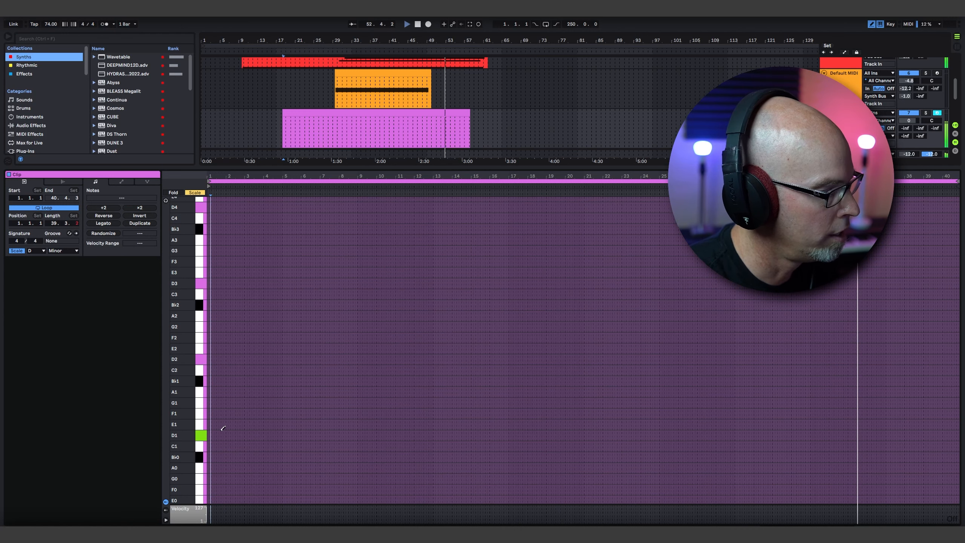
drag(211, 435, 947, 440)
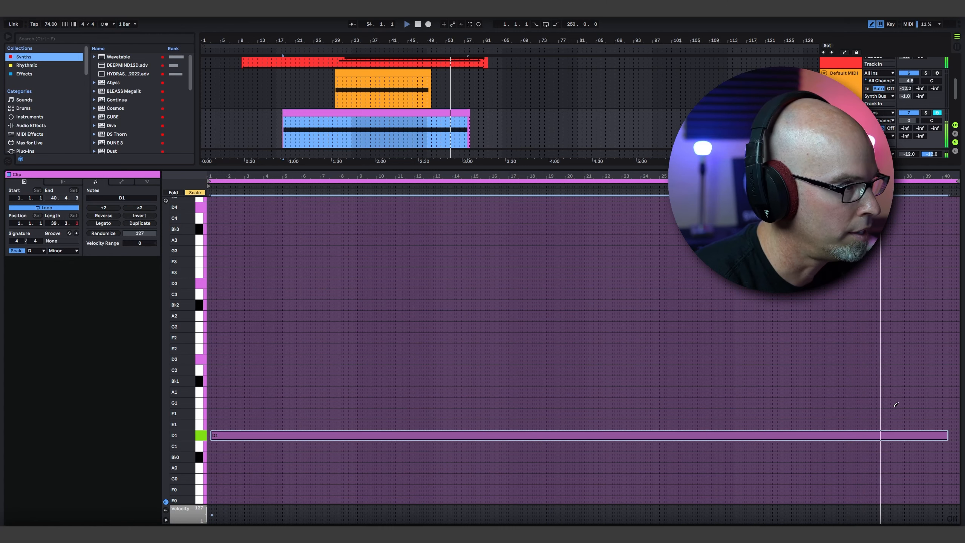
Play from the start of the Hive clip, shrink the clip editor, and show the Hive track's device chain
click(281, 128)
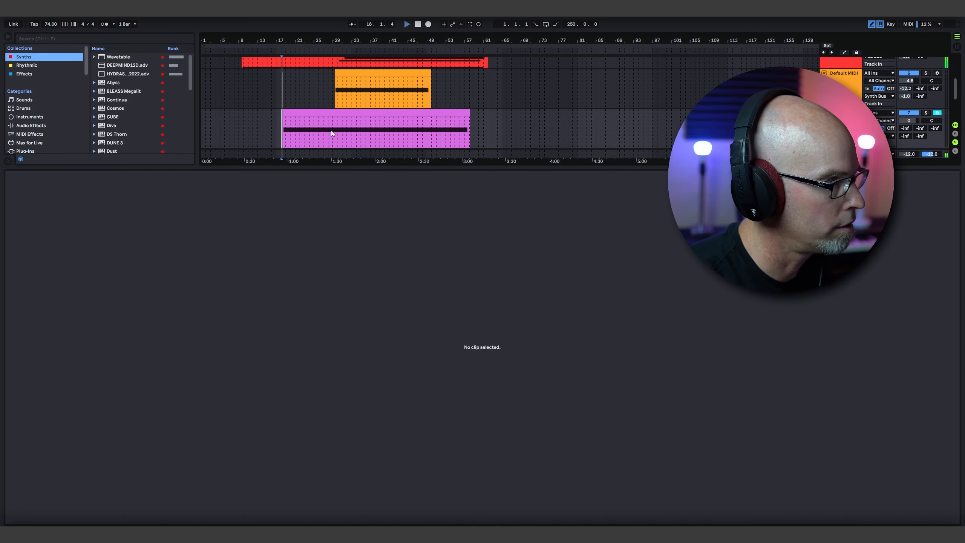
drag(424, 173, 487, 241)
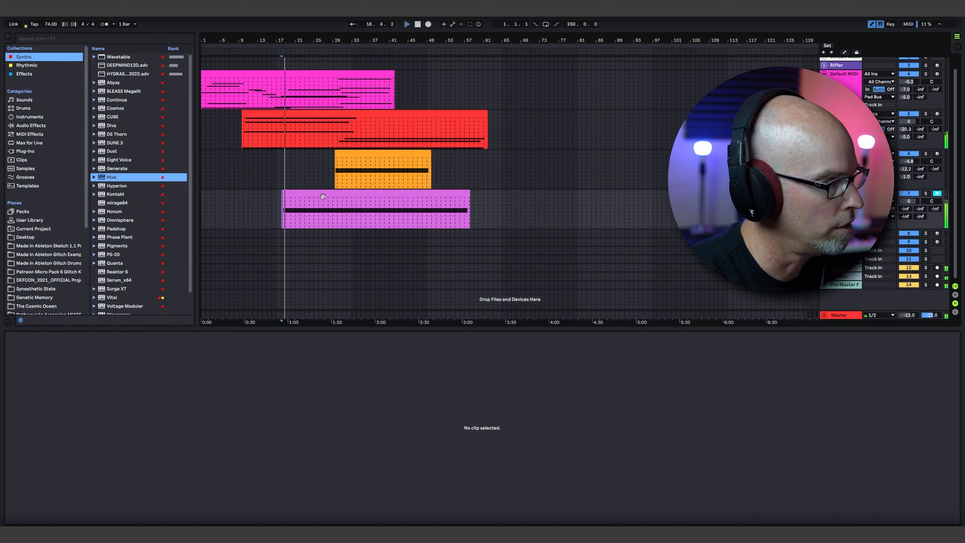
key(space)
key(space)
key(shift+Tab)
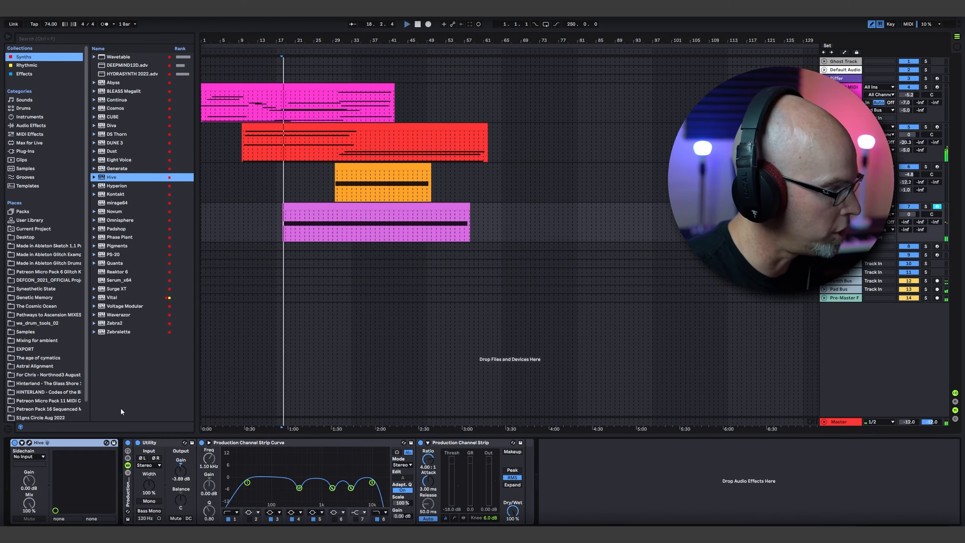
Show Hive's synth controls, raise the AMP1 envelope's attack and sustain, and raise the MOD1 envelope's decay
click(29, 442)
click(431, 190)
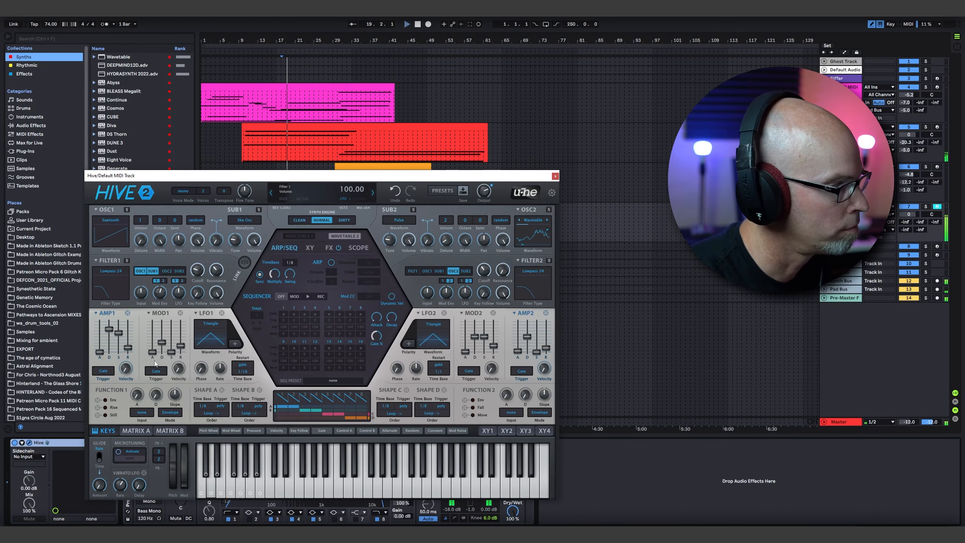
drag(97, 348, 119, 316)
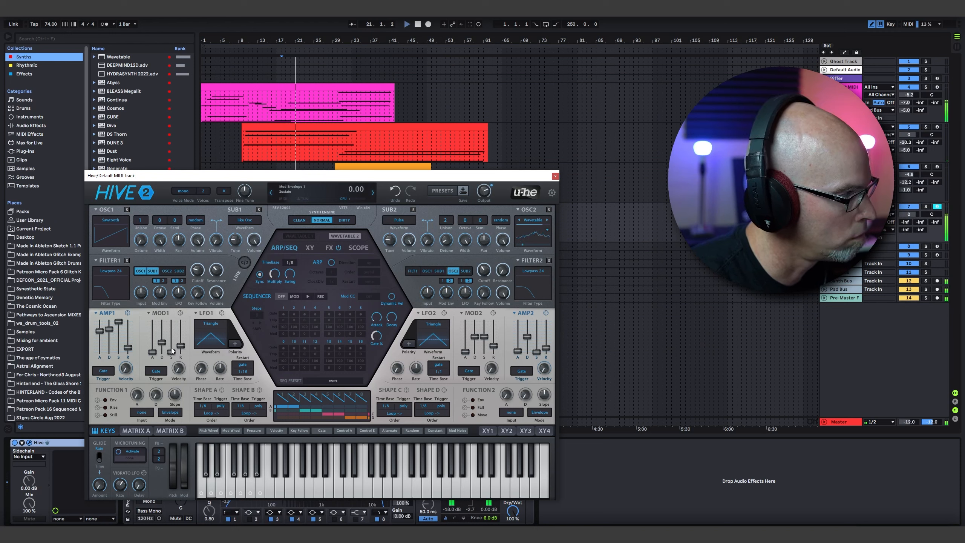
drag(166, 337, 166, 331)
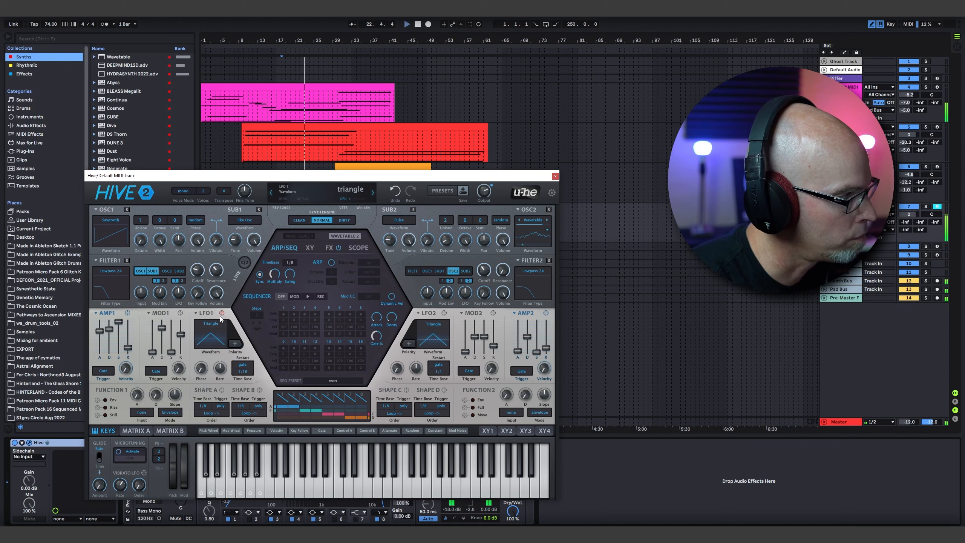
Set Hive's LFO1 restart mode to sync and its time base to 7/1
click(240, 364)
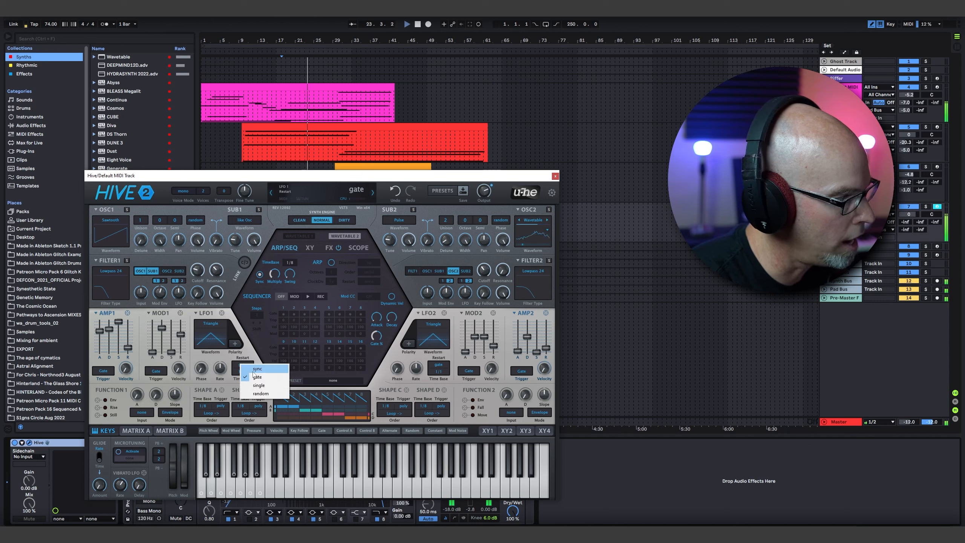
click(244, 369)
click(244, 372)
click(260, 344)
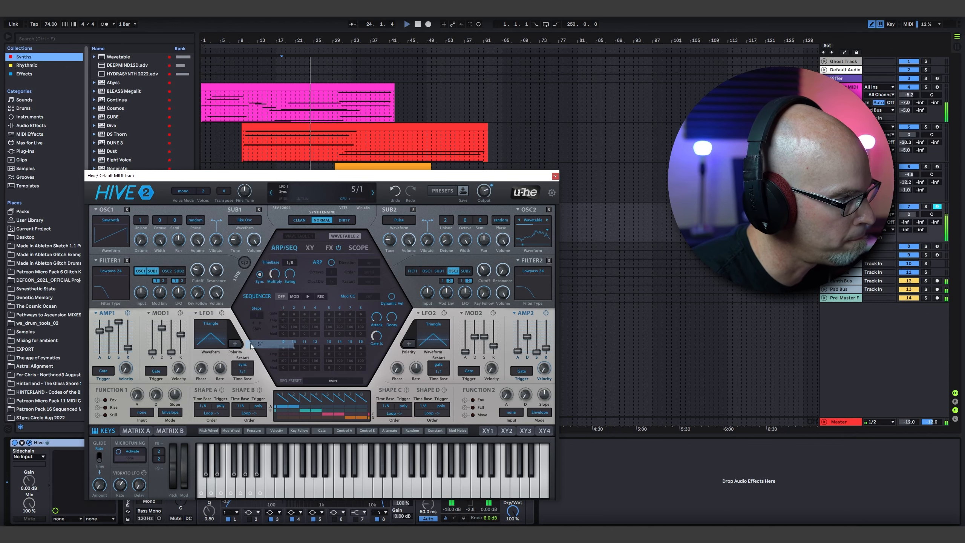
click(242, 371)
click(258, 355)
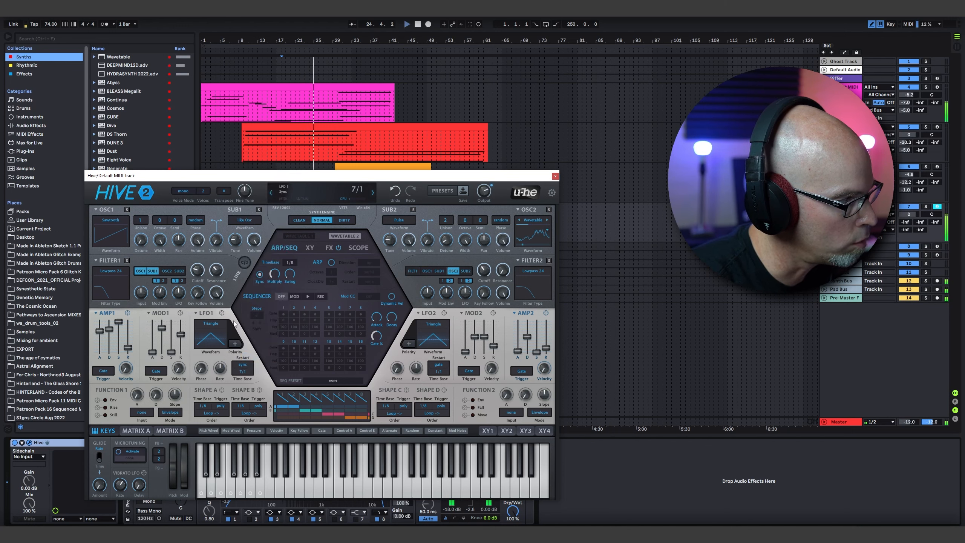
Assign LFO1 to modulate FILTER1's cutoff, adjust that cutoff knob while listening, and close the Hive window
drag(221, 313, 198, 274)
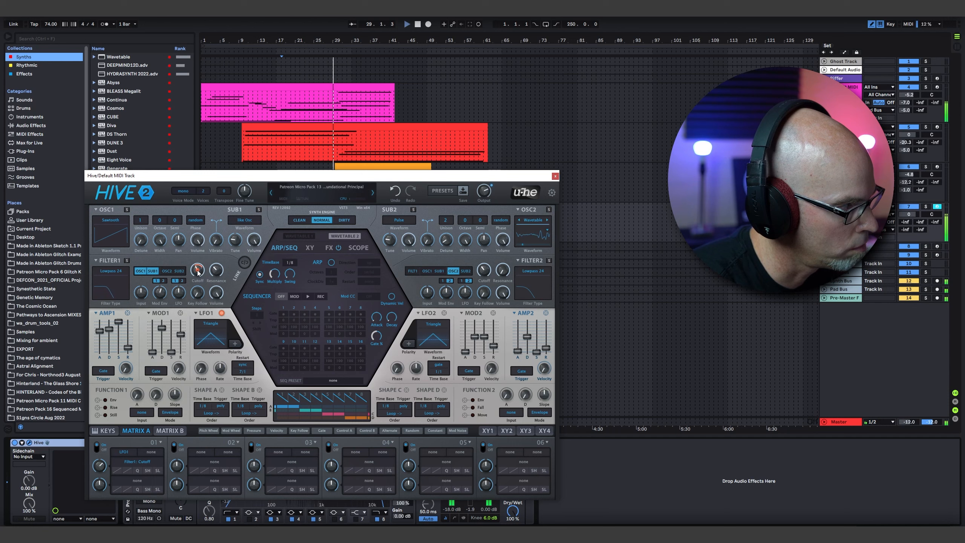
drag(197, 271, 197, 272)
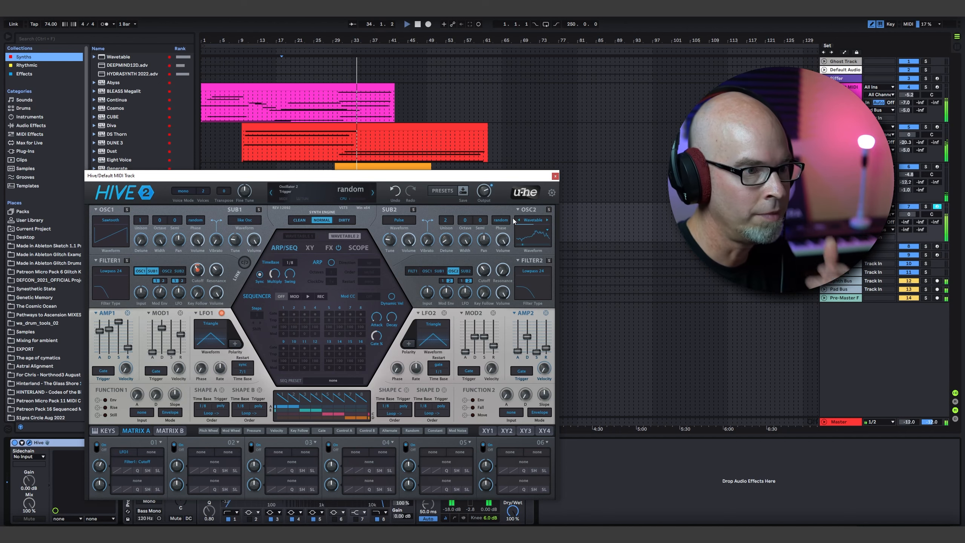
click(555, 176)
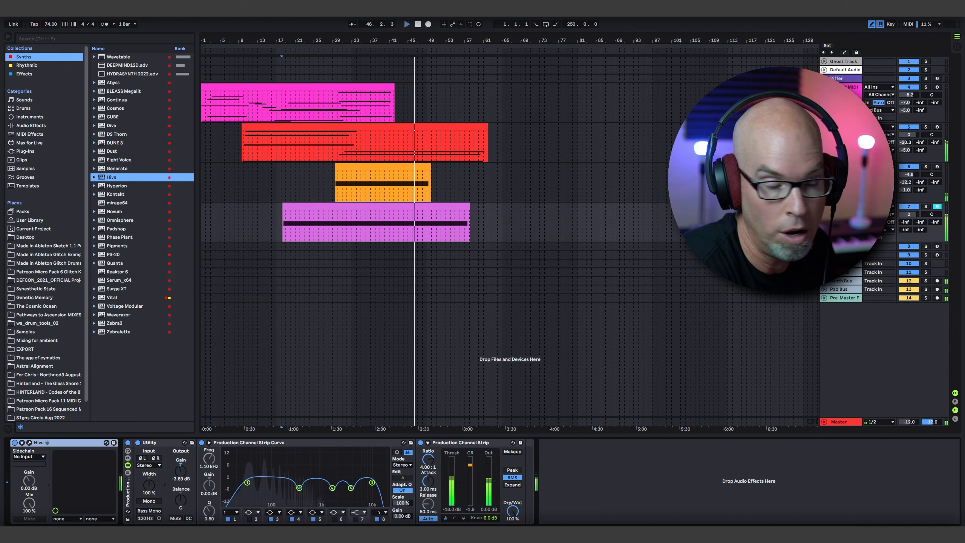
Hide the browser and unfold the empty MIDI track below the Hive track
click(8, 37)
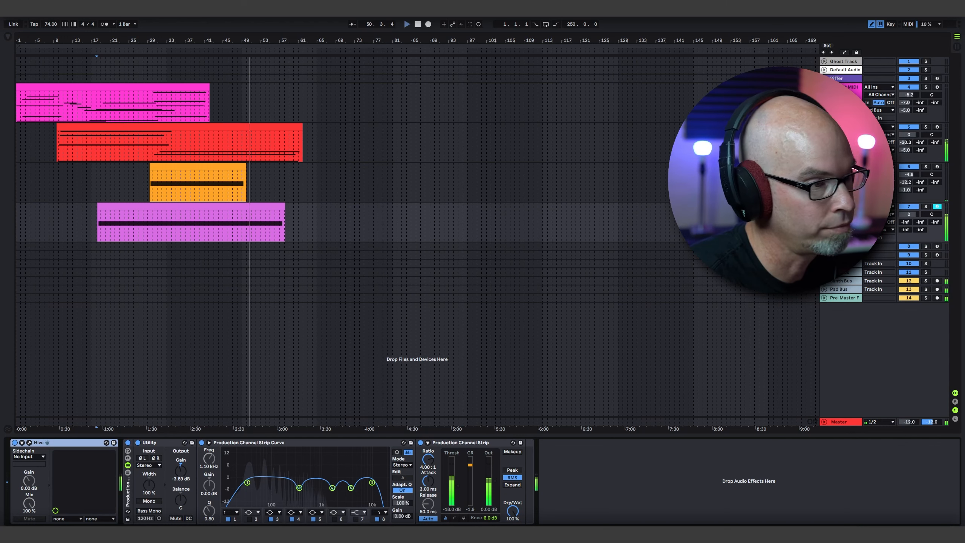
click(824, 246)
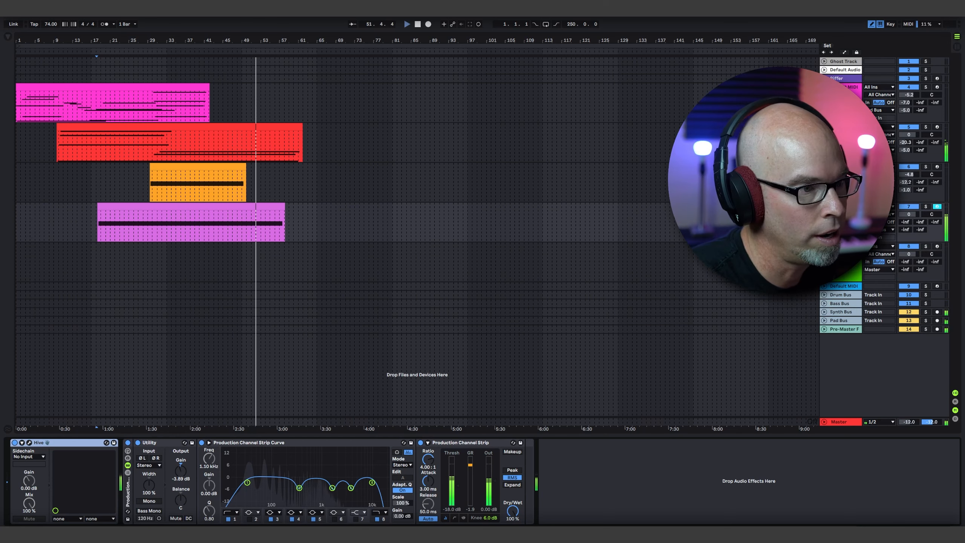
Open Hive's window to check the FILTER1 cutoff while the track plays, and close it again
key(shift+Tab)
key(shift+Tab)
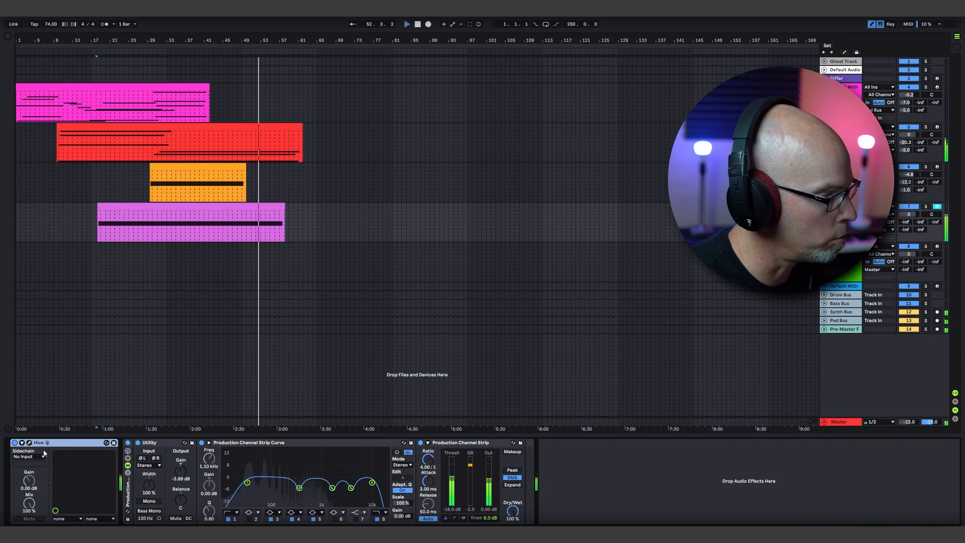
click(29, 442)
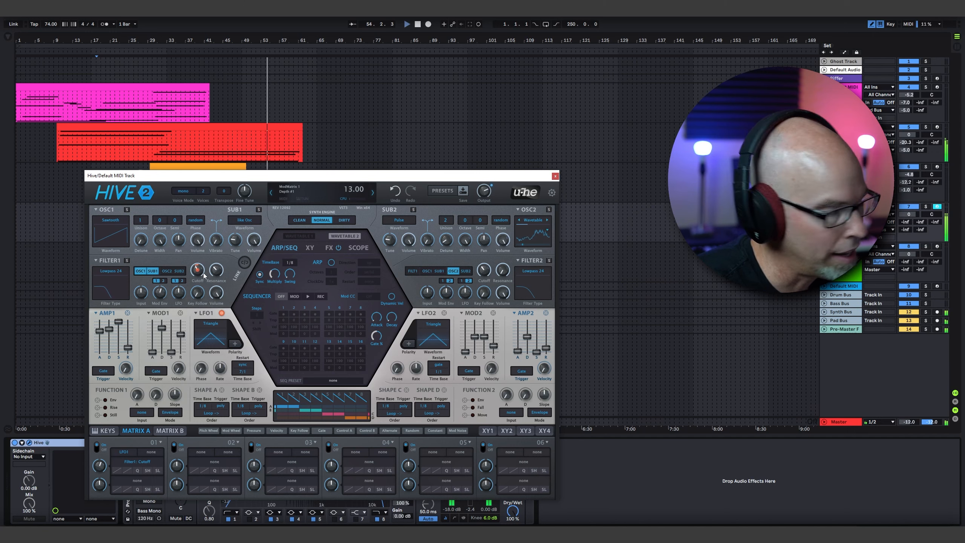
click(555, 176)
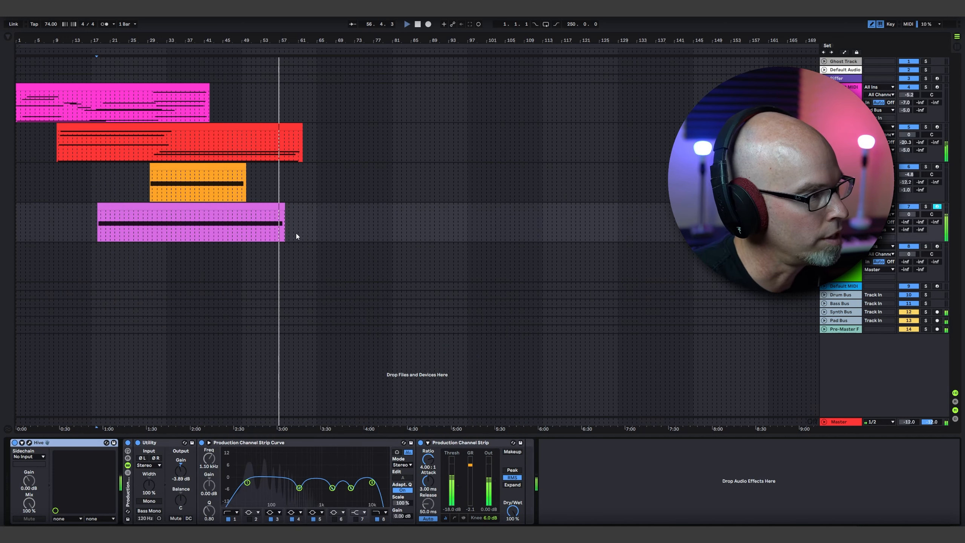
Create an empty 56-bar MIDI clip starting at bar 33 on the empty track below the Hive track
click(843, 249)
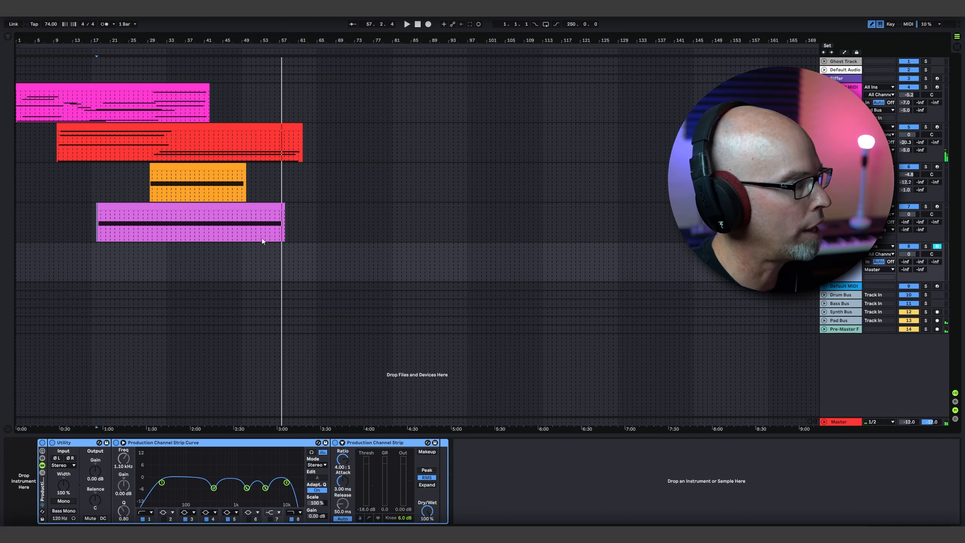
drag(168, 268, 414, 268)
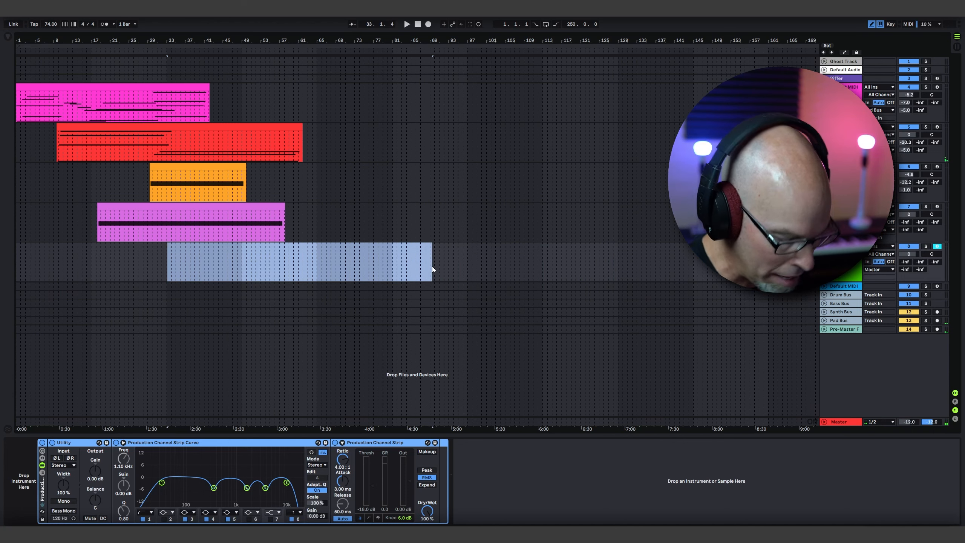
key(ctrl+shift+m)
scroll(417, 187, down, 3)
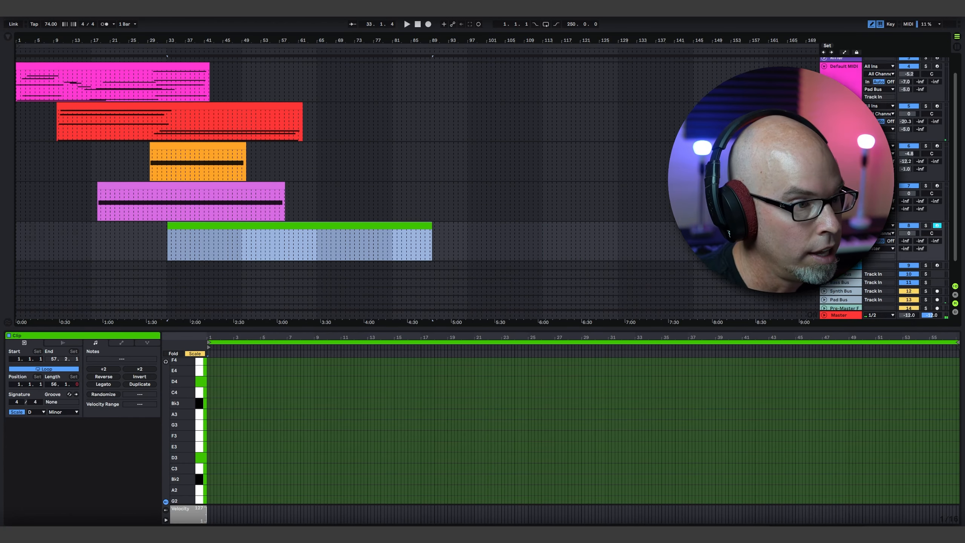
Load Phase Plant from the Synths collection onto the new clip's track, move its window clear and hide the browser
click(8, 37)
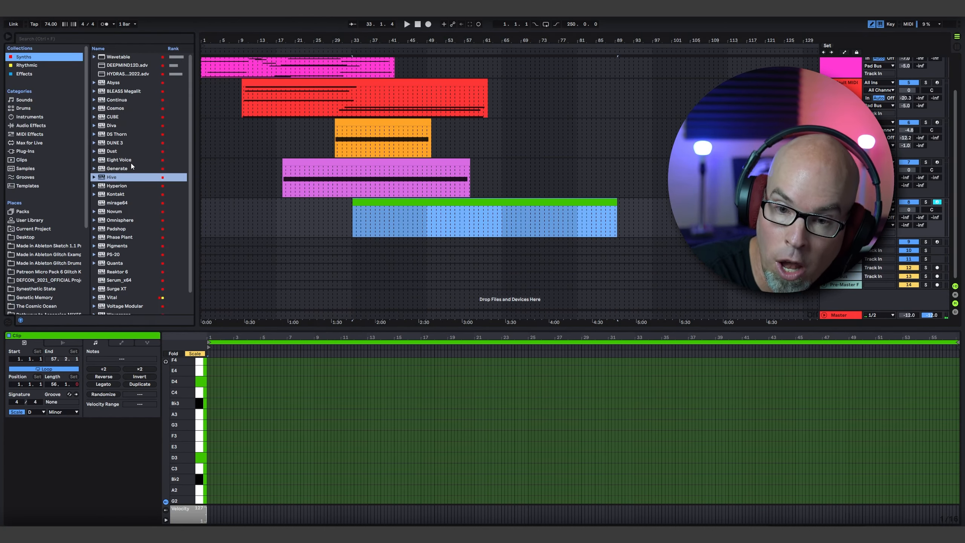
scroll(131, 163, down, 2)
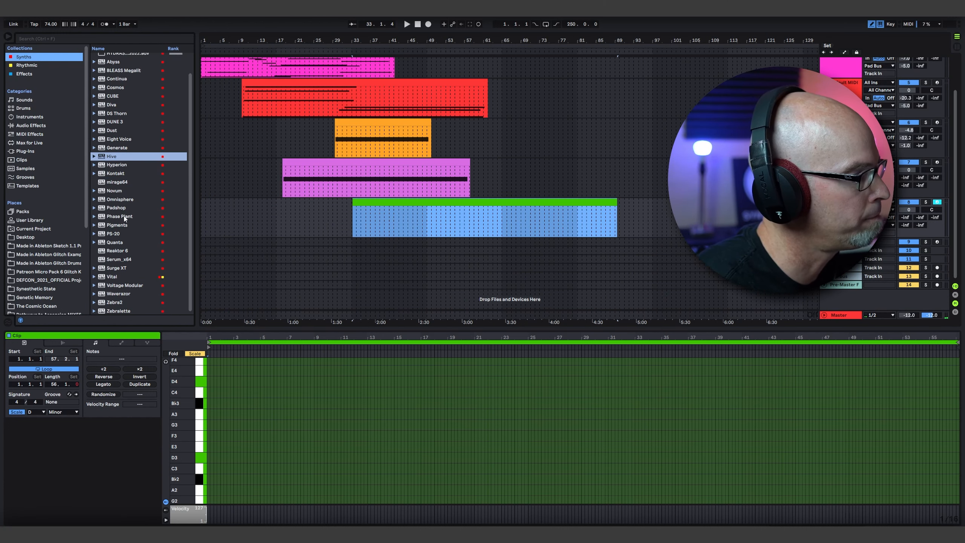
click(125, 217)
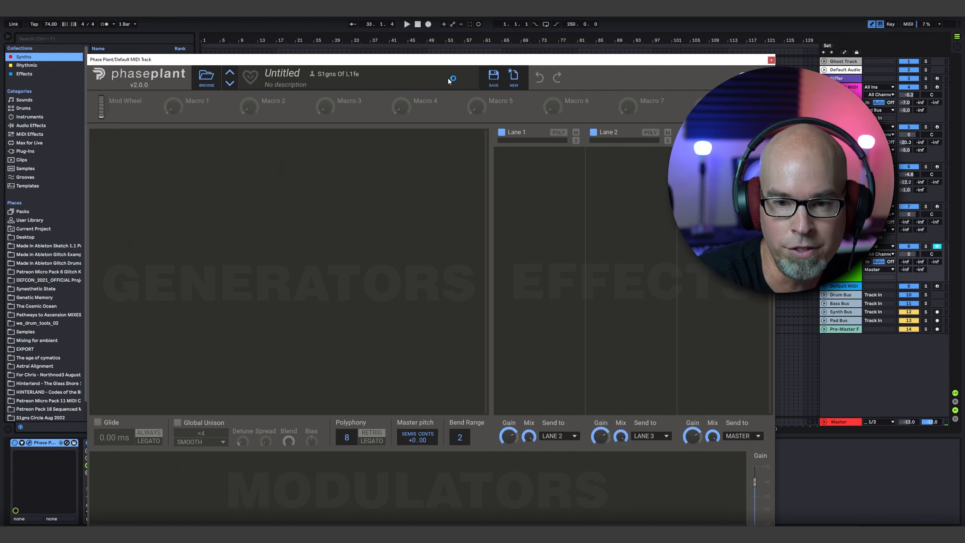
drag(399, 61, 373, 34)
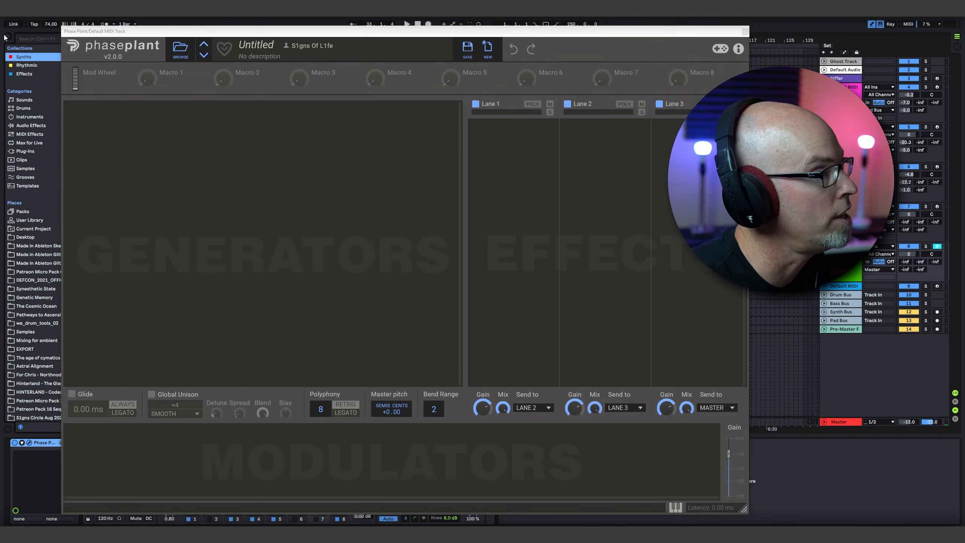
click(7, 37)
drag(222, 36, 187, 33)
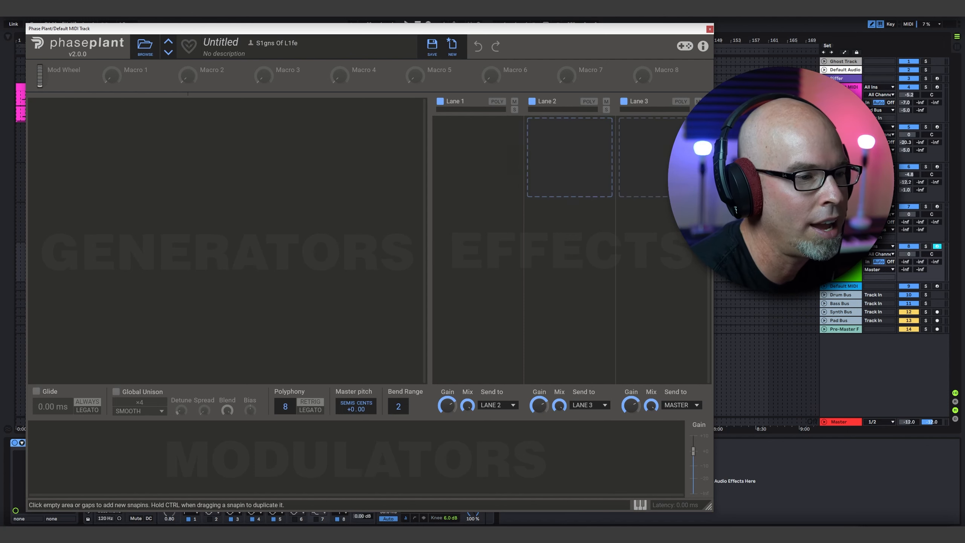
Route the Phase Plant track's audio output to the Synth Bus
click(880, 269)
click(880, 270)
click(882, 331)
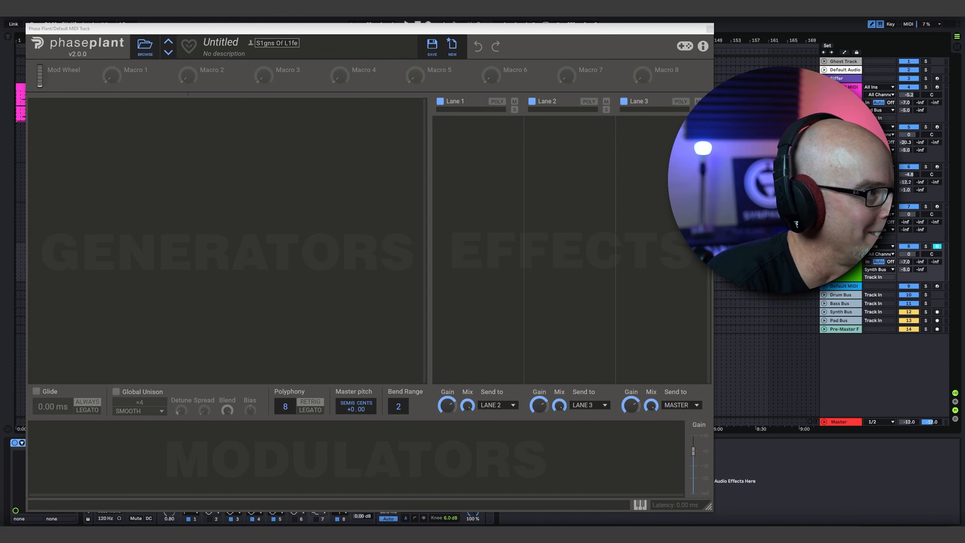
Load the Patreon Pack 14 user preset described as "A deep and unpredictable space pad!" in Phase Plant, and close the synth's window
click(145, 46)
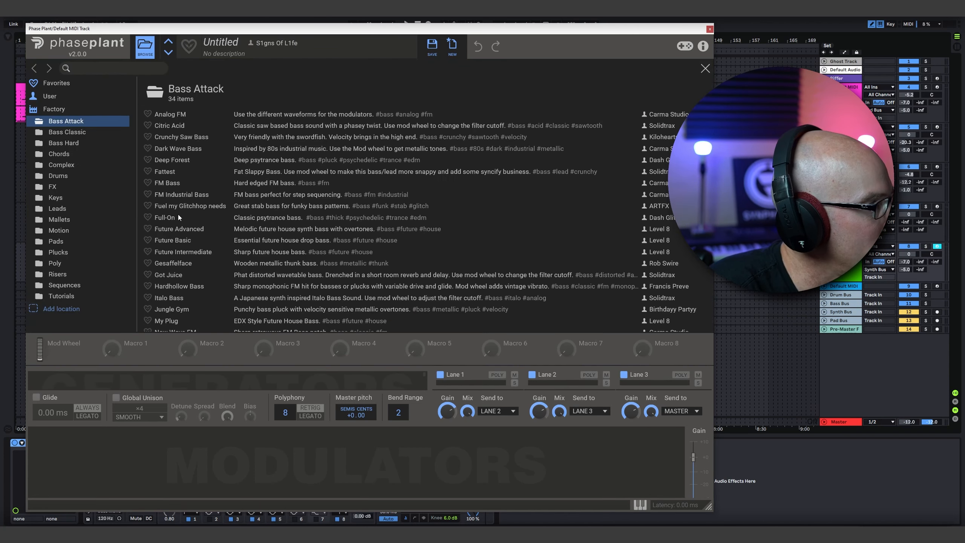
click(48, 97)
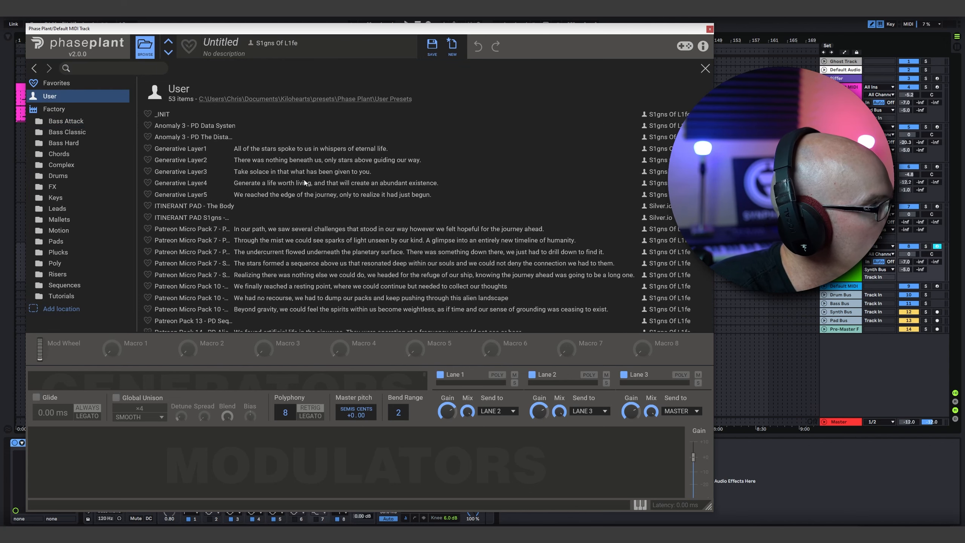
scroll(307, 178, down, 8)
scroll(381, 217, down, 2)
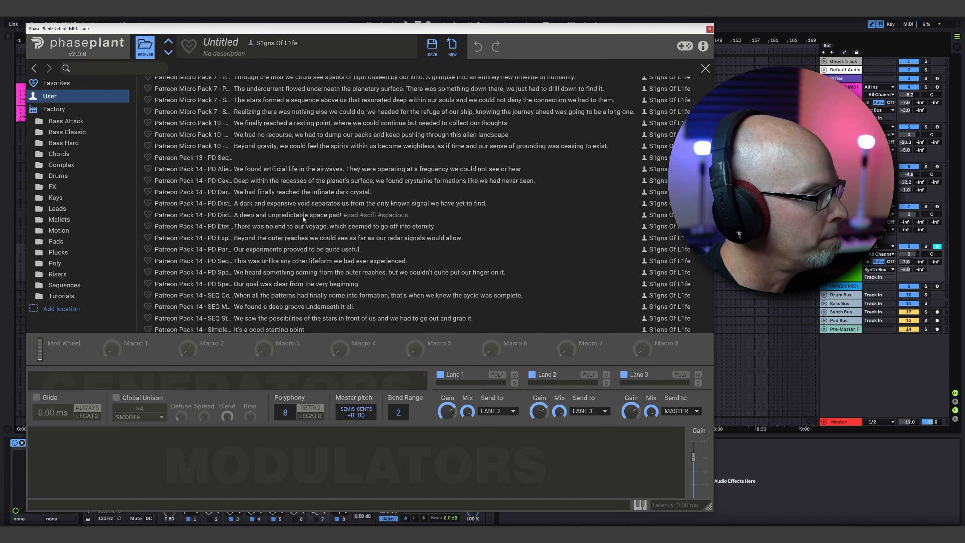
click(372, 216)
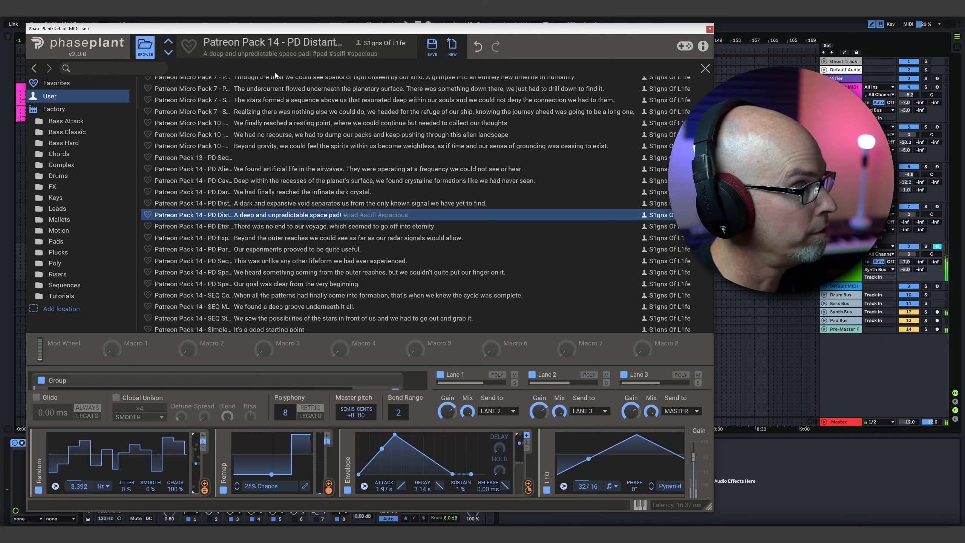
click(151, 53)
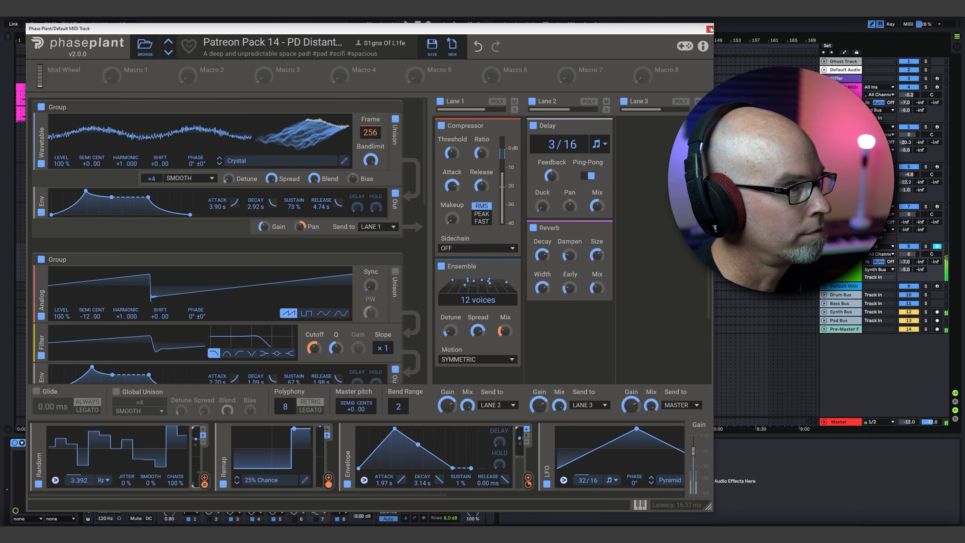
click(710, 29)
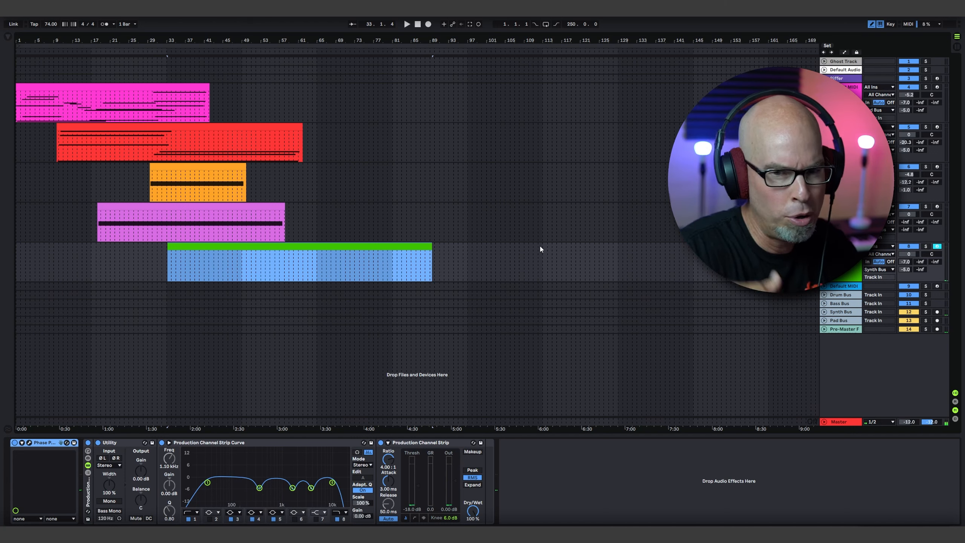
Open the empty Phase Plant clip in an enlarged note editor and turn its grid off
double_click(408, 246)
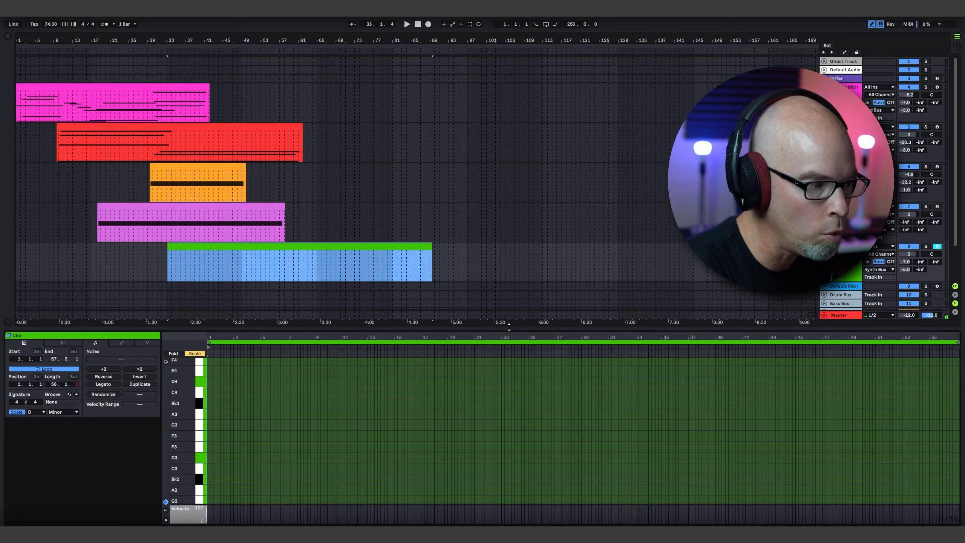
drag(509, 327, 510, 232)
right_click(397, 240)
click(435, 365)
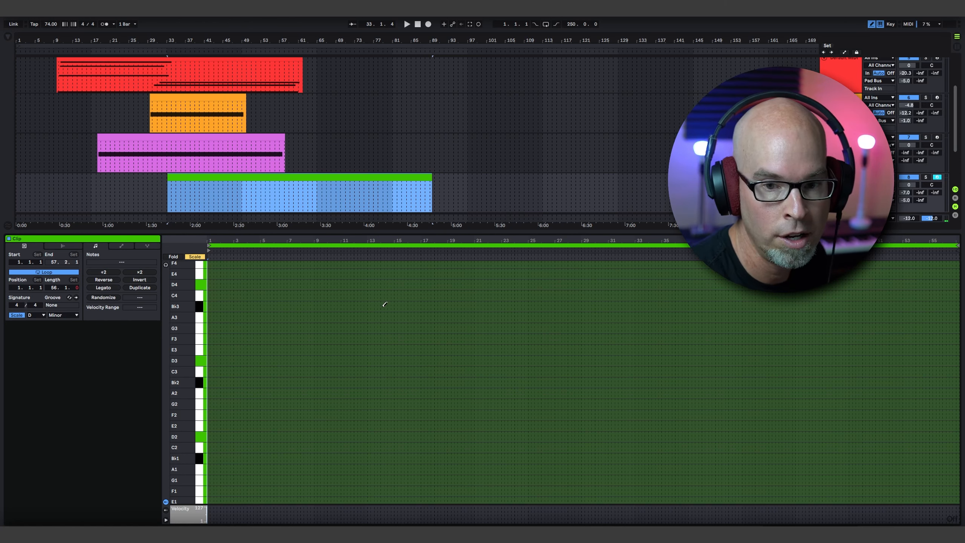
scroll(275, 372, down, 2)
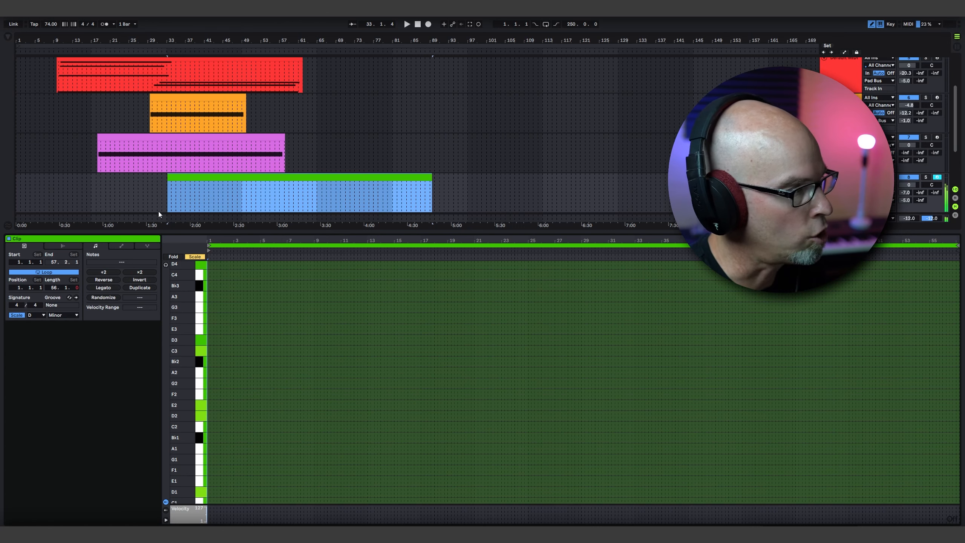
Play the arrangement from bar 33, examine the master's frequency spectrum in SPAN, and close the analyzer
click(166, 188)
key(space)
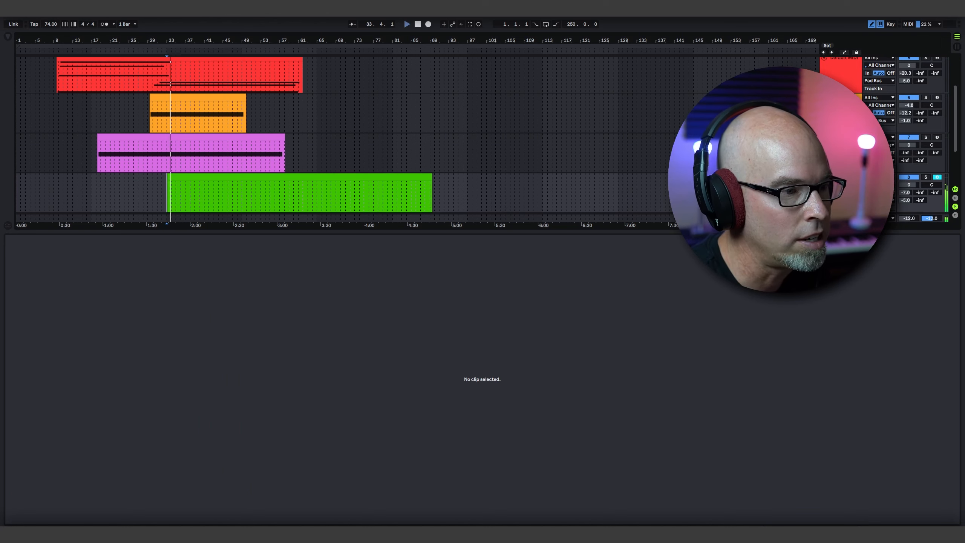
key(shift+Tab)
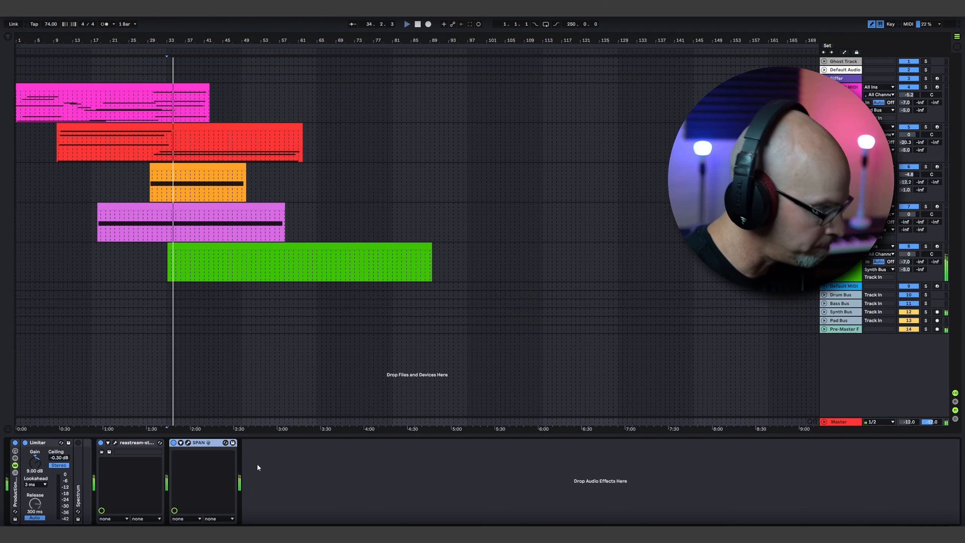
click(188, 442)
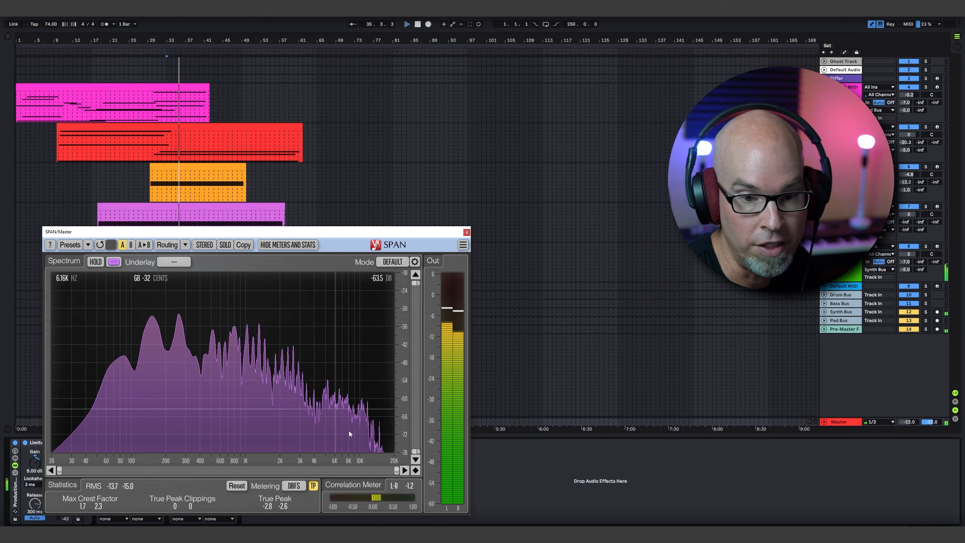
click(466, 231)
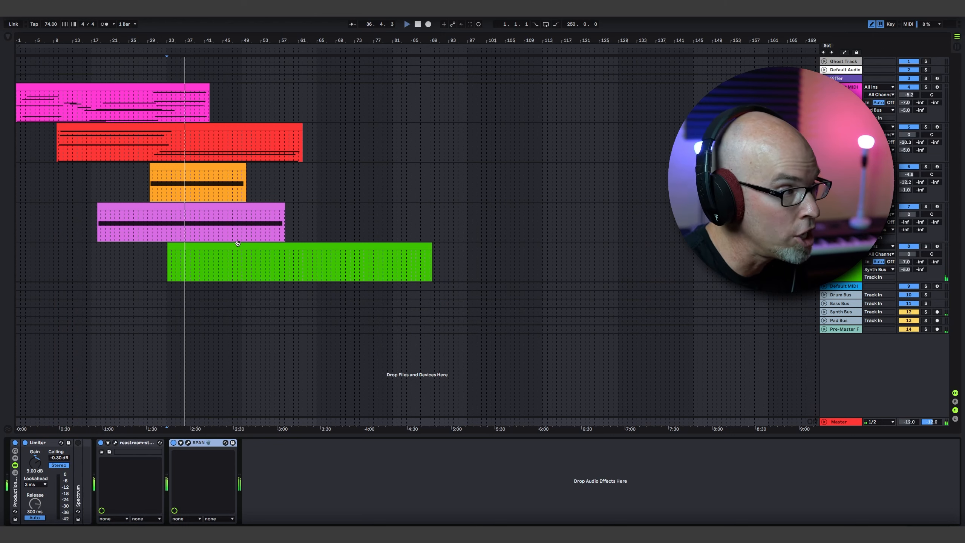
Reopen the Phase Plant clip's notes and change the clip's color to blue
click(211, 258)
double_click(199, 244)
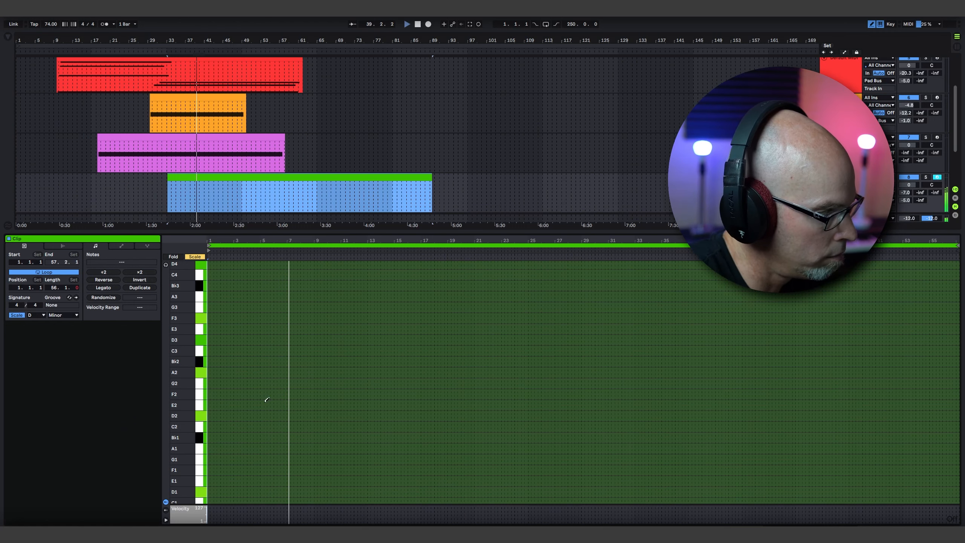
scroll(289, 388, down, 2)
scroll(279, 350, up, 1)
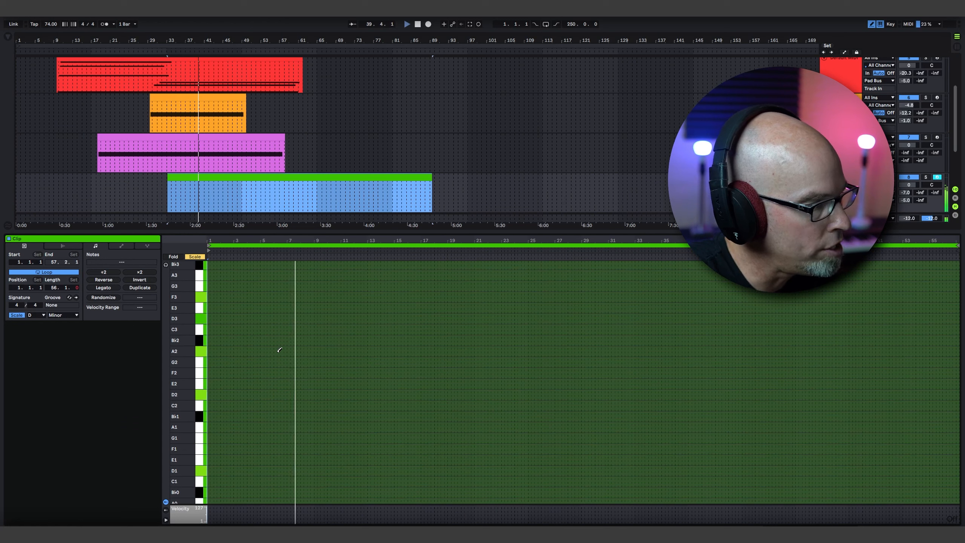
right_click(237, 175)
click(319, 345)
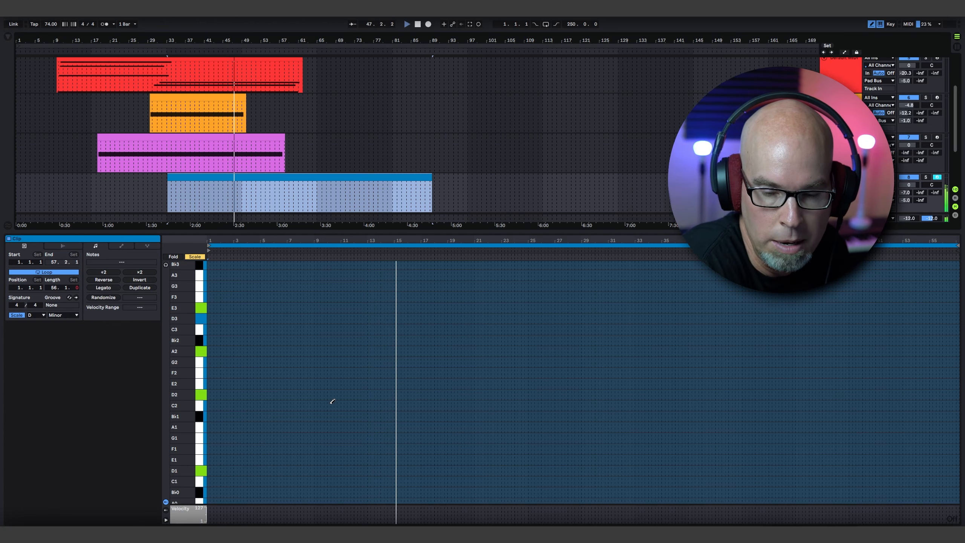
Draw long D1, D2, A2 and E3 notes with staggered starts near bar 1, ending at about bars 26, 24, 19 and 15
scroll(304, 367, down, 2)
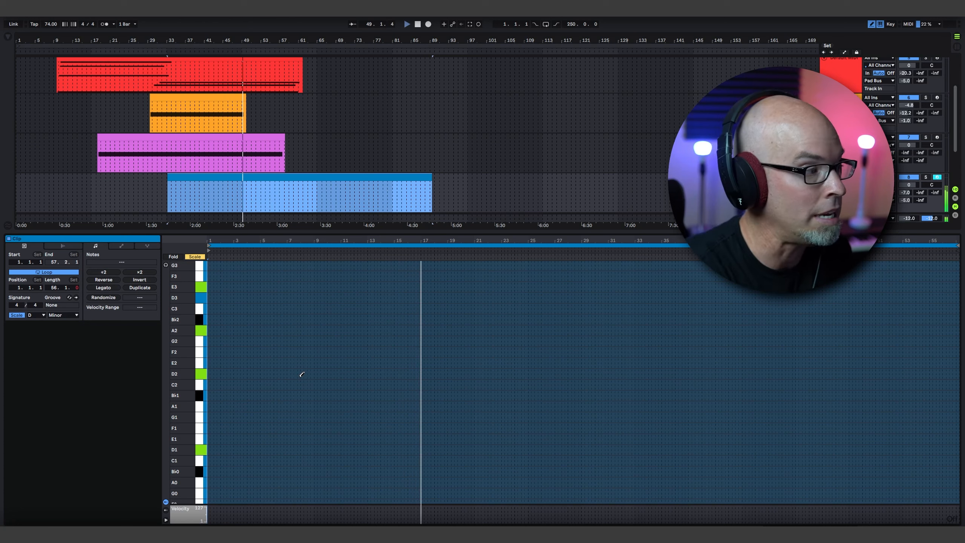
right_click(249, 443)
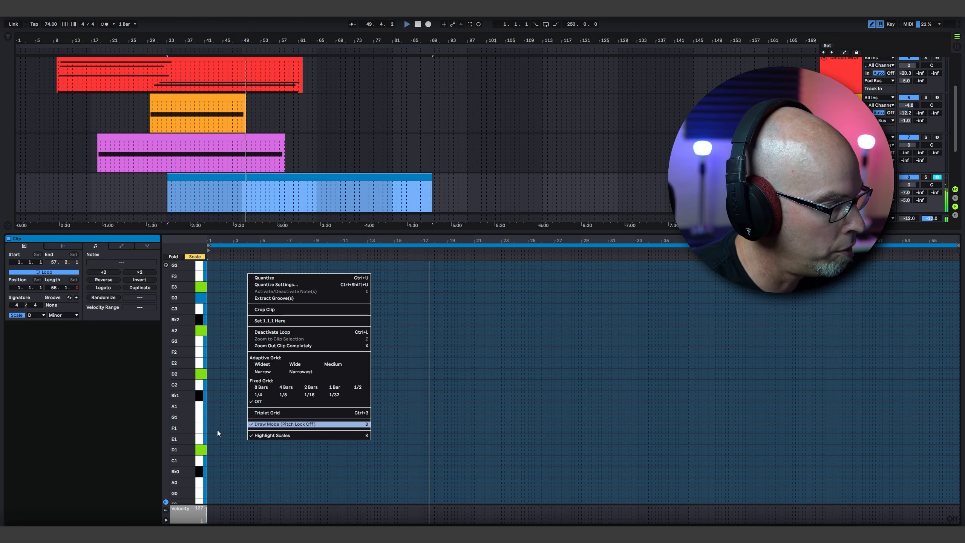
click(212, 447)
mouse_move(210, 449)
mouse_down()
mouse_move(523, 441)
mouse_move(546, 421)
mouse_move(538, 471)
mouse_up()
mouse_move(216, 369)
mouse_down()
mouse_move(538, 364)
mouse_move(528, 308)
mouse_move(522, 316)
mouse_up()
mouse_move(215, 328)
mouse_down()
mouse_move(472, 312)
mouse_move(469, 322)
mouse_move(453, 321)
mouse_up()
mouse_move(230, 286)
mouse_down()
mouse_move(508, 276)
mouse_move(515, 224)
mouse_move(496, 275)
mouse_move(399, 274)
mouse_up()
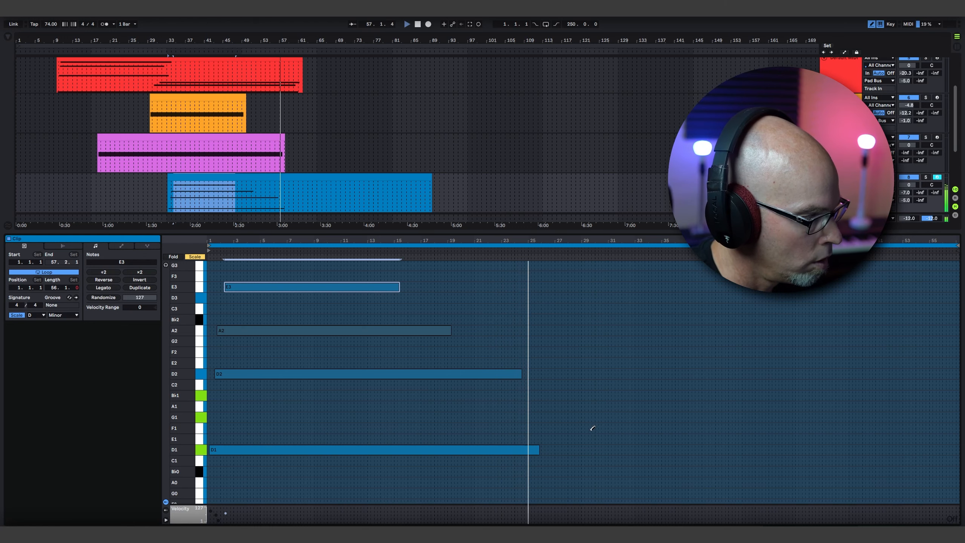
Extend the D1 note to about bar 50, and draw staggered G1, Bb1 and Bb2 notes about 19 to 20 bars long from around bar 22
scroll(586, 407, down, 1)
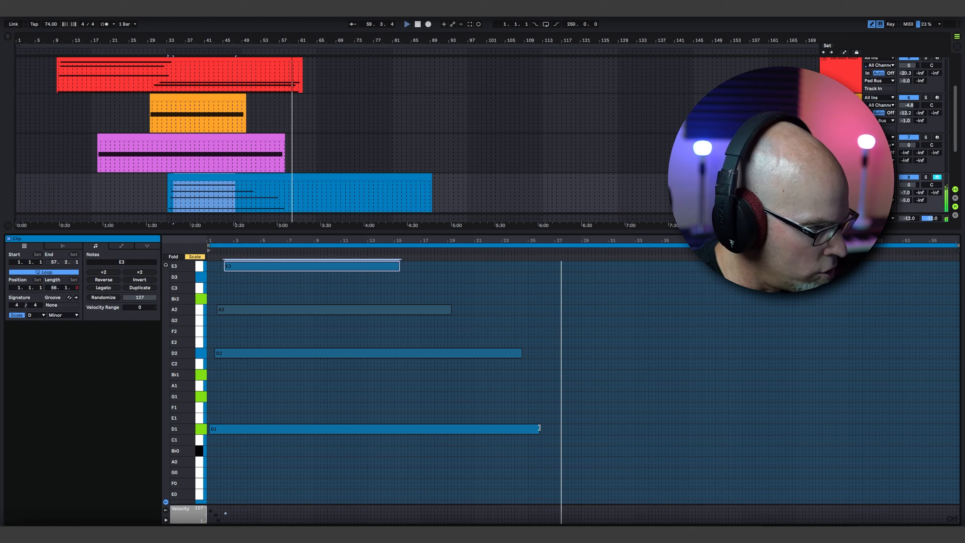
drag(539, 427, 862, 428)
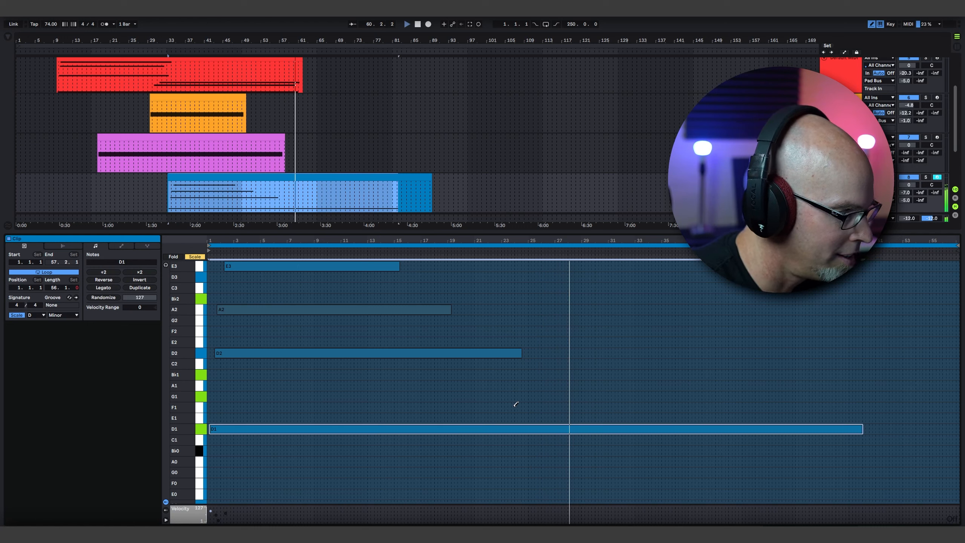
drag(501, 395, 747, 396)
drag(510, 374, 758, 374)
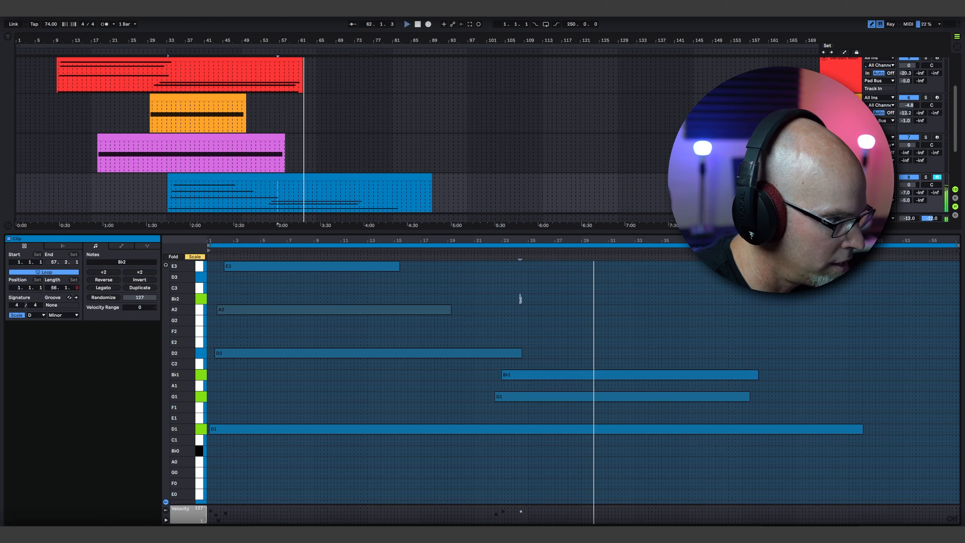
mouse_move(521, 298)
mouse_down()
mouse_move(855, 327)
mouse_move(860, 319)
mouse_move(836, 319)
mouse_move(784, 351)
mouse_move(784, 362)
mouse_move(787, 346)
mouse_up()
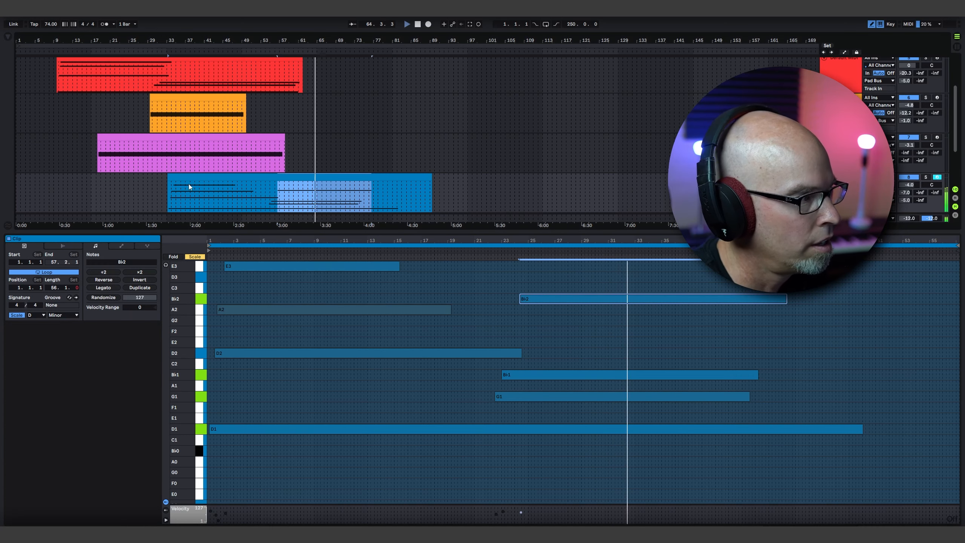
Play the arrangement from the start of the blue clip near bar 33, and enlarge the arrangement view
click(171, 191)
key(space)
key(space)
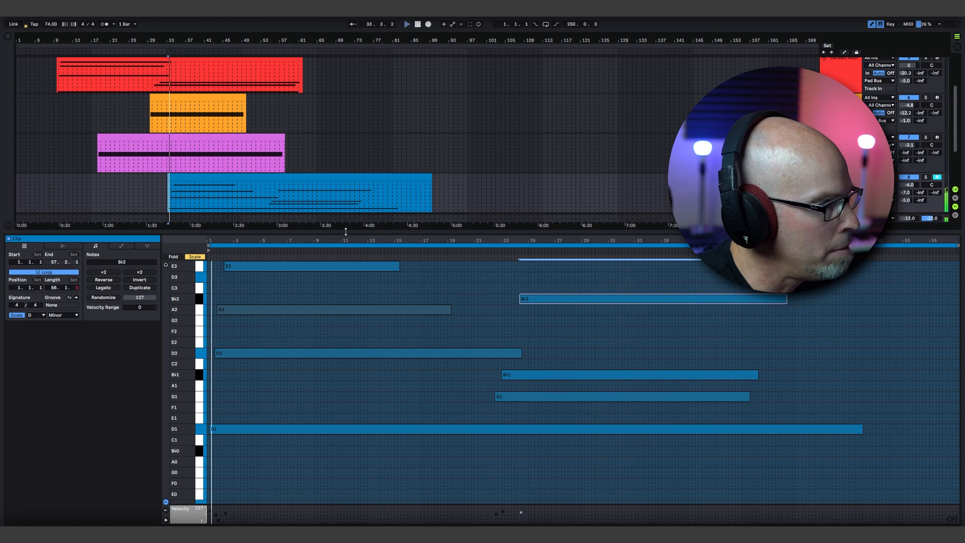
double_click(343, 231)
drag(218, 139, 413, 142)
drag(248, 206, 471, 208)
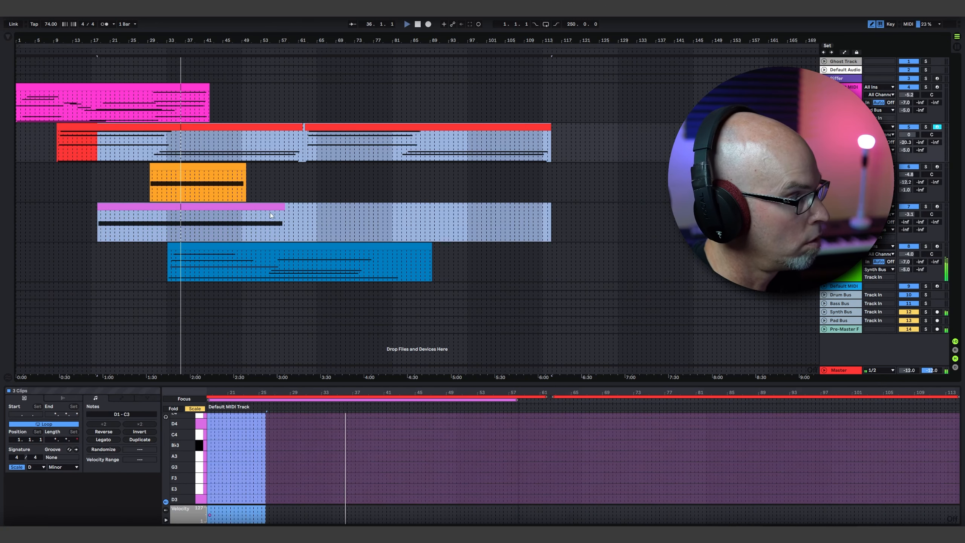
click(339, 212)
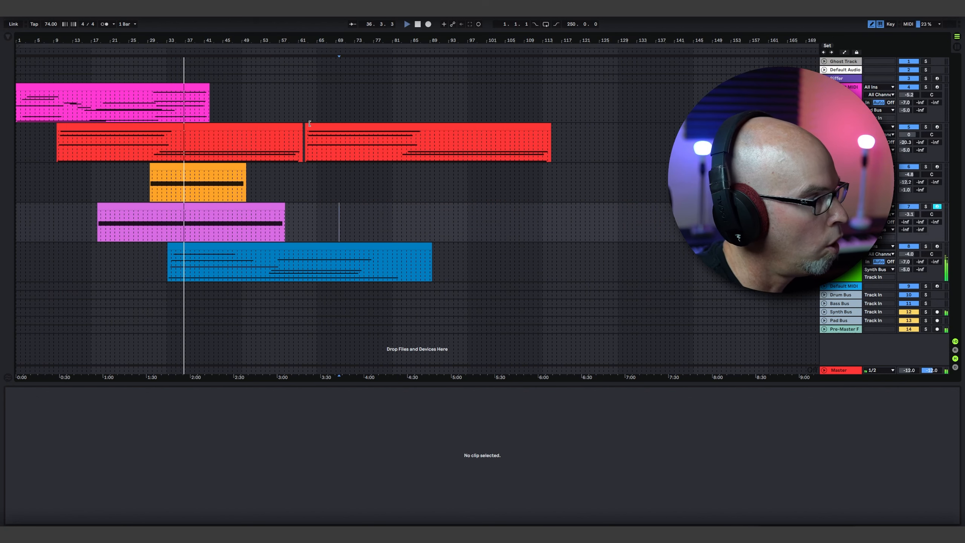
click(312, 127)
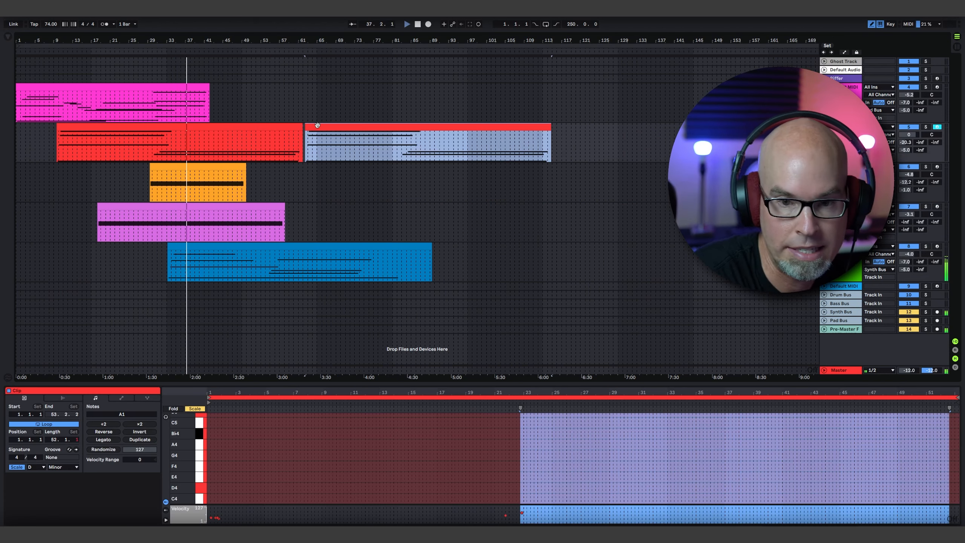
key(Delete)
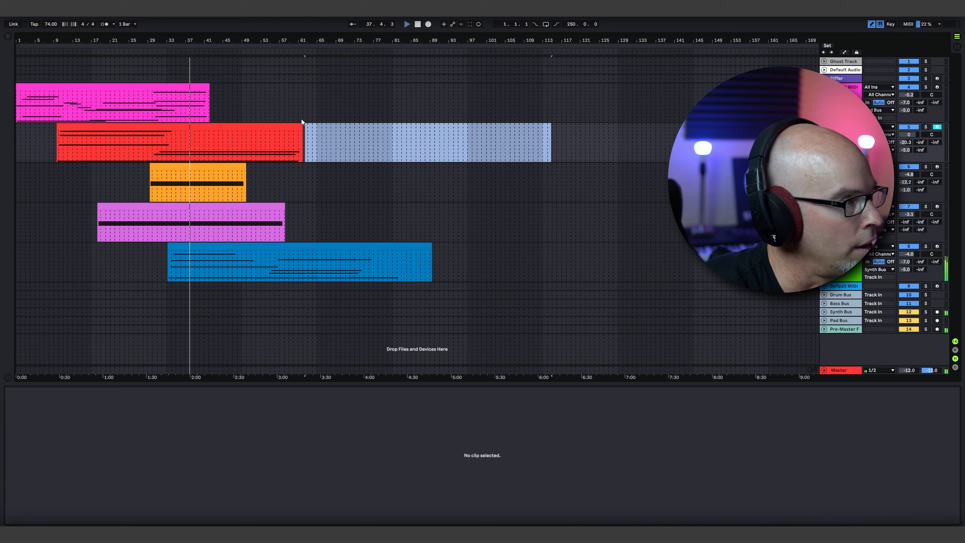
Set the red clip's loop length to 132 bars and extend the clip to about bar 134 of the arrangement
drag(302, 127, 653, 130)
drag(559, 133, 300, 137)
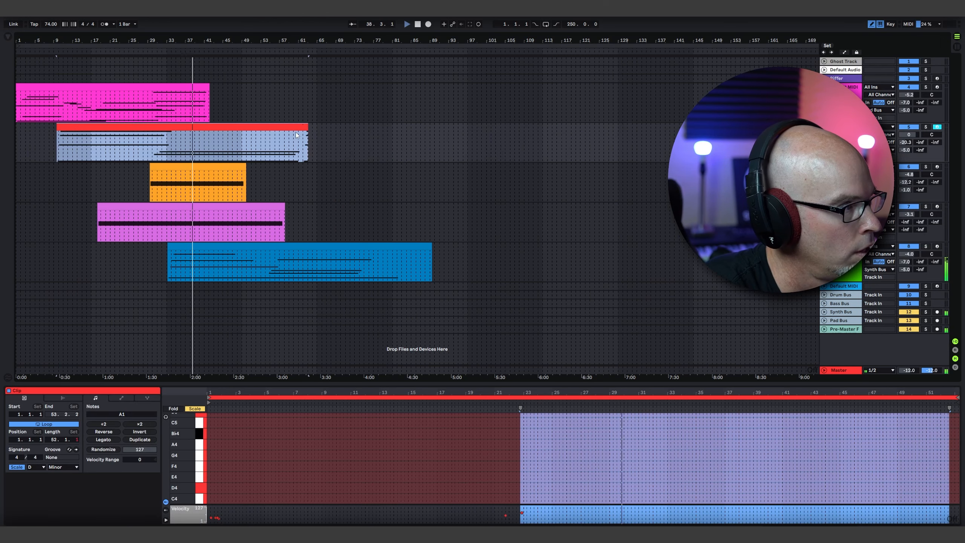
drag(60, 443, 60, 410)
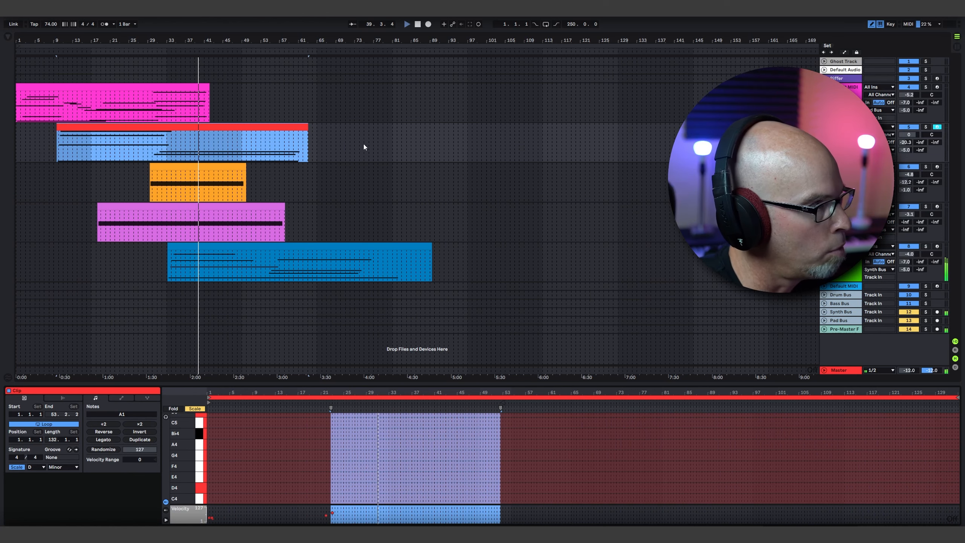
drag(306, 128, 646, 149)
Extend the red clip's D1 note to about bar 117, and draw C2 from about bar 53 to 82 and F2 from 51 to 72
drag(610, 385, 615, 137)
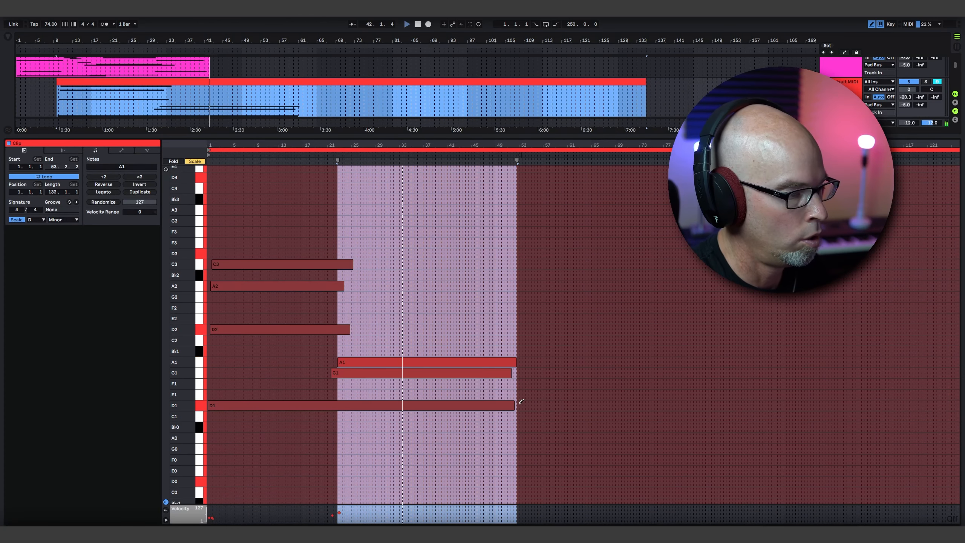
drag(520, 402, 909, 350)
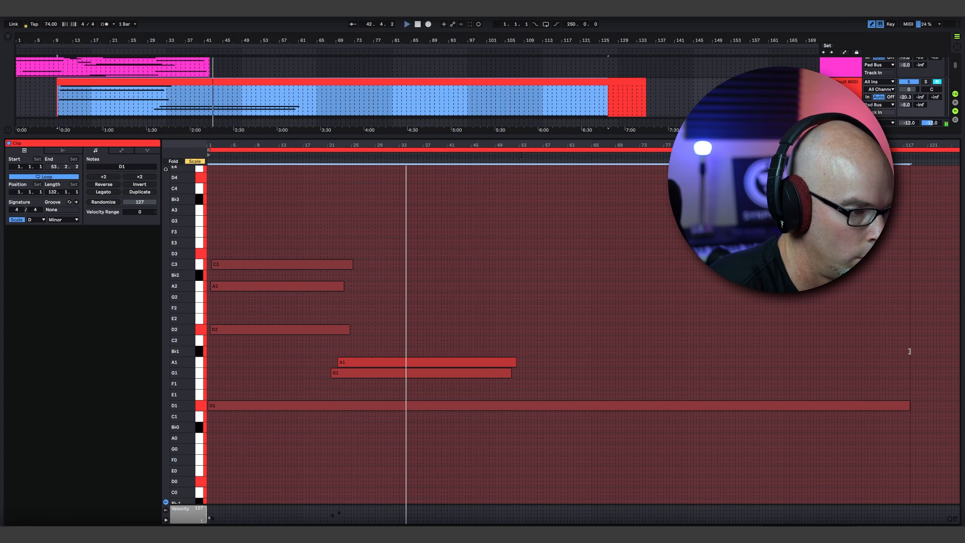
drag(528, 338, 698, 337)
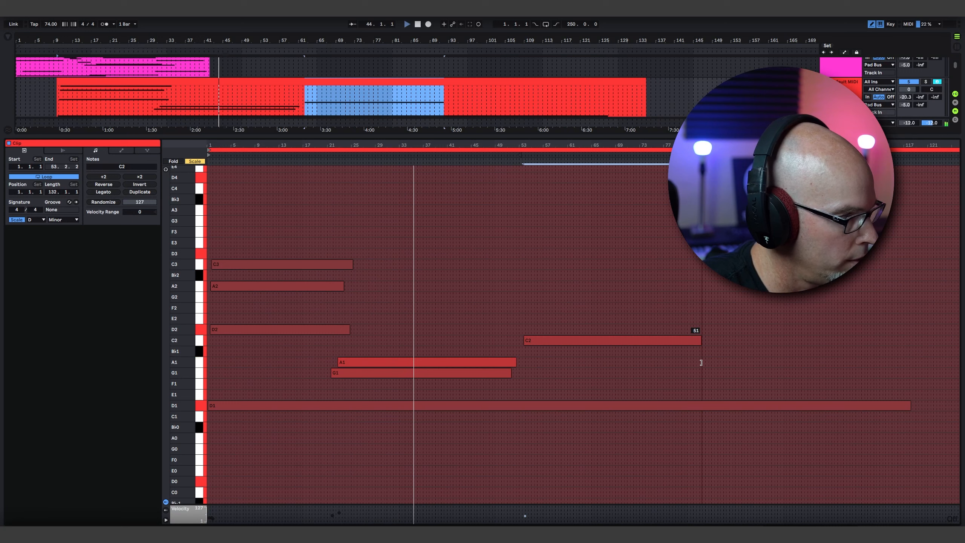
mouse_move(516, 307)
mouse_down()
mouse_move(661, 308)
mouse_move(638, 320)
mouse_up()
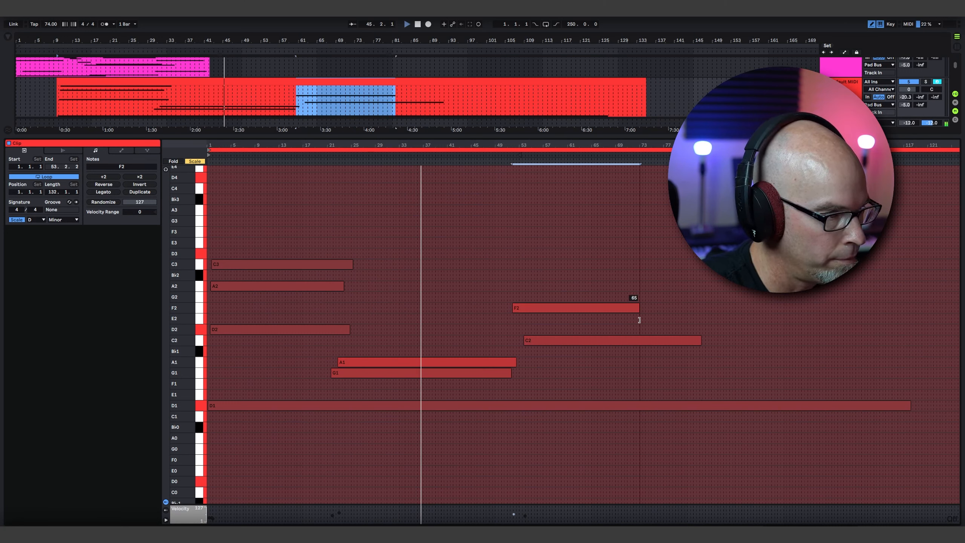
Draw an A2 note from about bar 82 to 102 and an E2 note from about bar 89 to 109
mouse_move(701, 285)
mouse_down()
mouse_move(833, 287)
mouse_move(819, 294)
mouse_up()
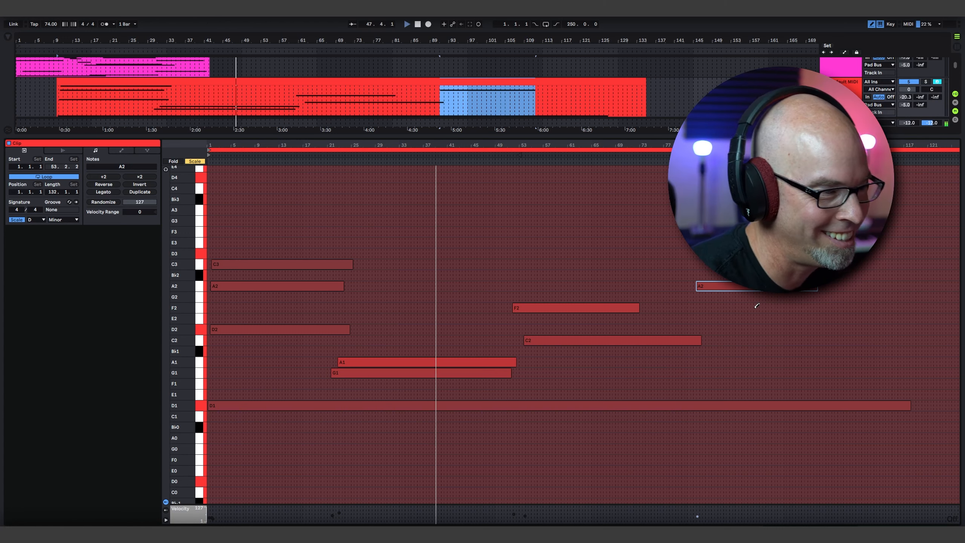
mouse_move(739, 308)
mouse_down()
mouse_move(889, 310)
mouse_move(910, 298)
mouse_move(820, 300)
mouse_up()
key(Delete)
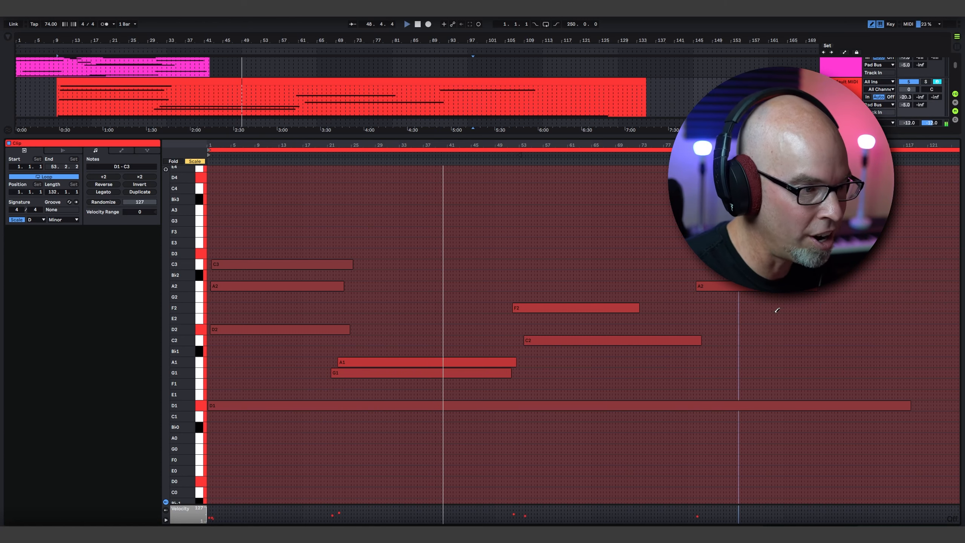
drag(740, 315, 860, 320)
Extend D1 to about bar 131, and draw staggered G1, Bb1, C3 and Bb2 notes starting at about bars 83, 107, 116 and 122
mouse_move(910, 405)
mouse_down()
mouse_move(923, 405)
mouse_move(870, 404)
mouse_move(913, 405)
mouse_up()
scroll(786, 355, down, 3)
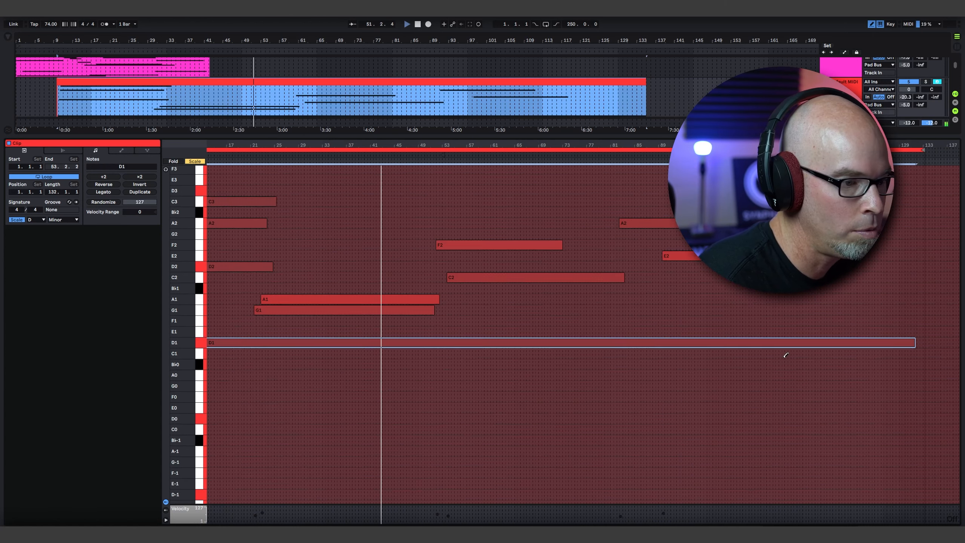
scroll(785, 355, up, 3)
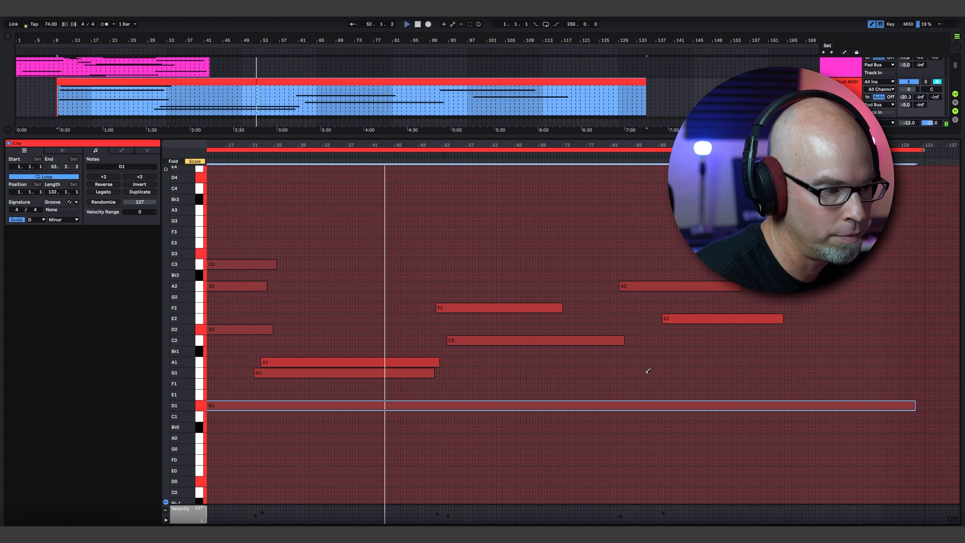
mouse_move(626, 373)
mouse_down()
mouse_move(791, 373)
mouse_move(830, 351)
mouse_up()
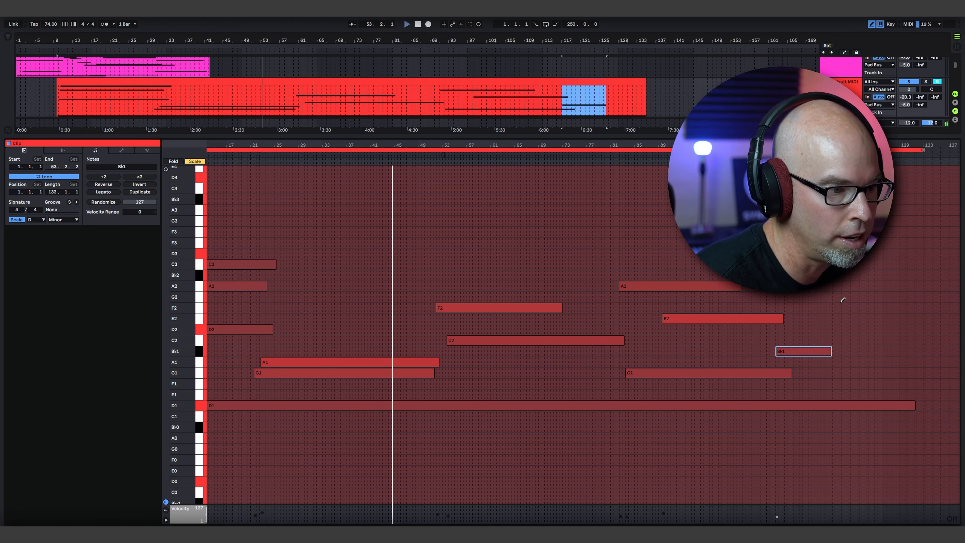
drag(832, 264, 916, 277)
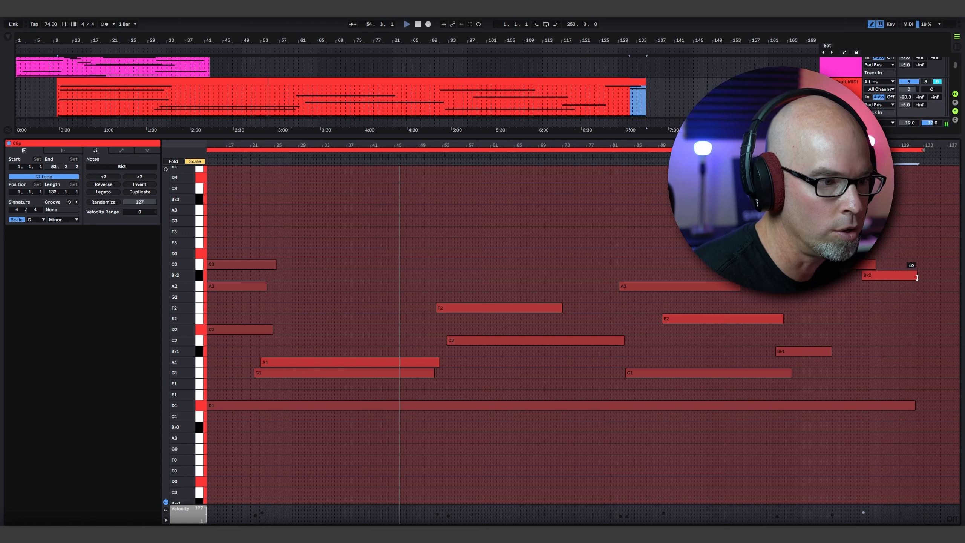
drag(609, 134, 608, 343)
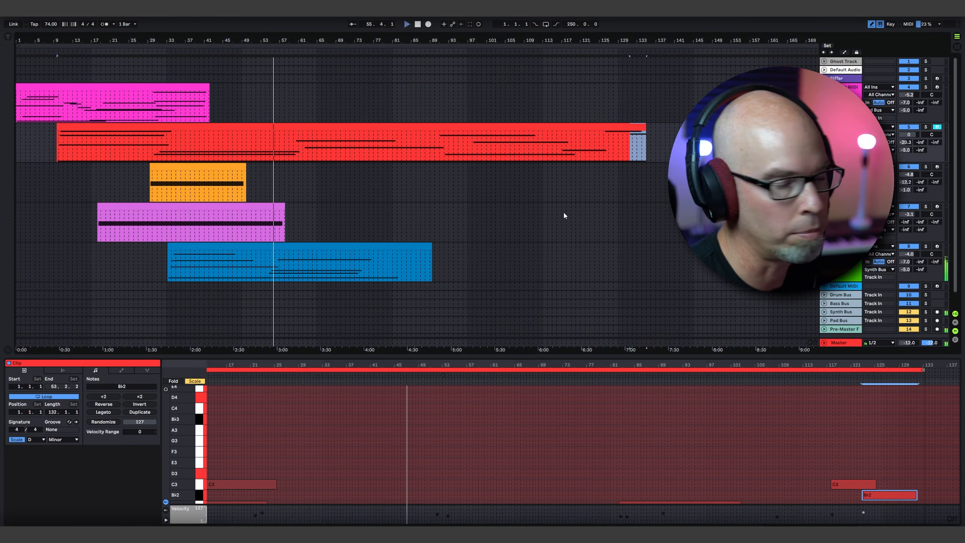
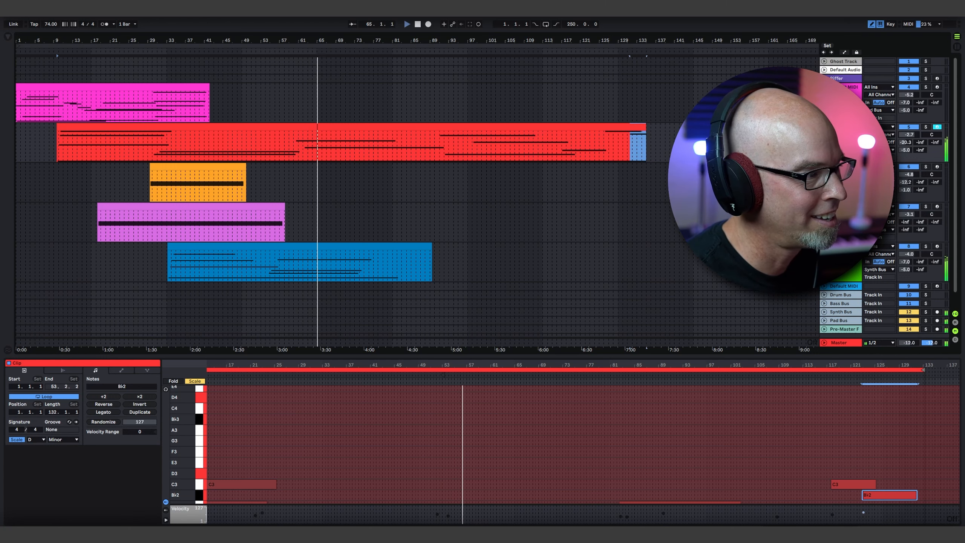
Mark out about bars 81 to 98 on the purple clip's track, and unfold the empty MIDI track below the blue clip
click(264, 207)
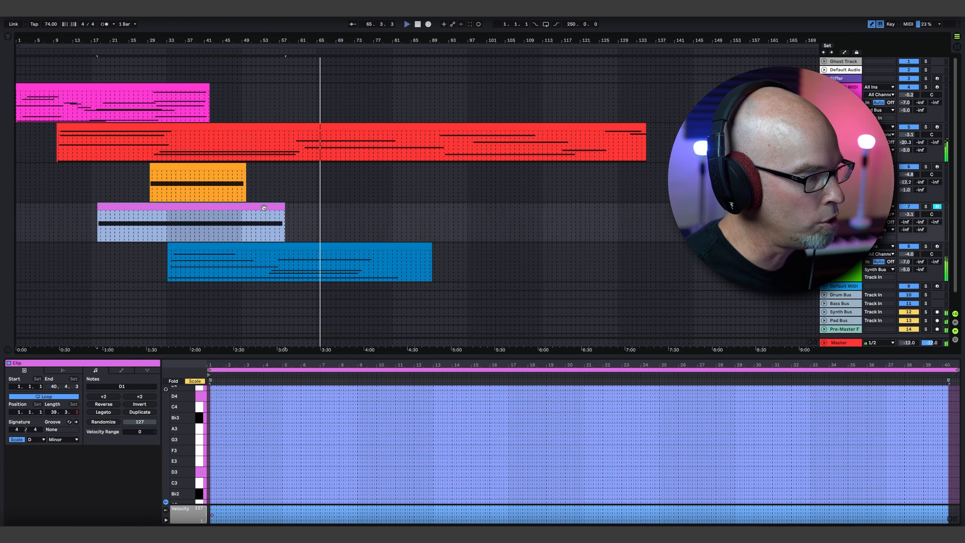
drag(393, 217, 473, 226)
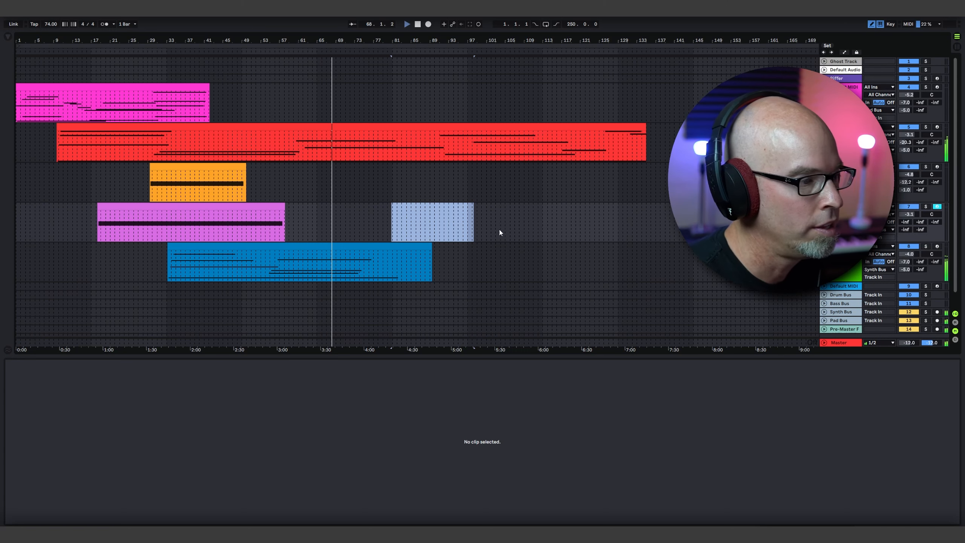
click(824, 286)
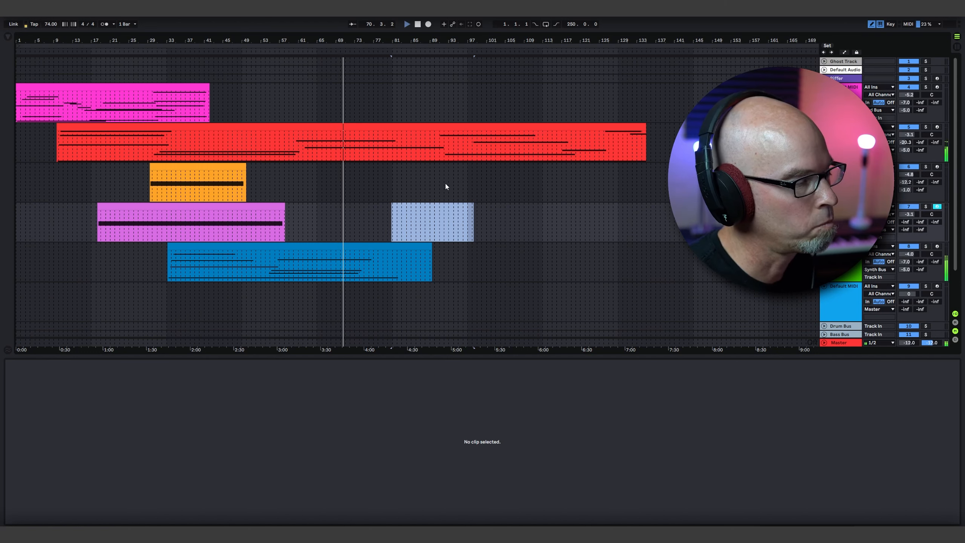
scroll(413, 213, down, 1)
scroll(369, 176, down, 1)
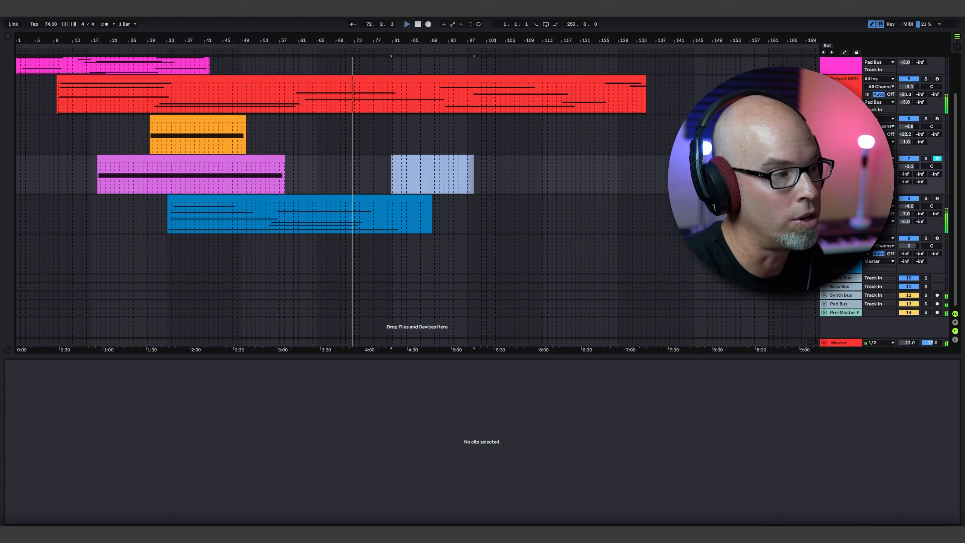
scroll(590, 216, up, 3)
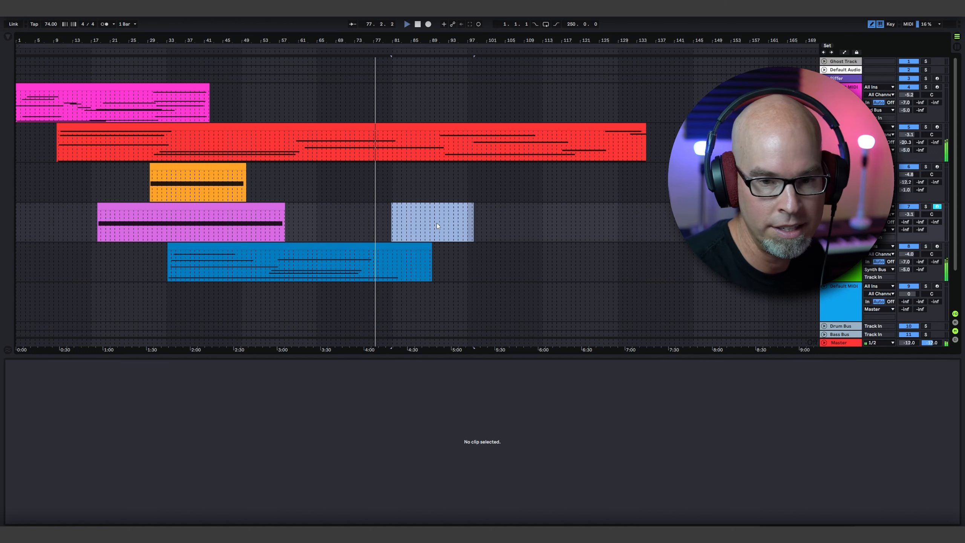
Examine the master's frequency spectrum and levels in SPAN during playback, and close the analyzer
click(840, 341)
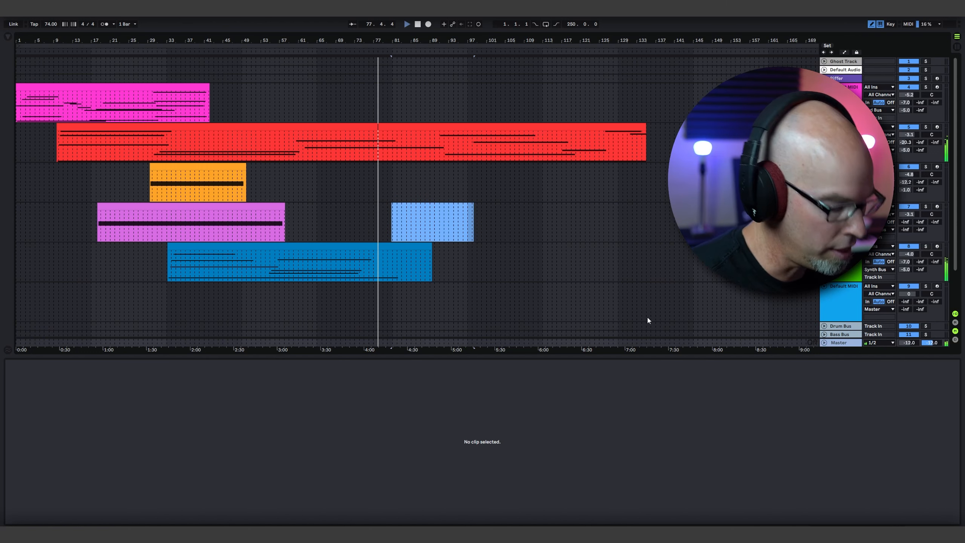
key(shift+Tab)
click(185, 443)
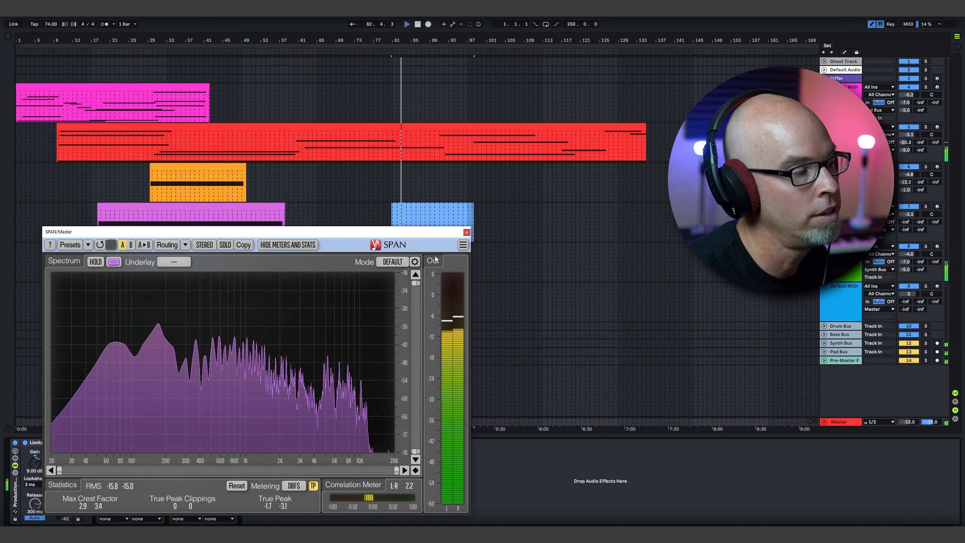
click(466, 232)
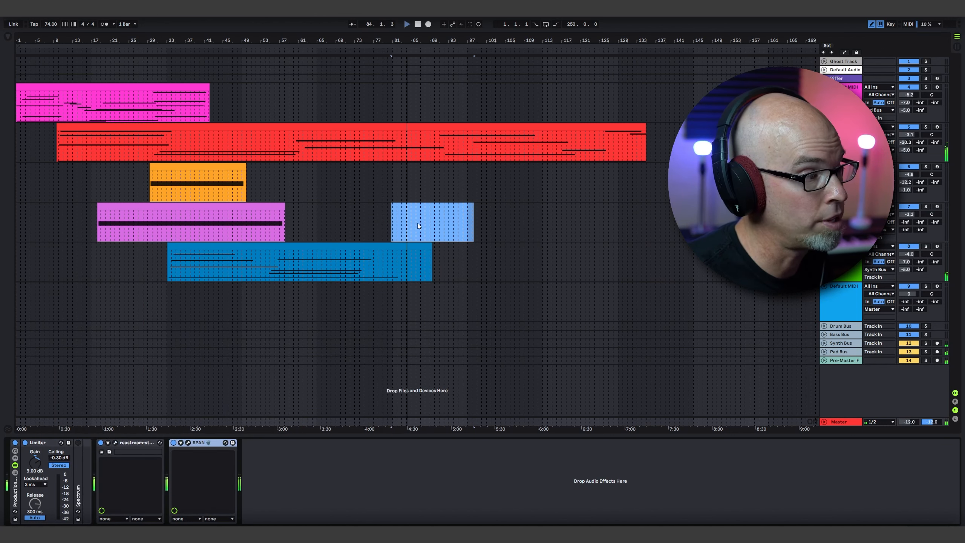
Create an empty MIDI clip on the Hive track from about bar 81 to bar 99
click(395, 224)
drag(475, 226, 479, 225)
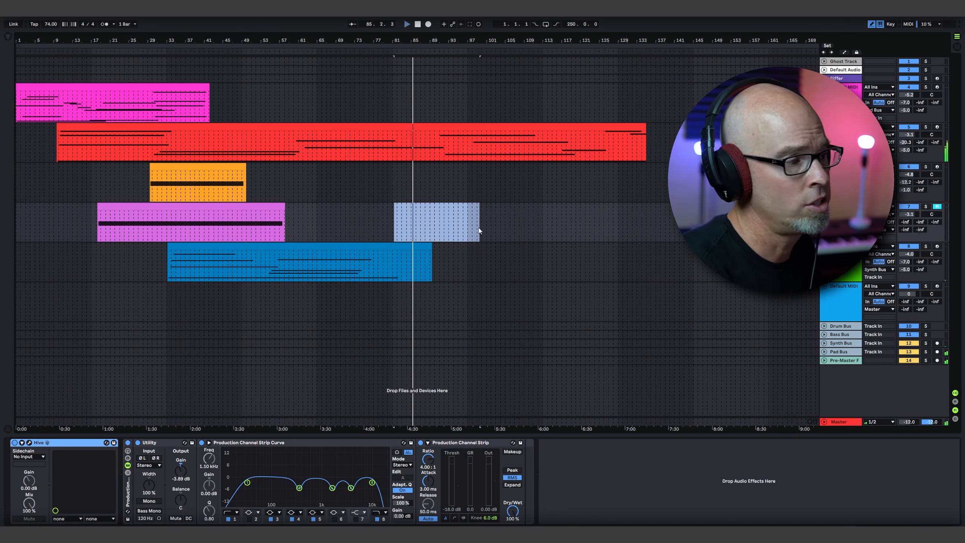
drag(387, 217, 472, 218)
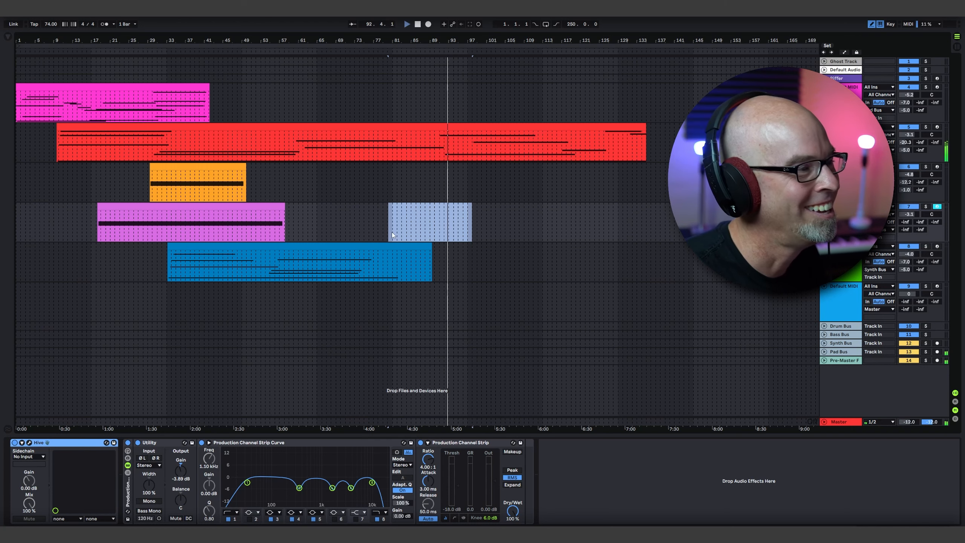
drag(395, 225, 402, 224)
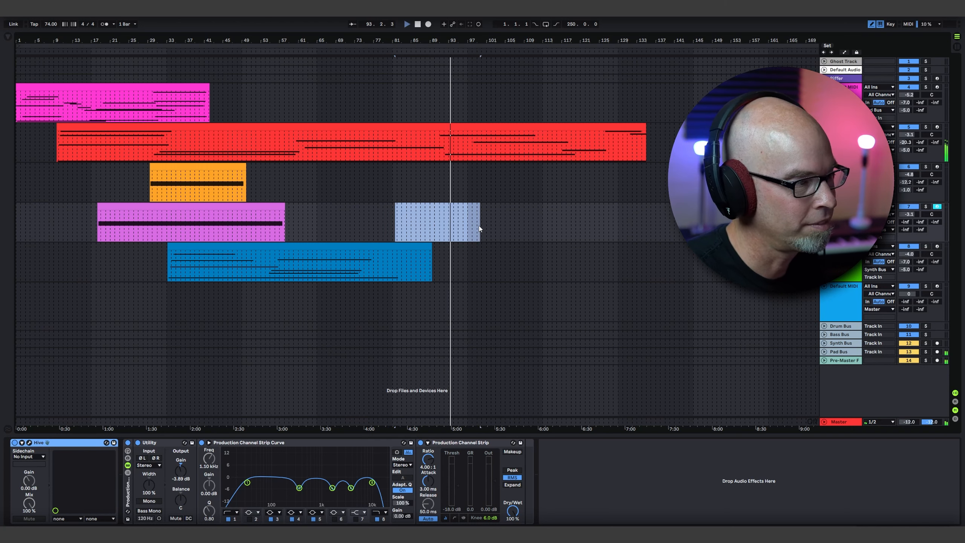
double_click(480, 224)
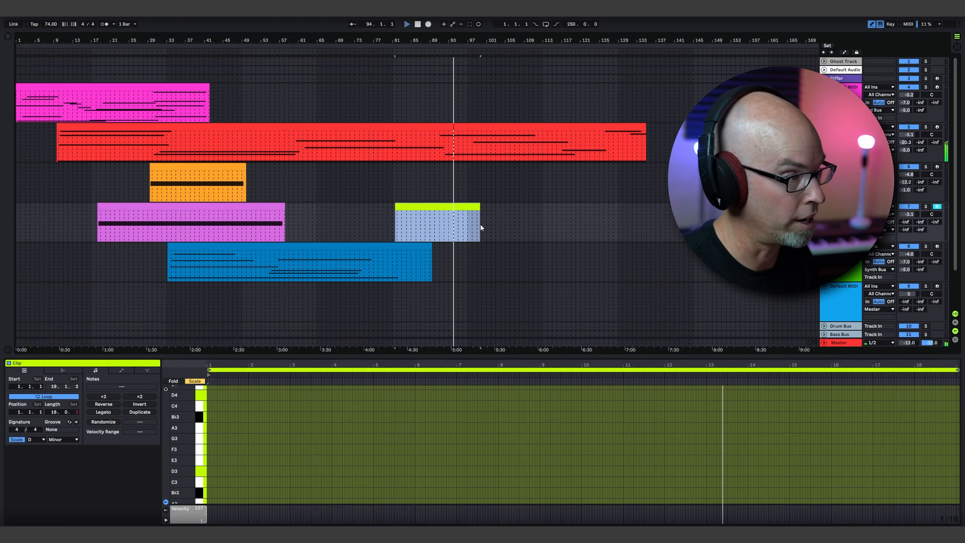
Turn off the new clip's note grid and draw an A1 note from just after bar 1 to just past bar 5
drag(582, 357, 581, 189)
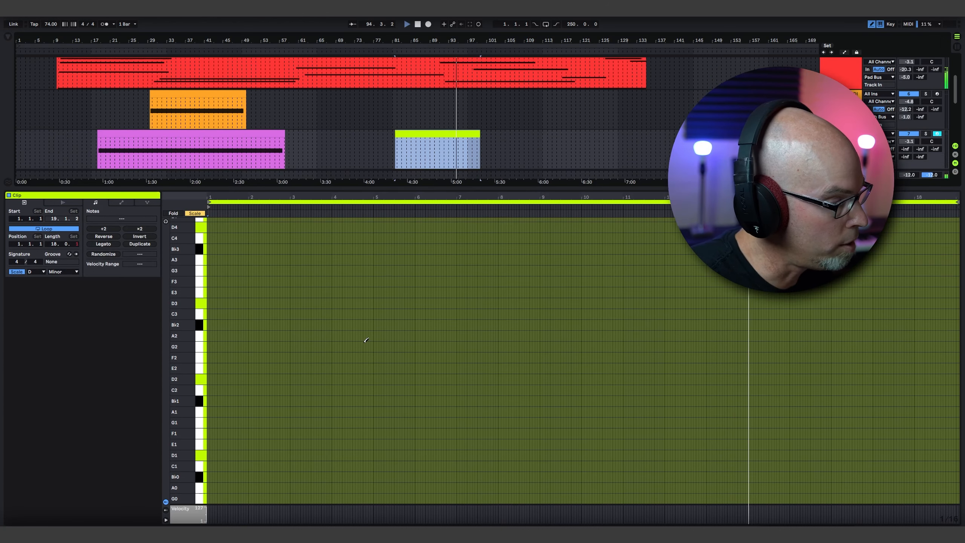
scroll(341, 342, down, 1)
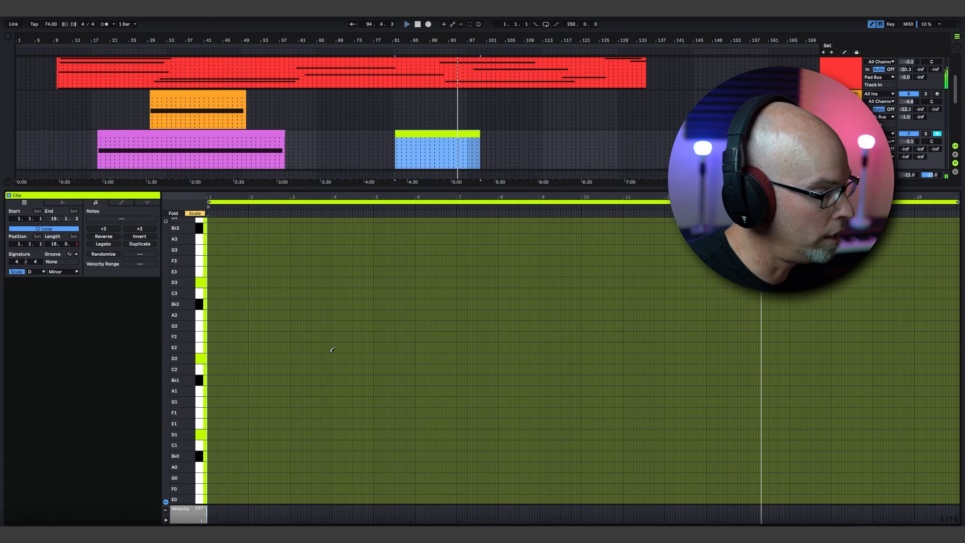
right_click(218, 380)
click(280, 343)
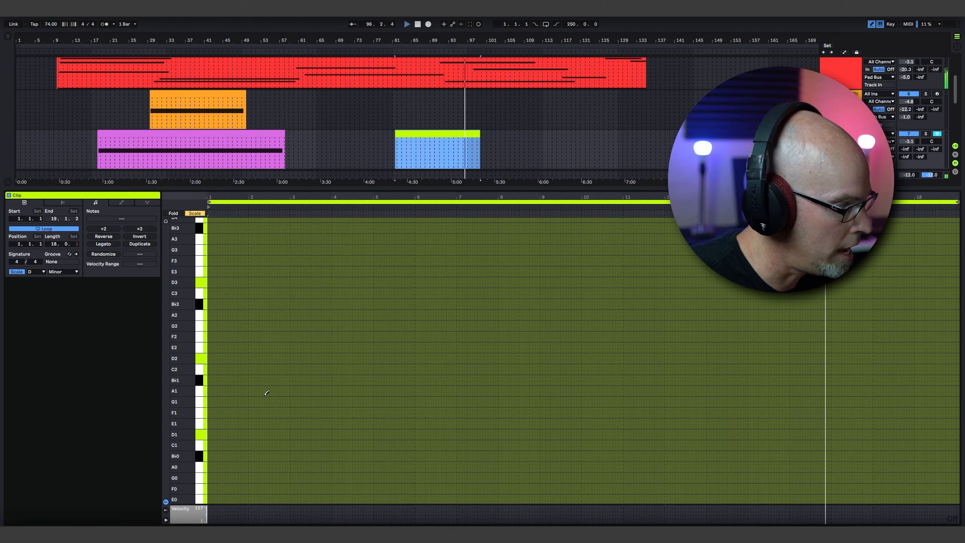
mouse_move(215, 391)
mouse_down()
mouse_move(435, 388)
mouse_move(388, 387)
mouse_up()
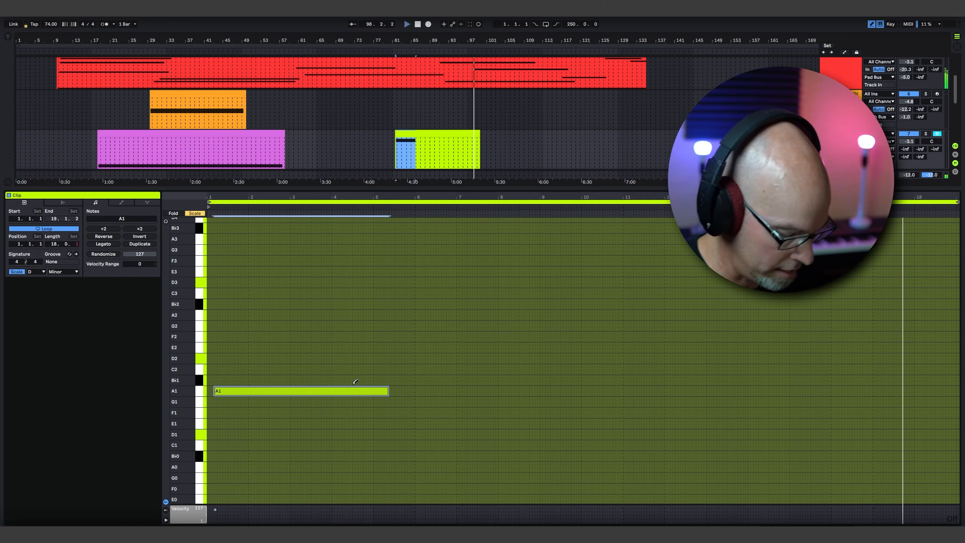
Replace the A1 note with a rising run of long B♭1, C2 and D2 notes starting near bars 1, 7 and 13
key(Delete)
mouse_move(221, 379)
mouse_down()
mouse_move(467, 381)
mouse_move(377, 376)
mouse_move(444, 364)
mouse_move(442, 356)
mouse_move(449, 442)
mouse_move(448, 414)
mouse_up()
mouse_move(463, 369)
mouse_down()
mouse_move(713, 357)
mouse_move(723, 371)
mouse_move(714, 358)
mouse_move(955, 355)
mouse_move(896, 340)
mouse_move(875, 347)
mouse_up()
Set the clip's loop length to 28 bars and extend the D2 note to about bar 24
drag(53, 244, 53, 218)
right_click(626, 368)
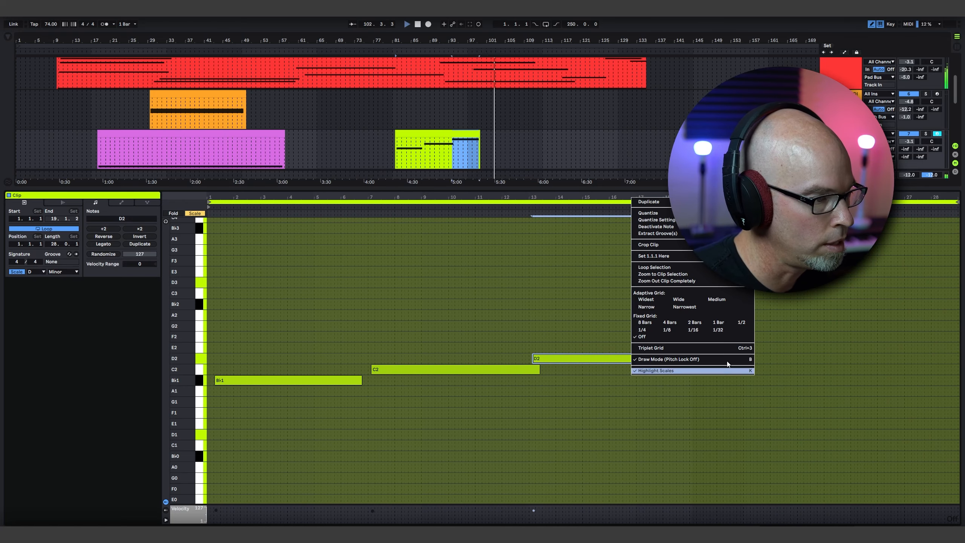
click(524, 322)
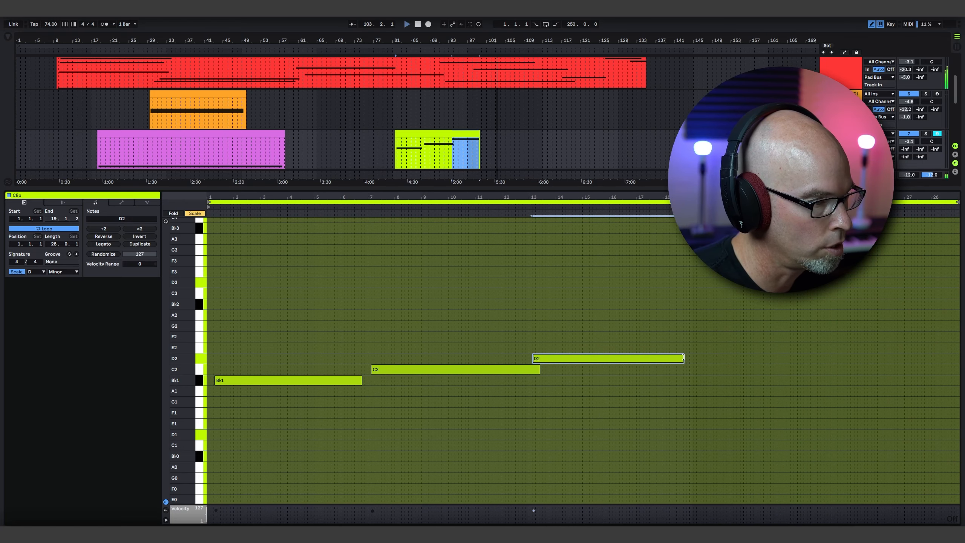
drag(683, 357, 826, 360)
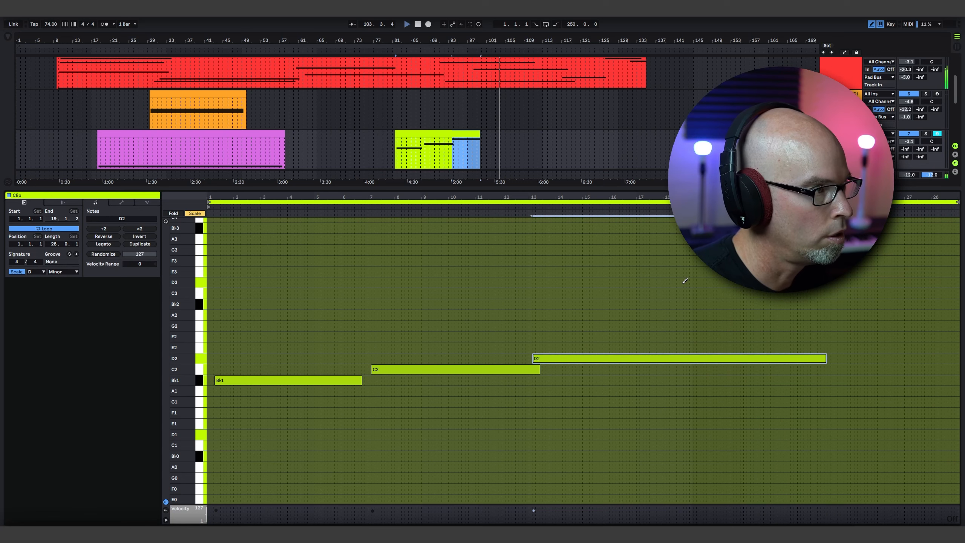
Copy the three-note lime clip to start at about bar 100 on its track, and restart playback from the copy
click(451, 148)
click(434, 133)
drag(434, 132, 547, 144)
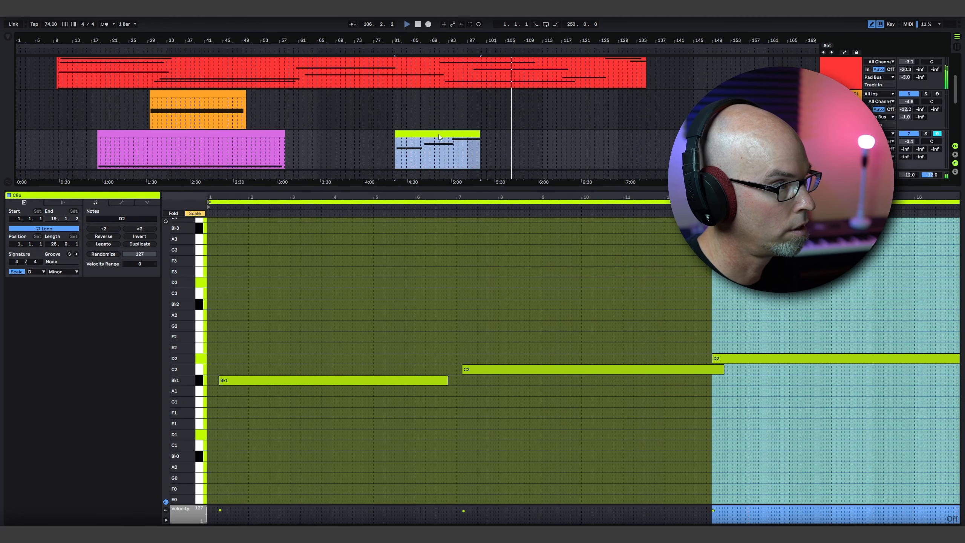
click(435, 133)
mouse_move(436, 133)
mouse_down()
mouse_move(533, 138)
mouse_move(523, 142)
mouse_up()
click(484, 151)
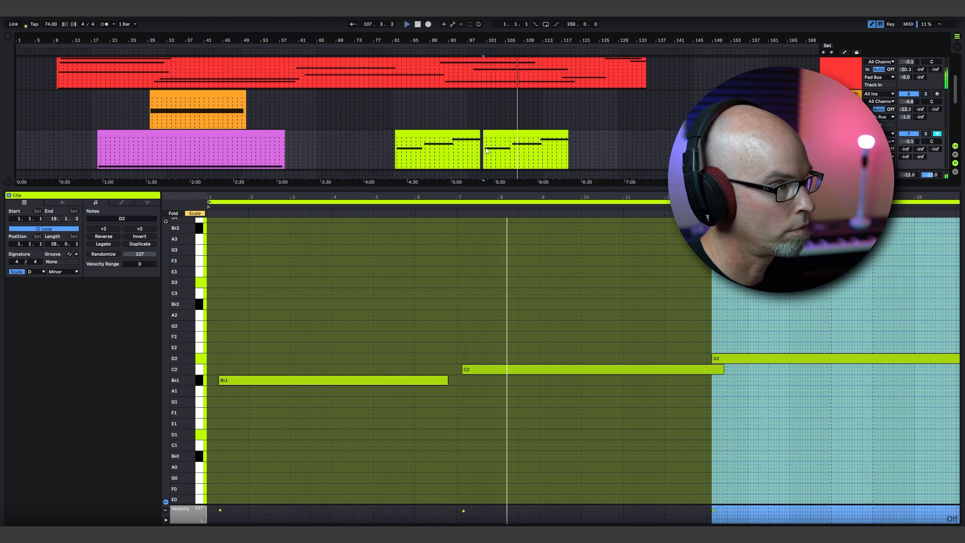
key(space)
key(space)
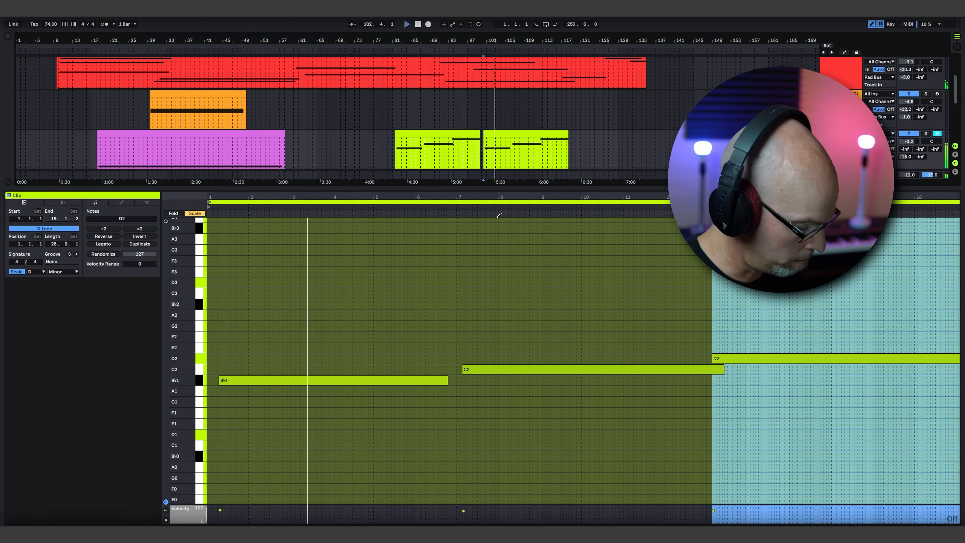
Examine the second wavetable, filter and envelope settings of the lime clips' Hive patch during playback, and close the synth
key(shift+Tab)
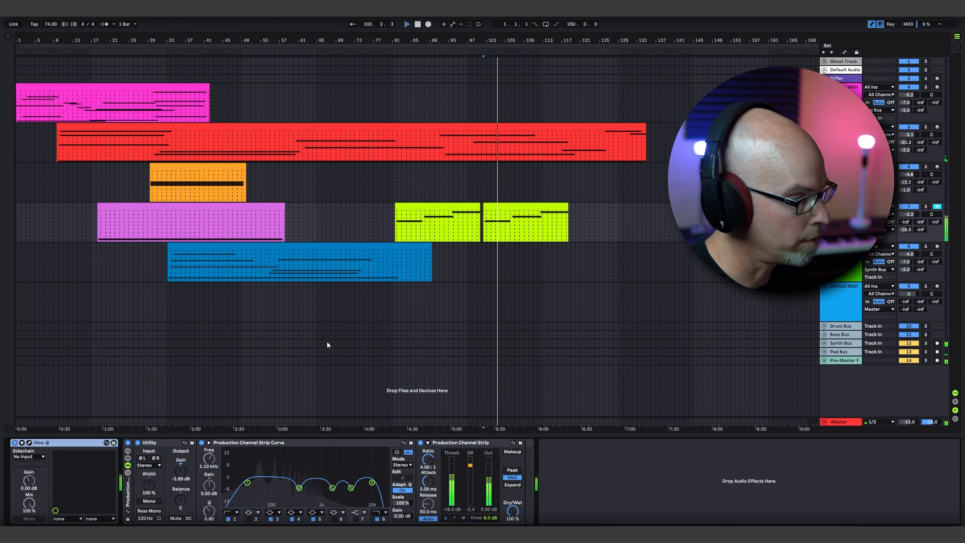
click(29, 442)
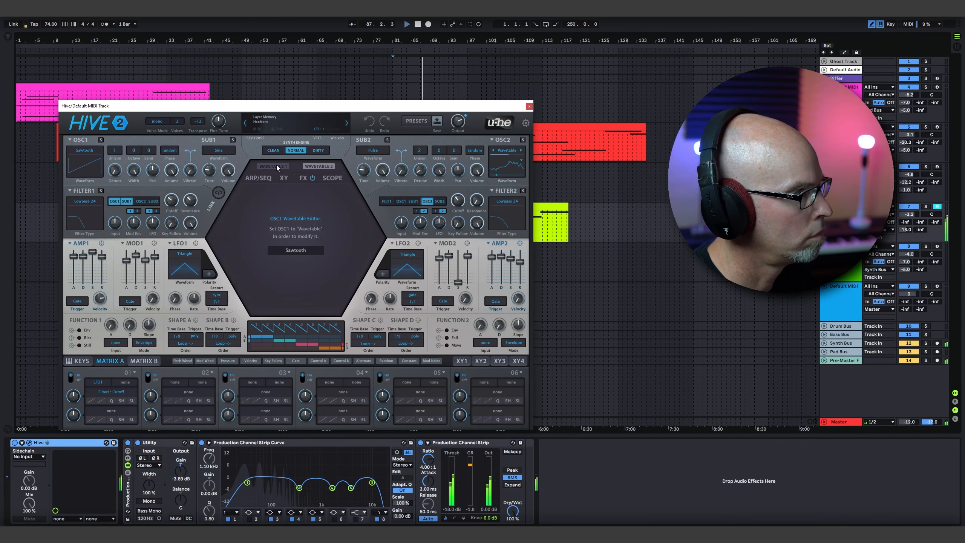
click(315, 167)
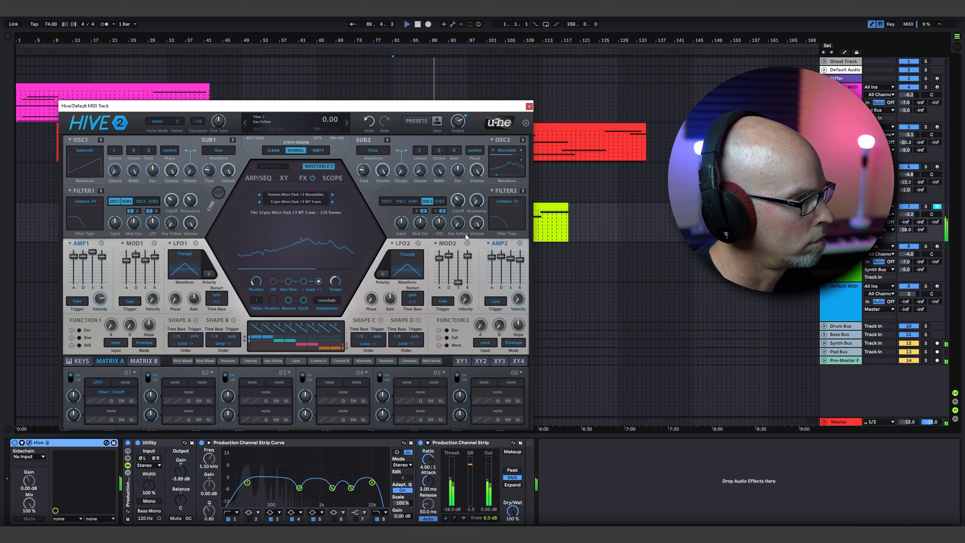
drag(443, 104, 459, 243)
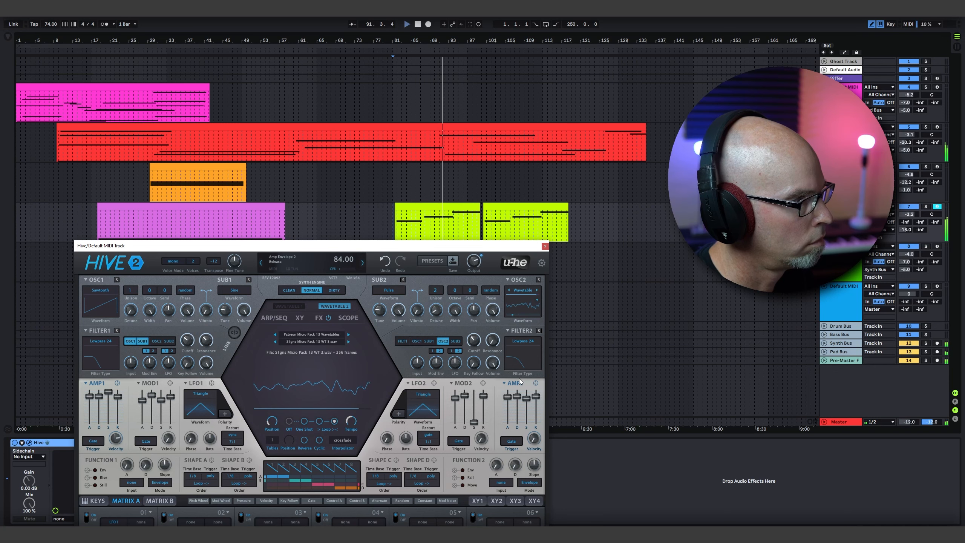
drag(431, 246, 413, 118)
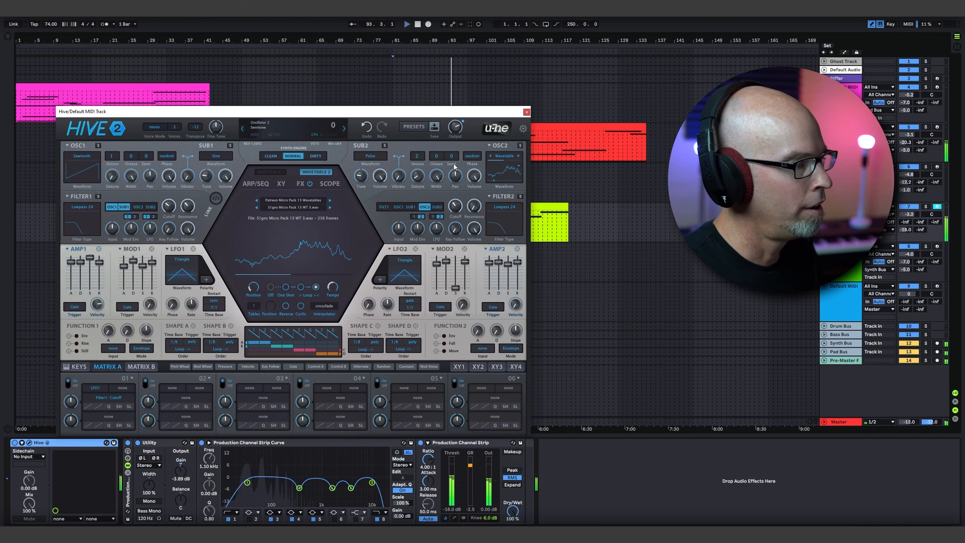
drag(457, 112, 503, 118)
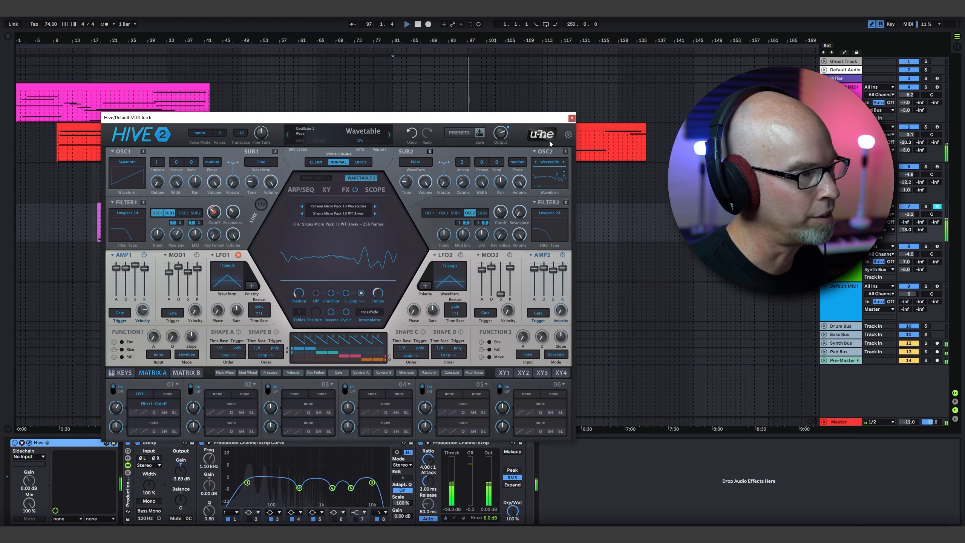
click(571, 119)
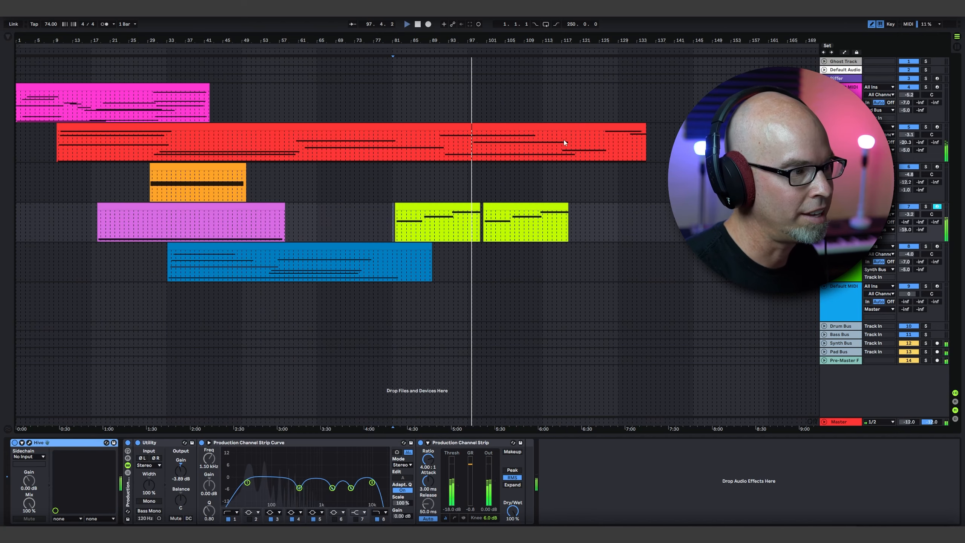
Copy the second lime clip to about bar 118, the orange clip to about bar 99 and the pink clip to about bar 98
drag(502, 209, 587, 210)
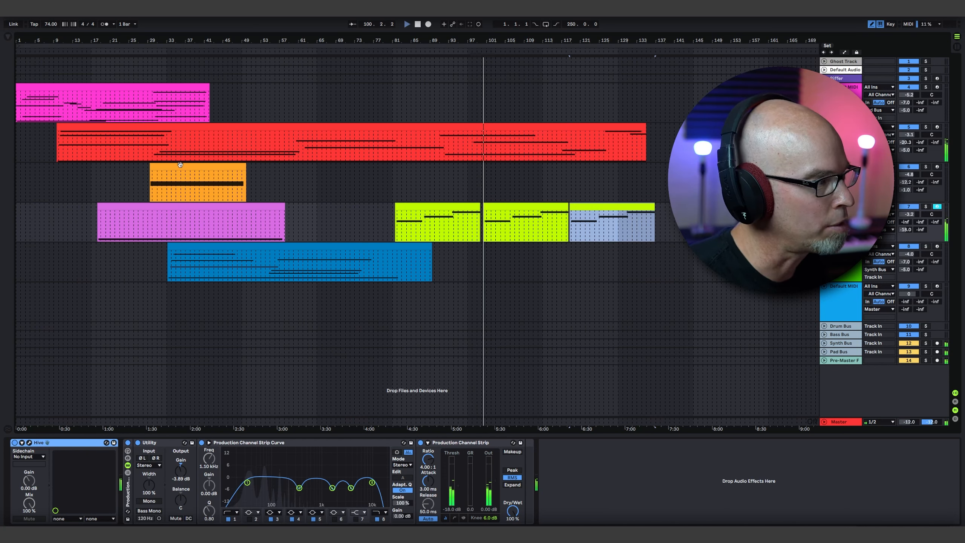
drag(201, 185, 506, 175)
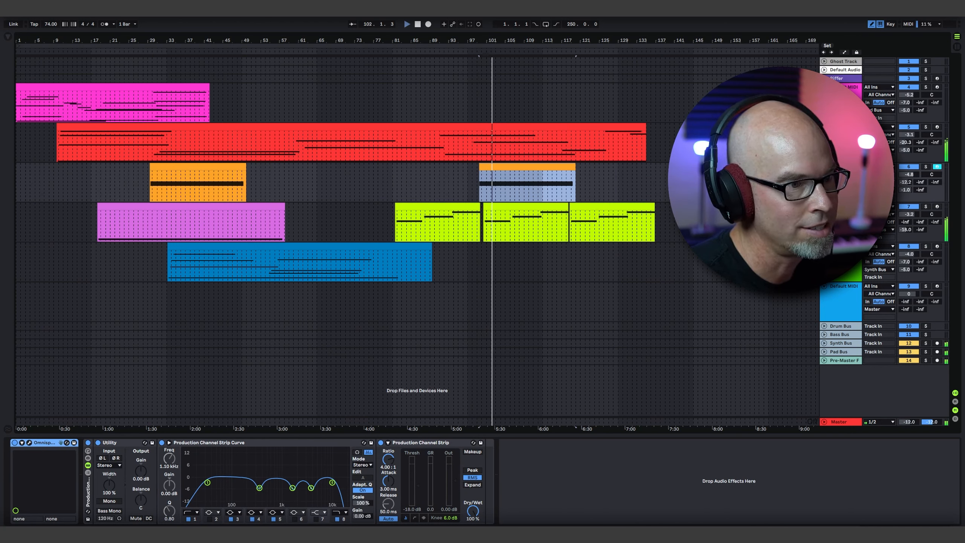
drag(153, 88, 602, 89)
key(ctrl+z)
click(176, 79)
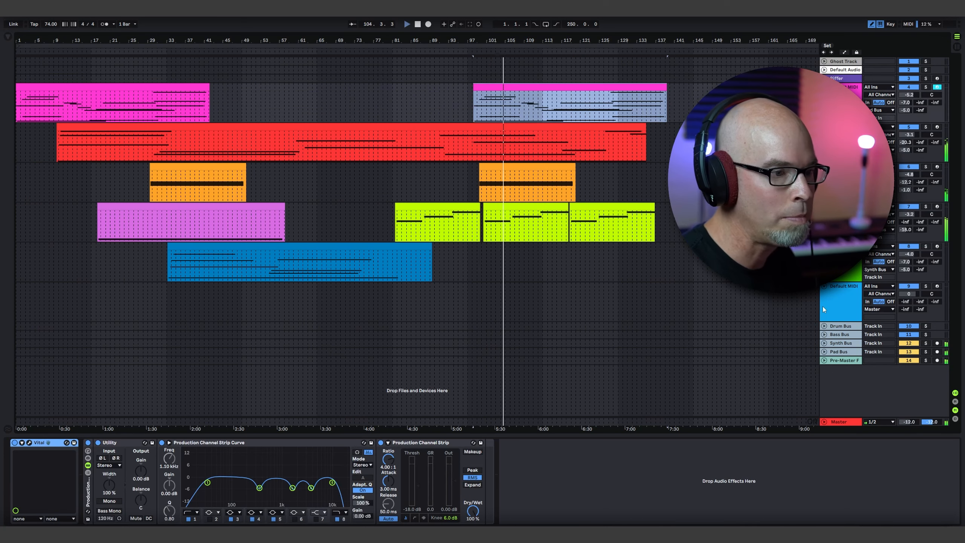
Create an empty MIDI clip on the unused MIDI track from about bar 92 to bar 143, with its note grid off
click(839, 298)
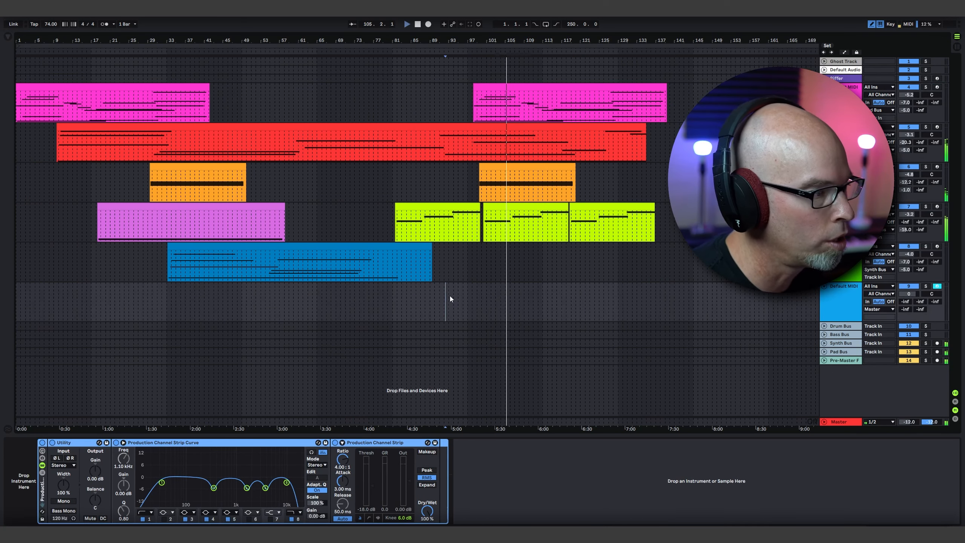
drag(448, 297, 683, 307)
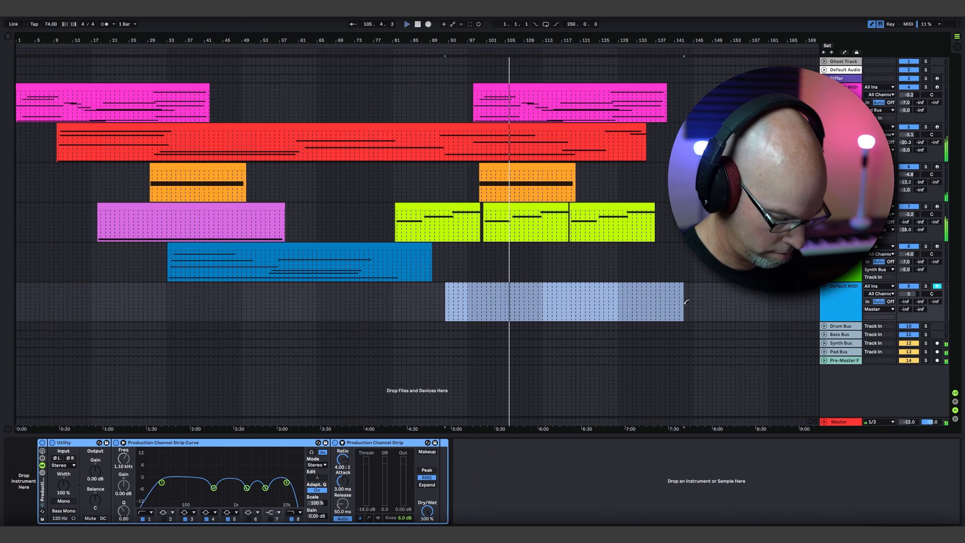
key(ctrl+shift+m)
right_click(333, 310)
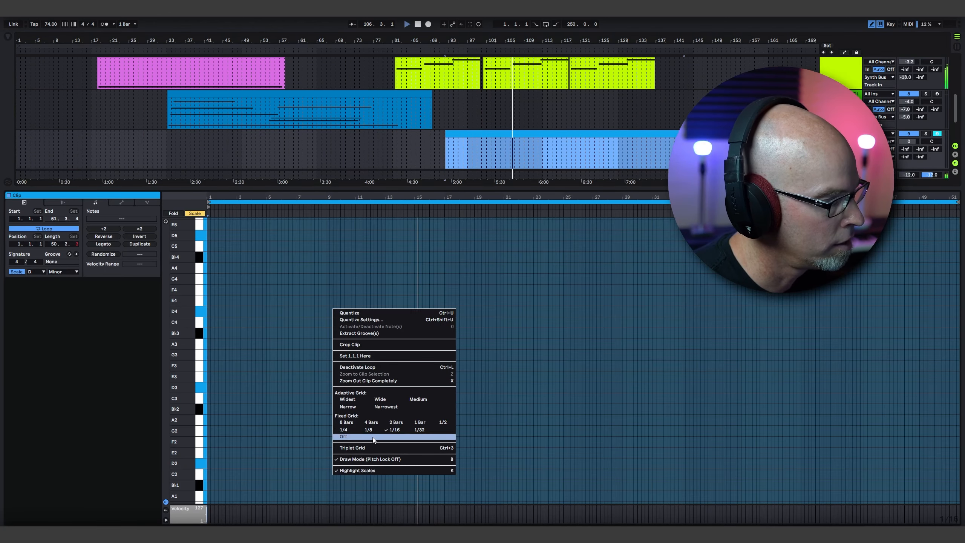
click(452, 436)
Load Hive onto the new clip's track with the user preset "Patreon Micro Pack 13 - PD Timeless Journey"
key(shift+Tab)
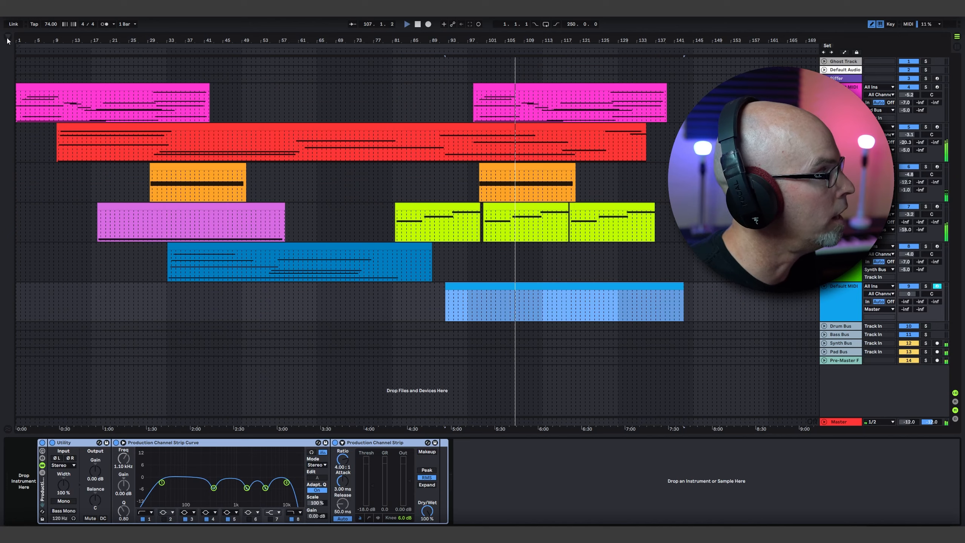
key(ctrl+alt+b)
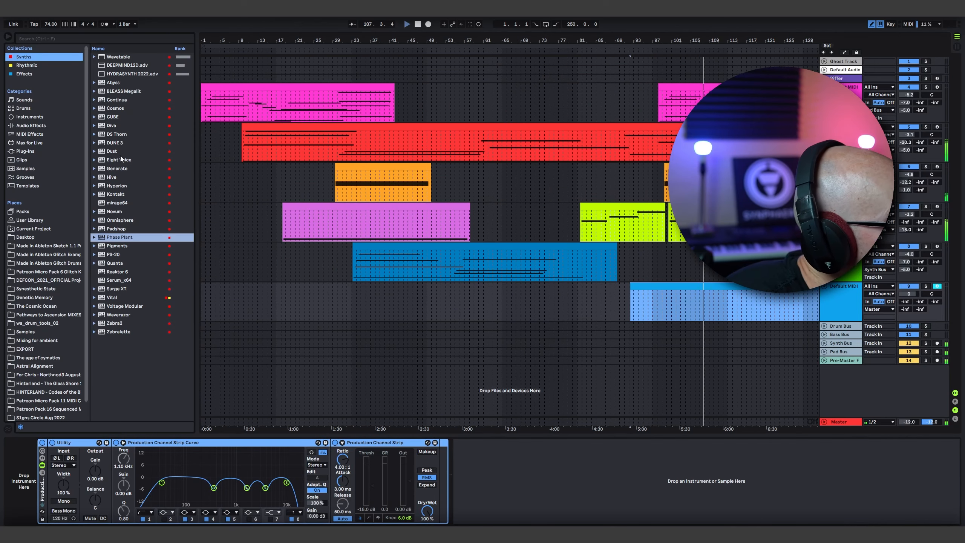
click(109, 177)
key(Return)
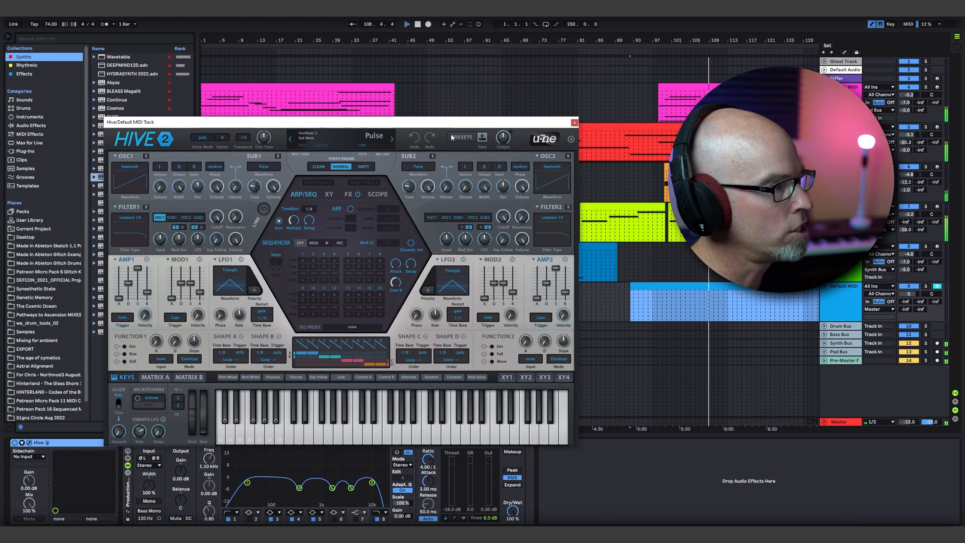
click(451, 137)
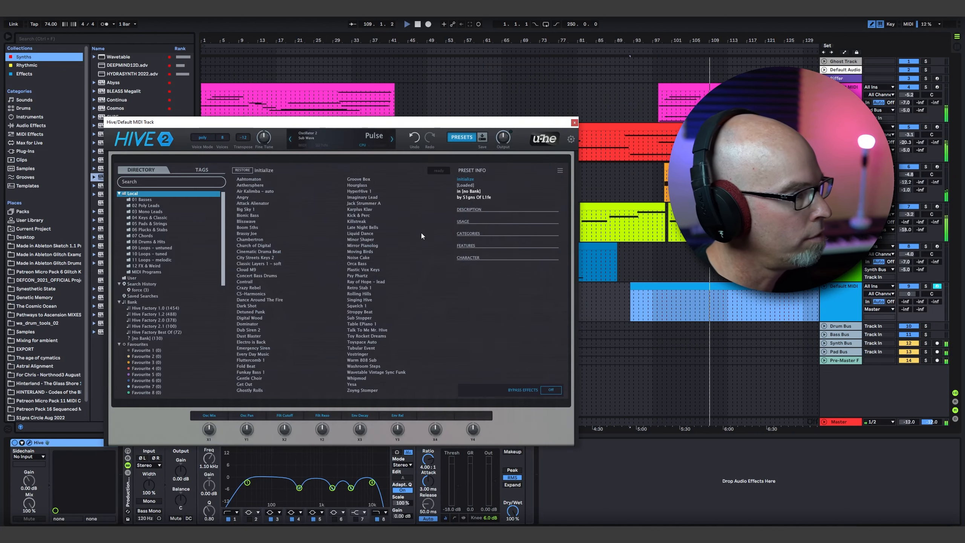
click(137, 276)
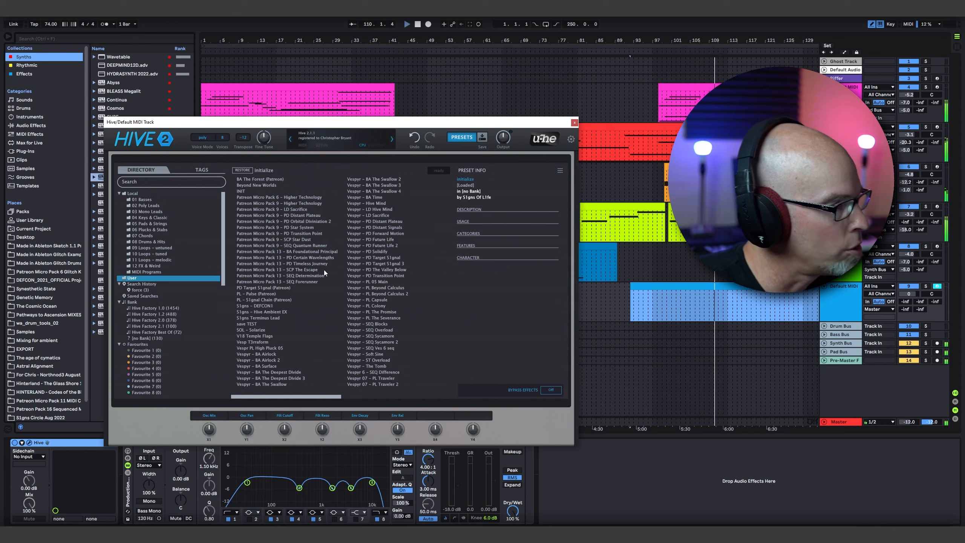
click(309, 263)
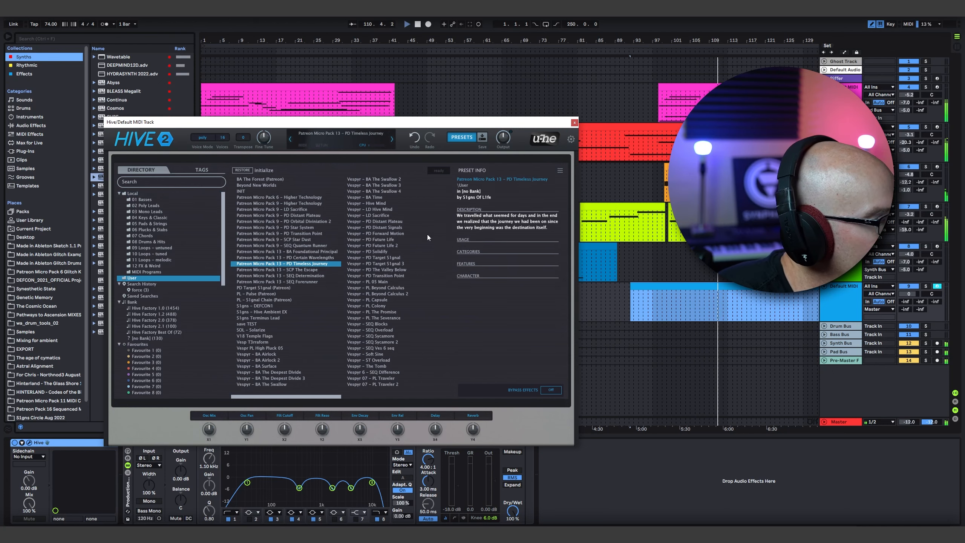
click(574, 123)
Reopen the new Hive instance and show the preset's oscillator, filter and envelope controls
drag(621, 38, 621, 20)
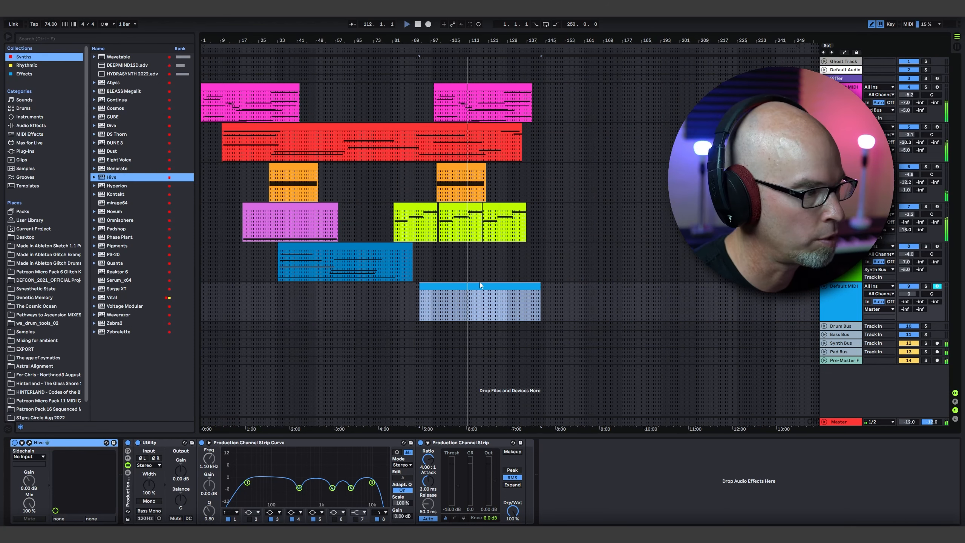
click(29, 442)
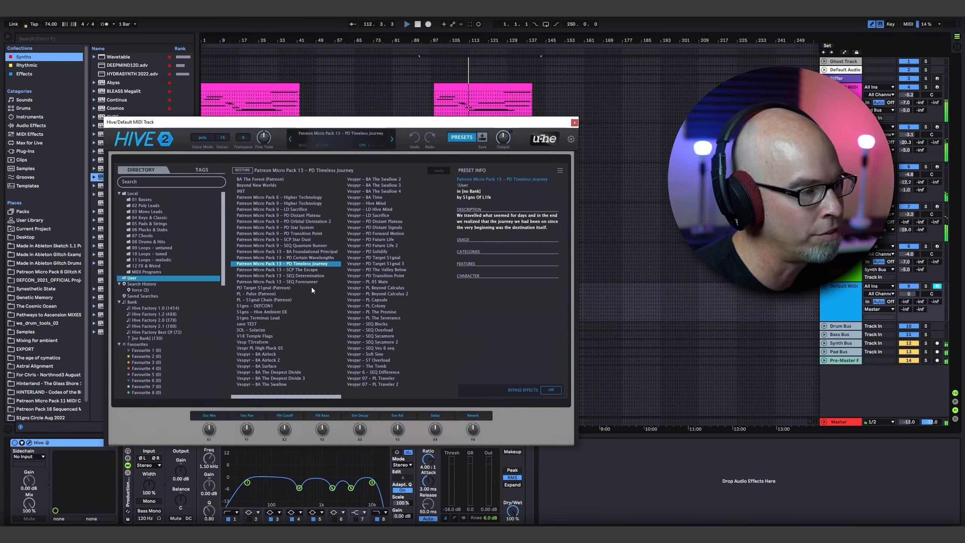
click(460, 137)
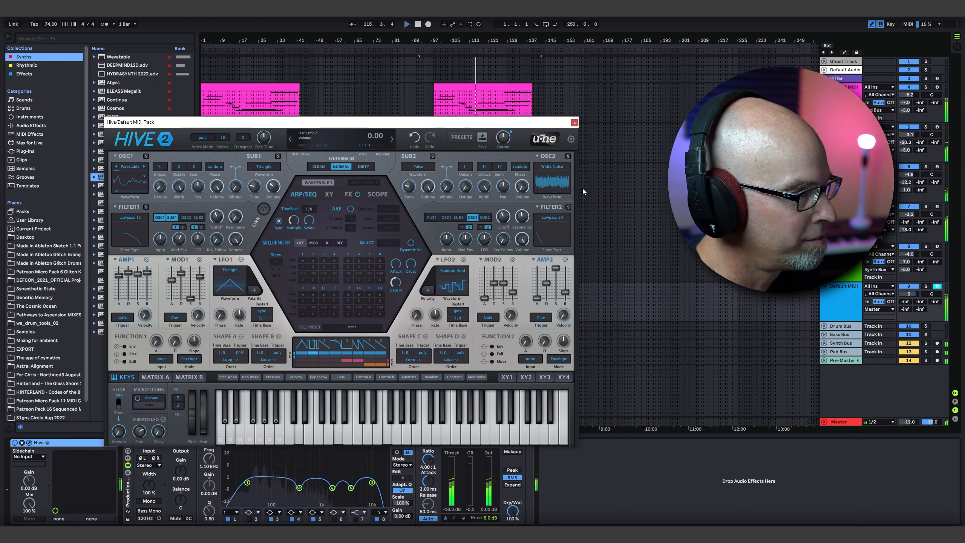
Route the new Hive track to Synth Bus and balance it with volume at -4.3 and sends at -3.0 and -5.0
click(883, 313)
click(882, 371)
drag(906, 305, 853, 359)
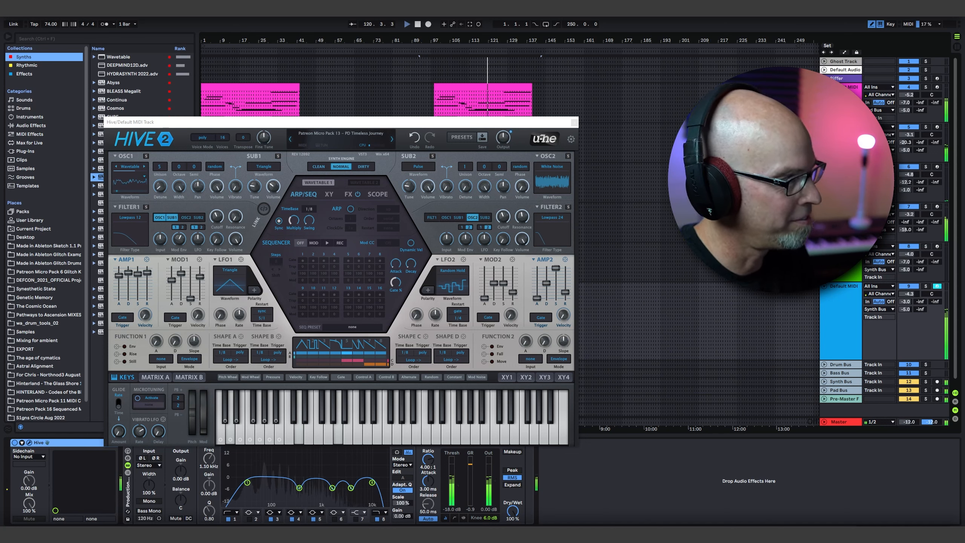
click(7, 37)
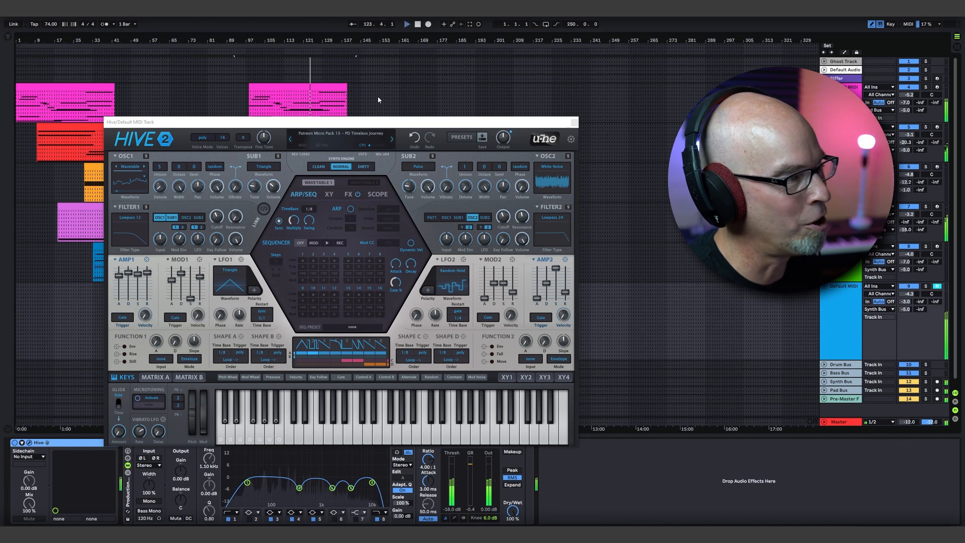
click(573, 121)
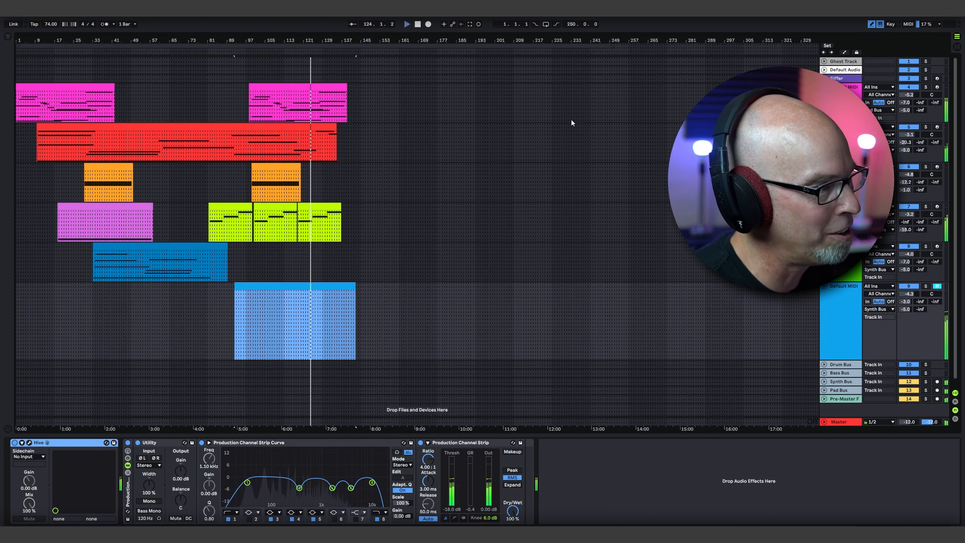
Draw a chord of long D2, D3, A3 and C4 notes in the new clip, starting around bars 1 to 2 and ending around bars 17 to 21
double_click(287, 293)
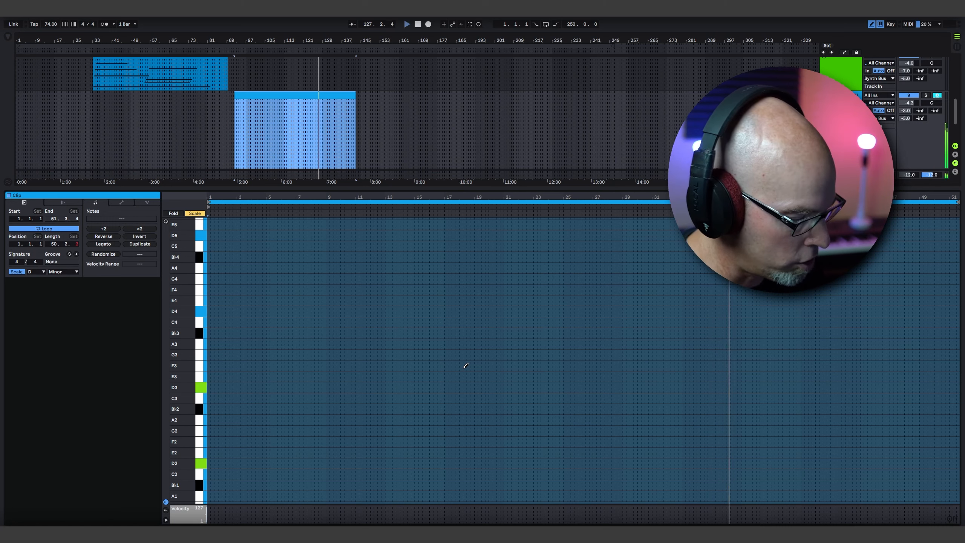
scroll(262, 407, down, 1)
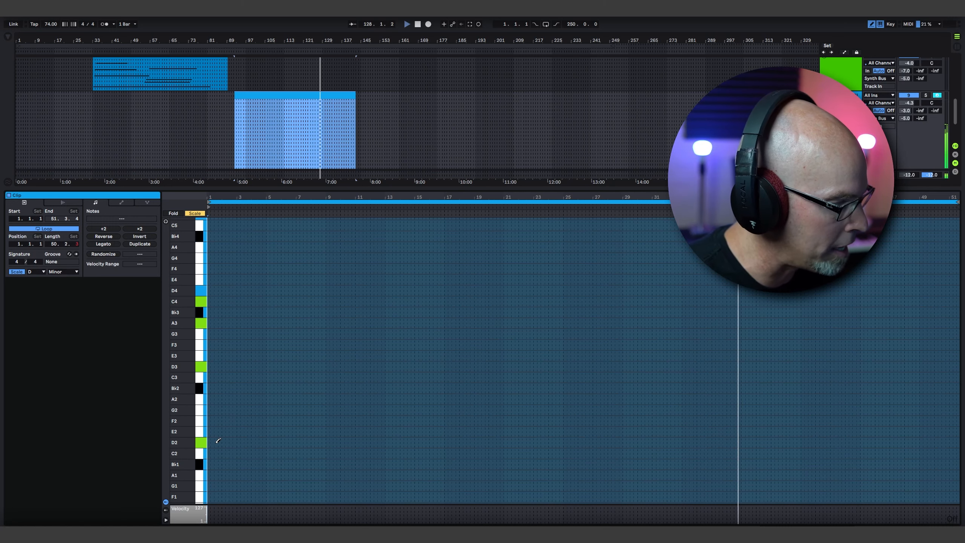
drag(218, 440, 472, 442)
drag(216, 366, 458, 379)
drag(215, 323, 446, 323)
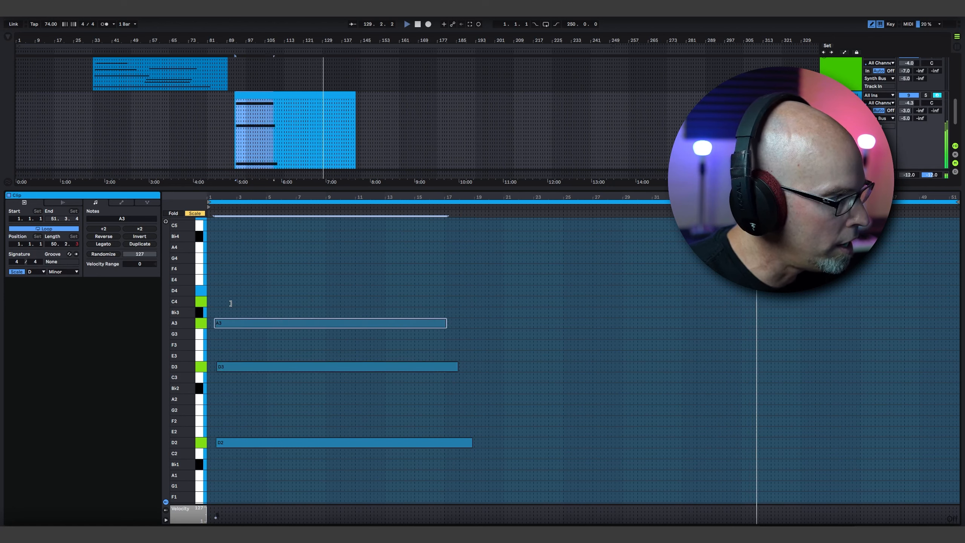
drag(231, 303, 511, 302)
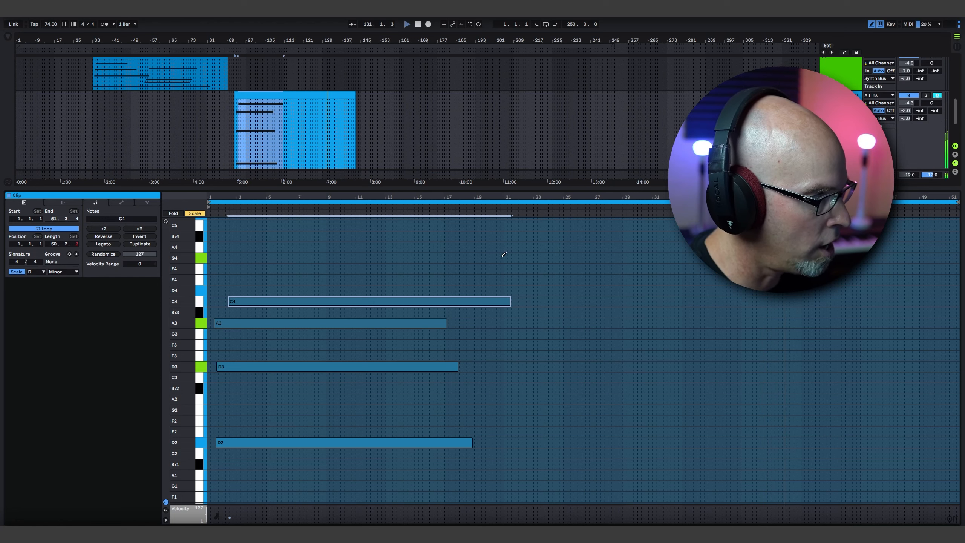
Add staggered long G4, D4, D3 and A2 notes to the Hive clip, starting around bars 21 to 33 and ending around bars 35 to 49
drag(502, 257, 685, 262)
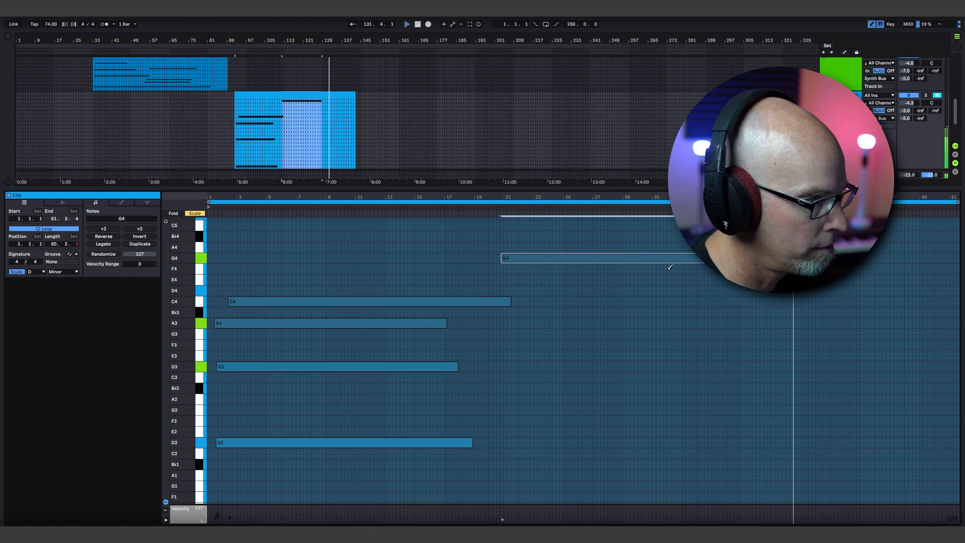
click(596, 288)
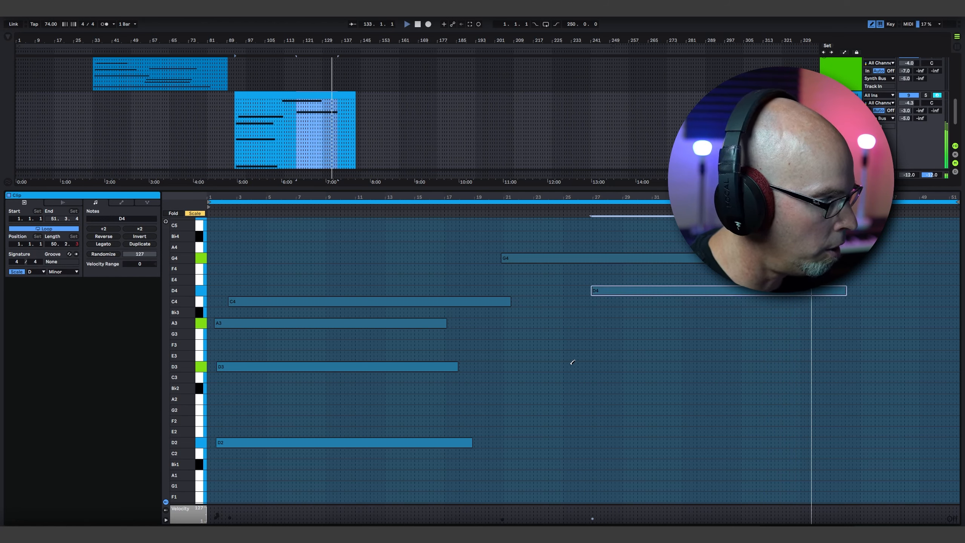
drag(543, 366, 721, 359)
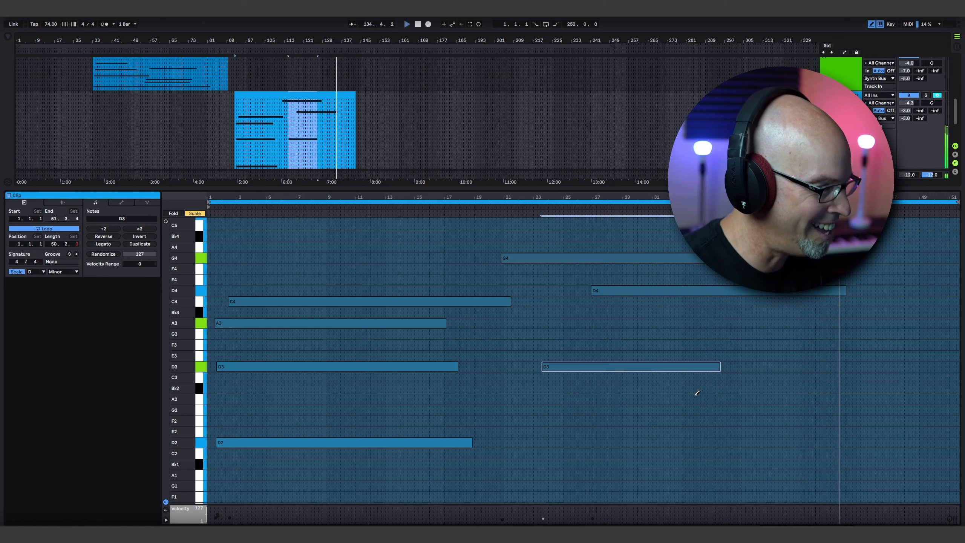
drag(694, 399, 912, 400)
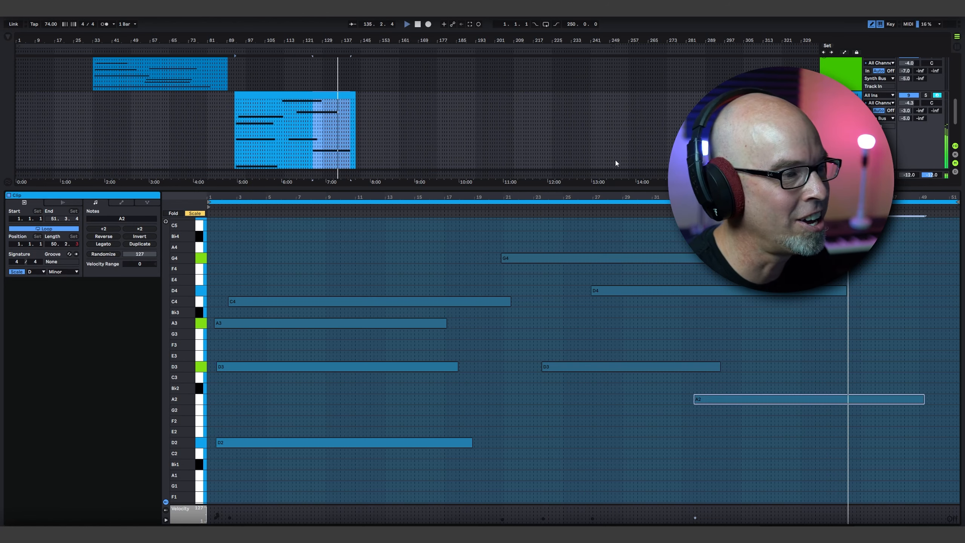
Enlarge the arrangement area, shorten the arrangement loop to about 148 bars, just past the last clip, and restart playback from bar 1
drag(614, 191, 621, 397)
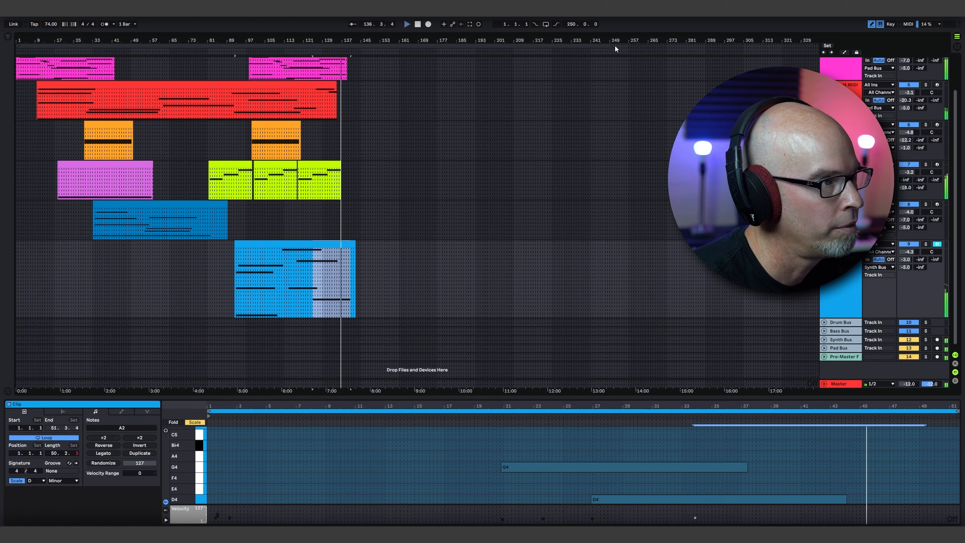
drag(613, 46, 367, 84)
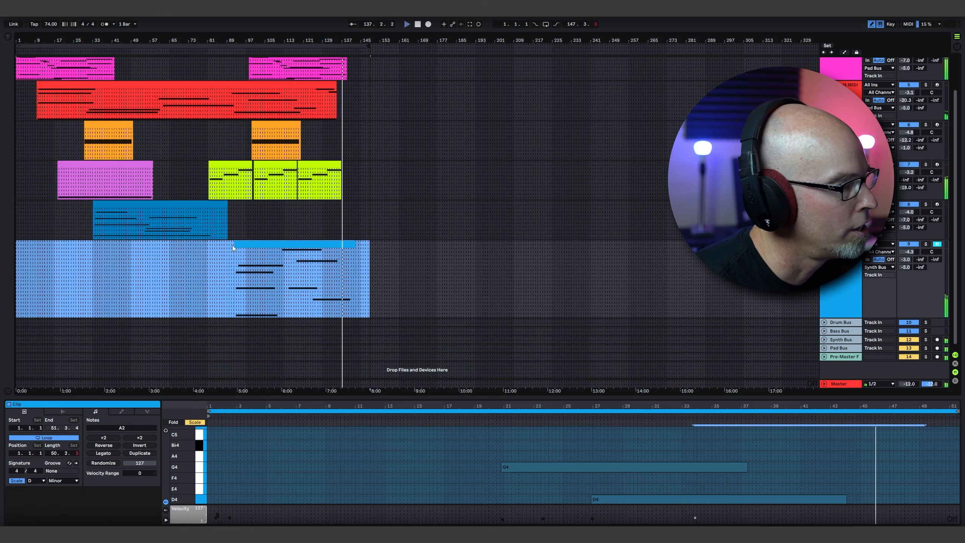
click(208, 261)
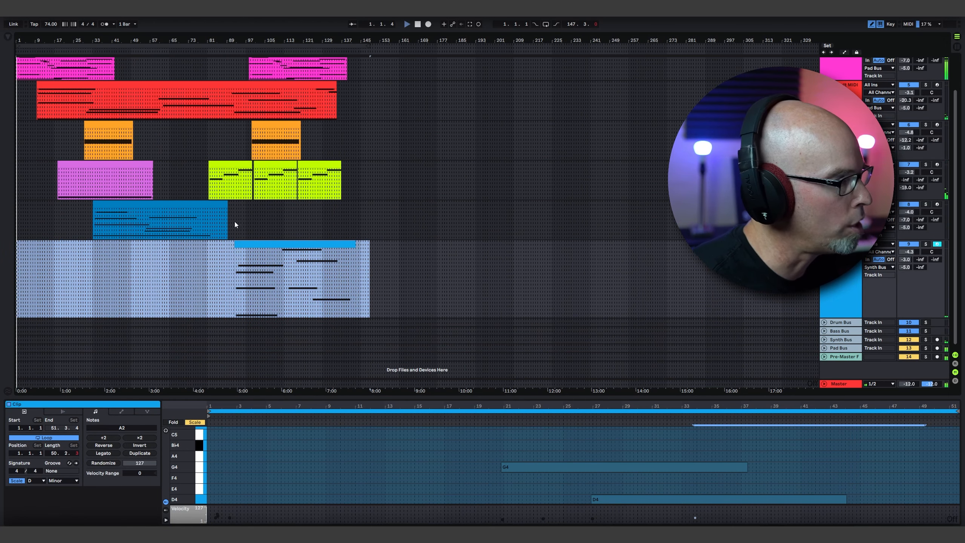
Review the full arrangement up close, playing it from around bar 9 and from around bar 97, where the second orange clip begins
scroll(231, 172, up, 2)
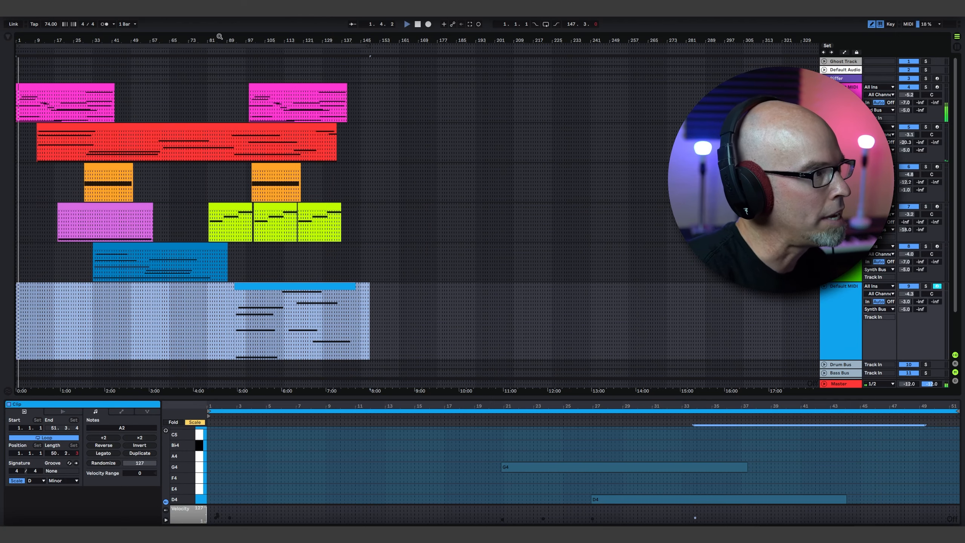
drag(218, 39, 391, 74)
click(358, 300)
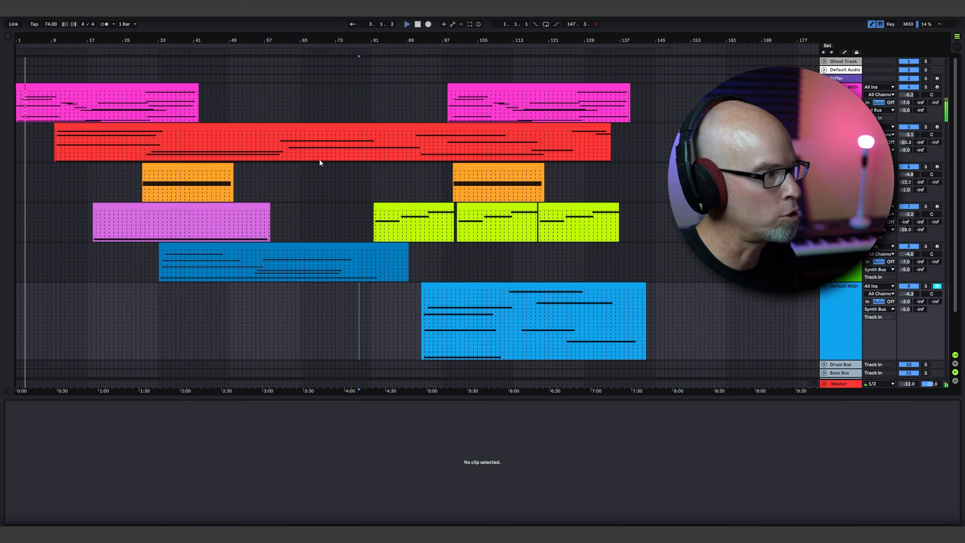
click(56, 142)
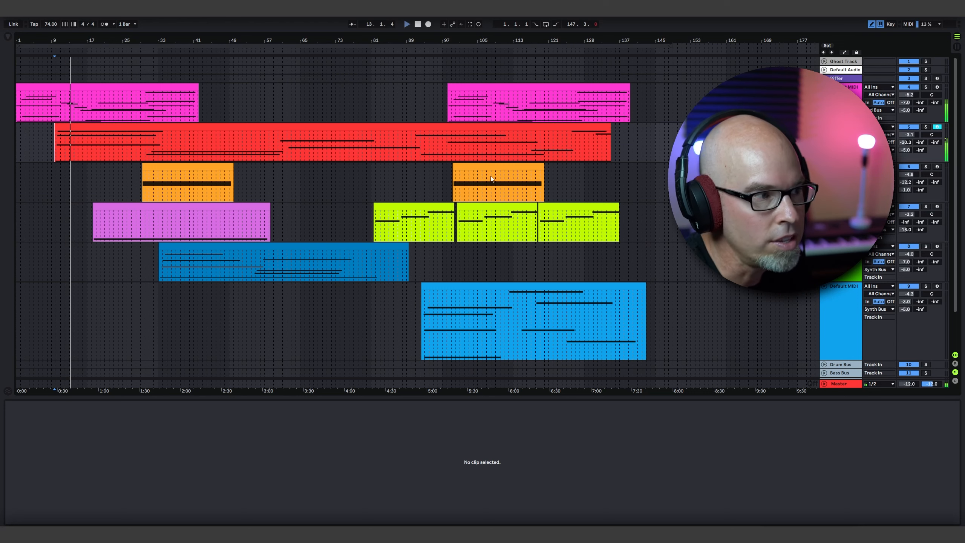
click(446, 171)
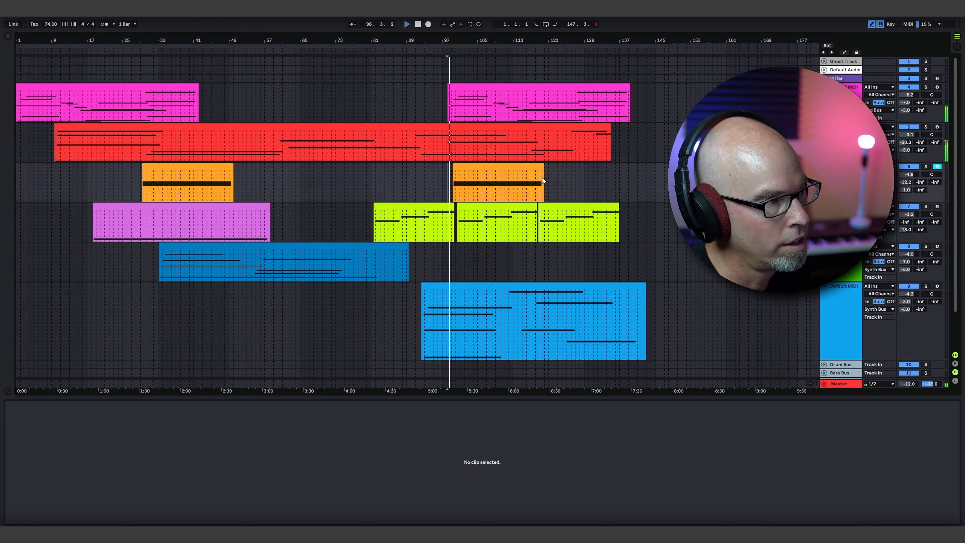